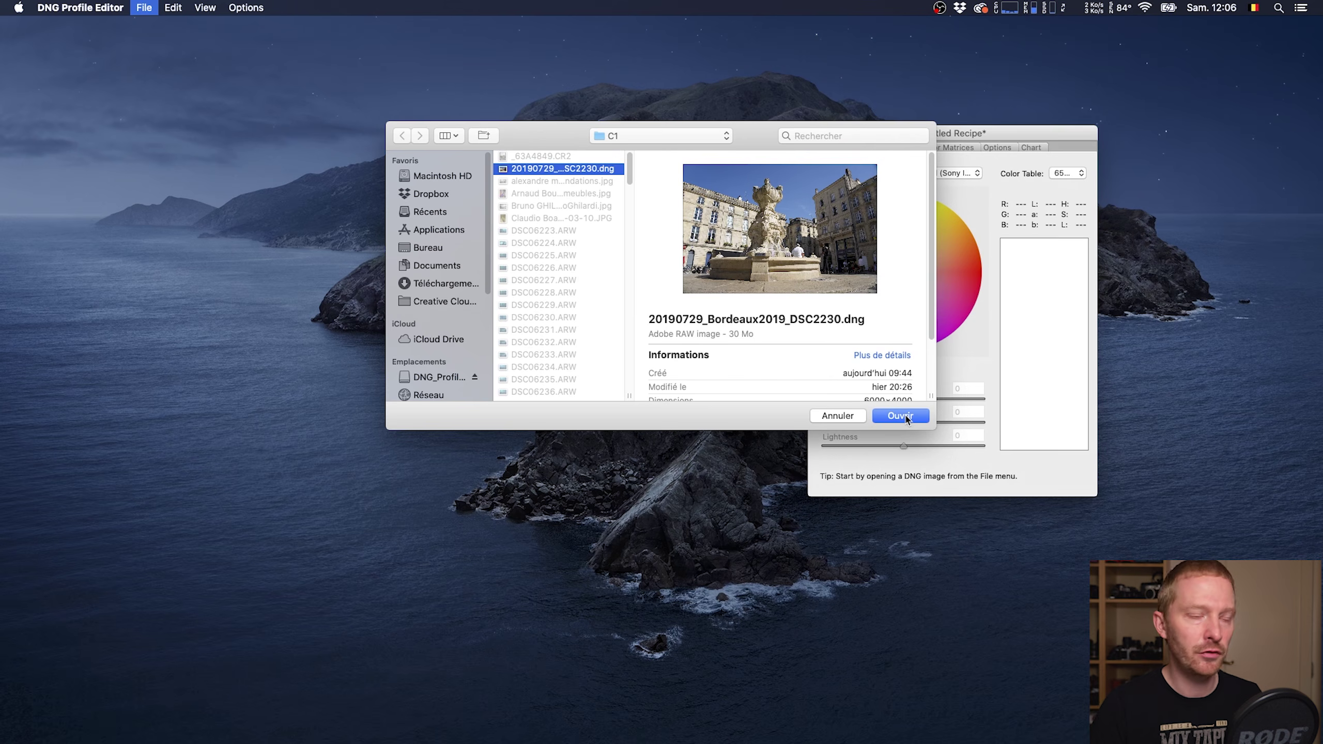
# Open the image 20190729_Bordeaux2019_DSC2230.dng and enlarge its window beside the recipe window.
pyautogui.click(906, 418)
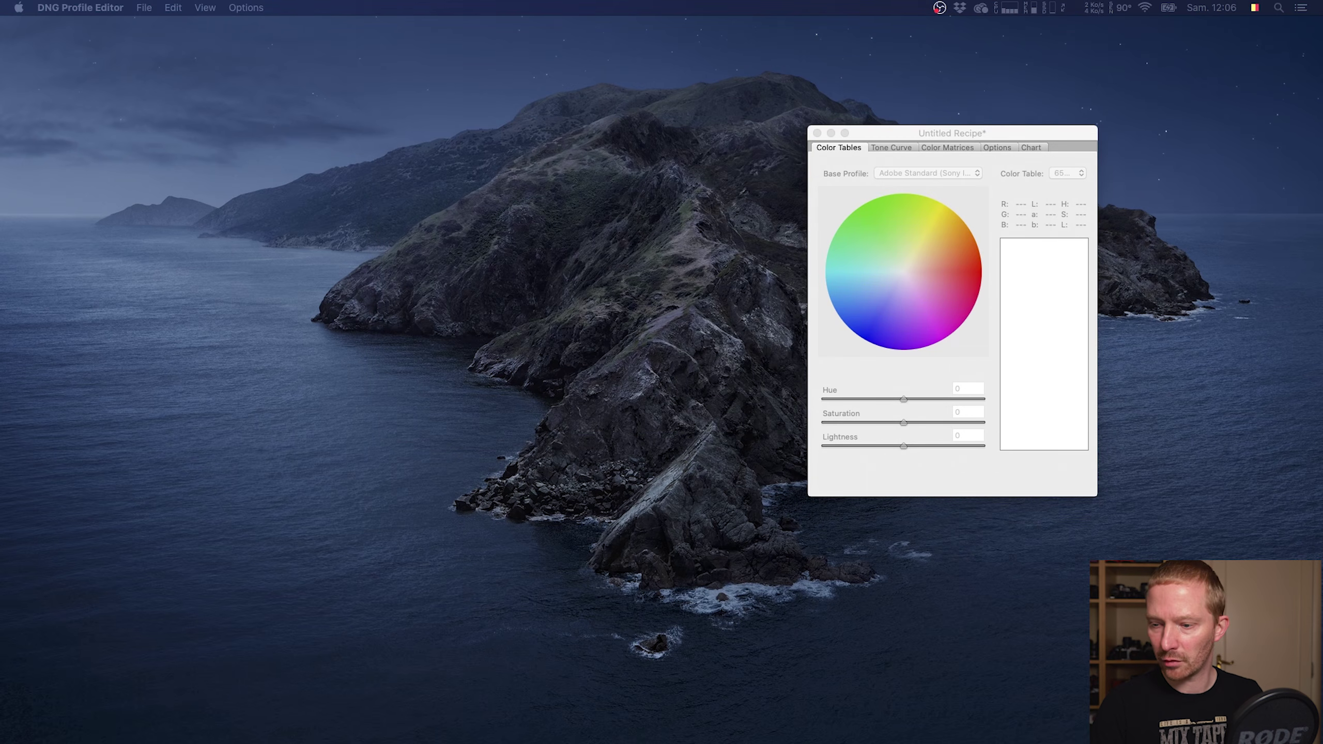
pyautogui.moveTo(714, 127); pyautogui.dragTo(393, 173)
pyautogui.moveTo(646, 452); pyautogui.dragTo(796, 711)
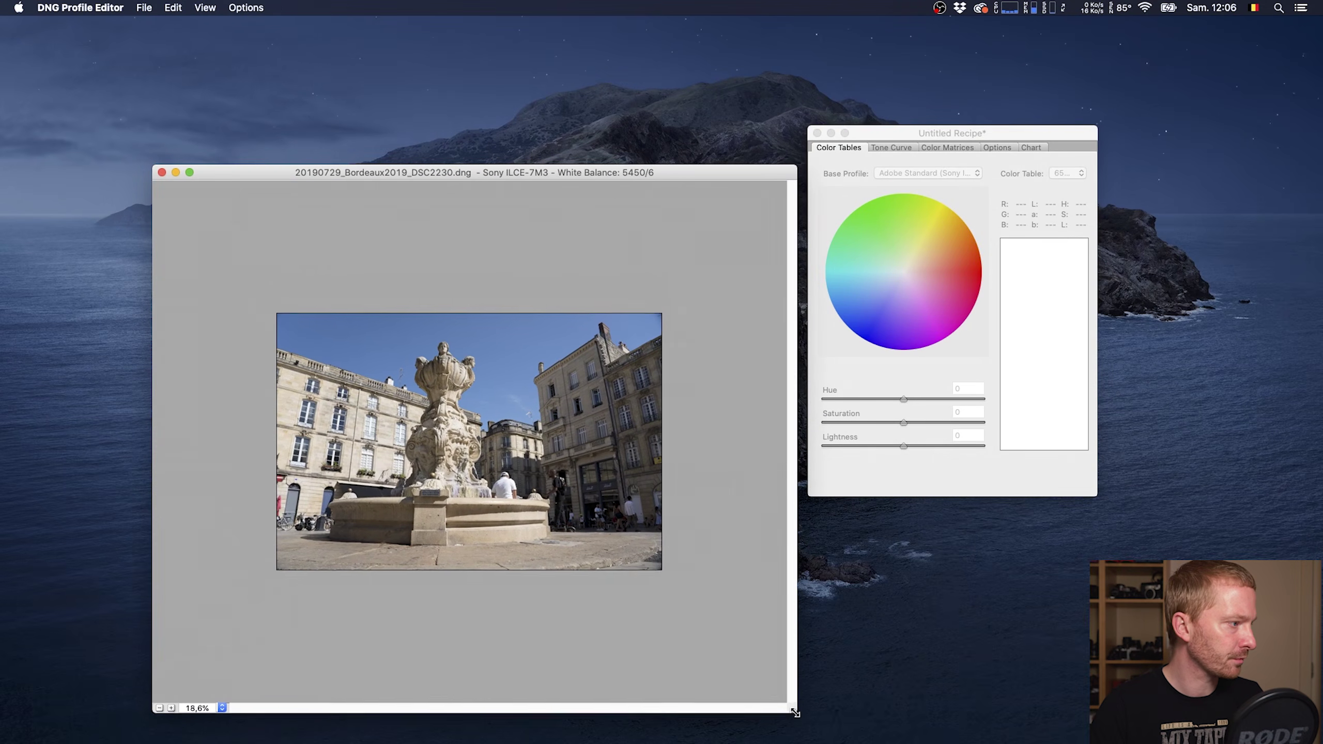
pyautogui.moveTo(593, 183); pyautogui.dragTo(550, 118)
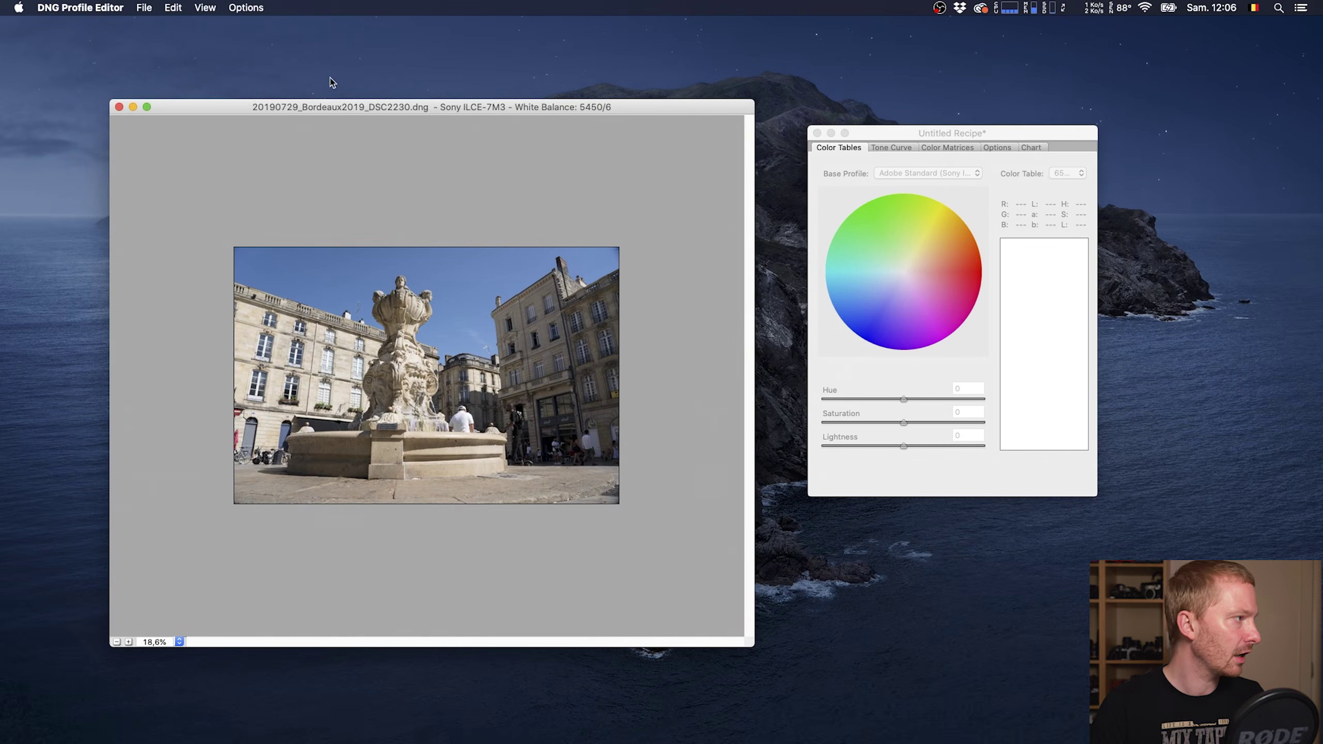
# Fit the fountain photo in view and move its window up, clear of the recipe window.
pyautogui.click(173, 8)
pyautogui.moveTo(204, 8)
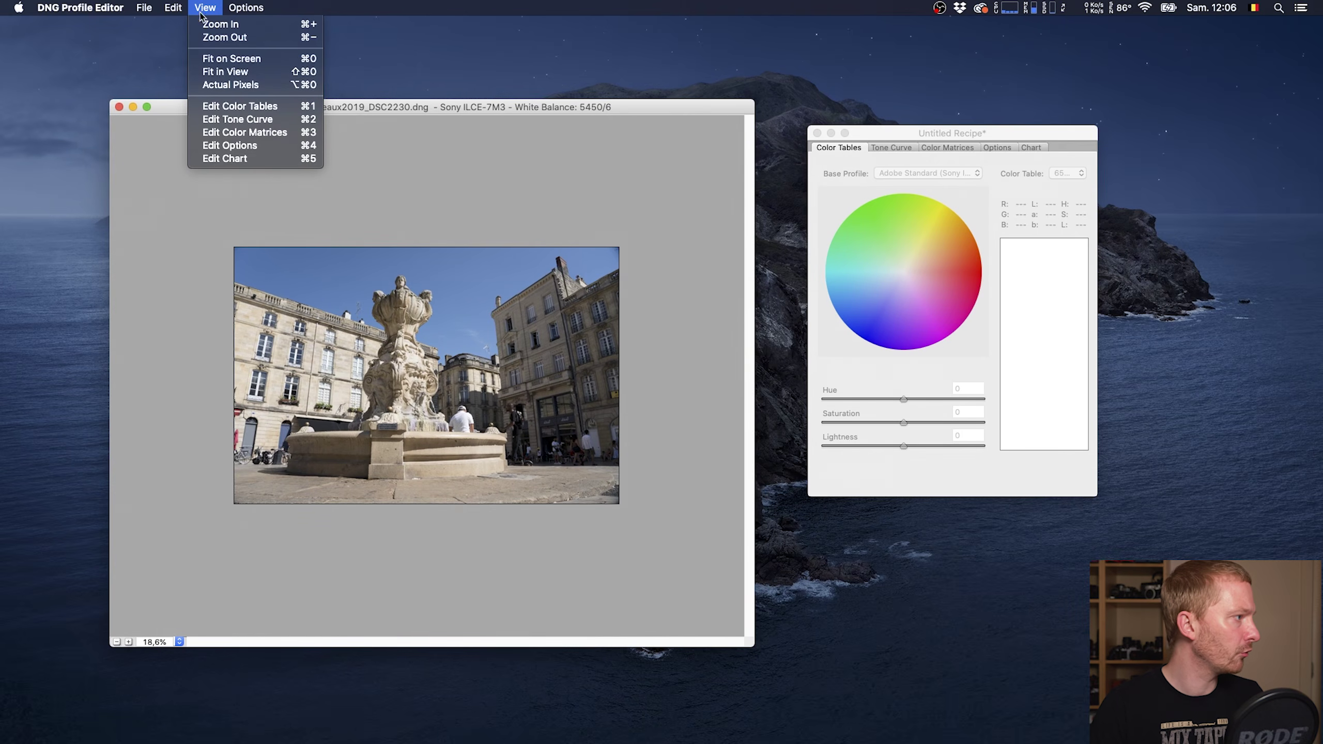
pyautogui.click(240, 75)
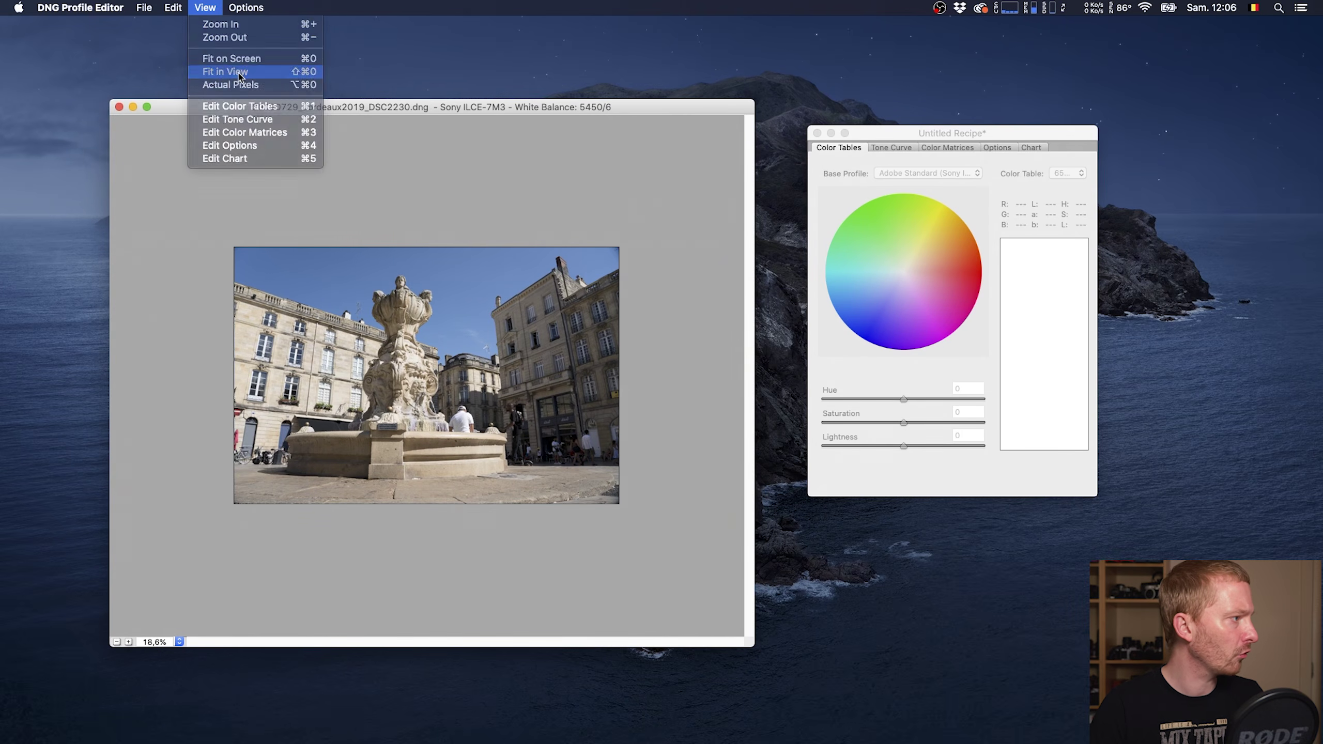
pyautogui.moveTo(593, 107); pyautogui.dragTo(623, 60)
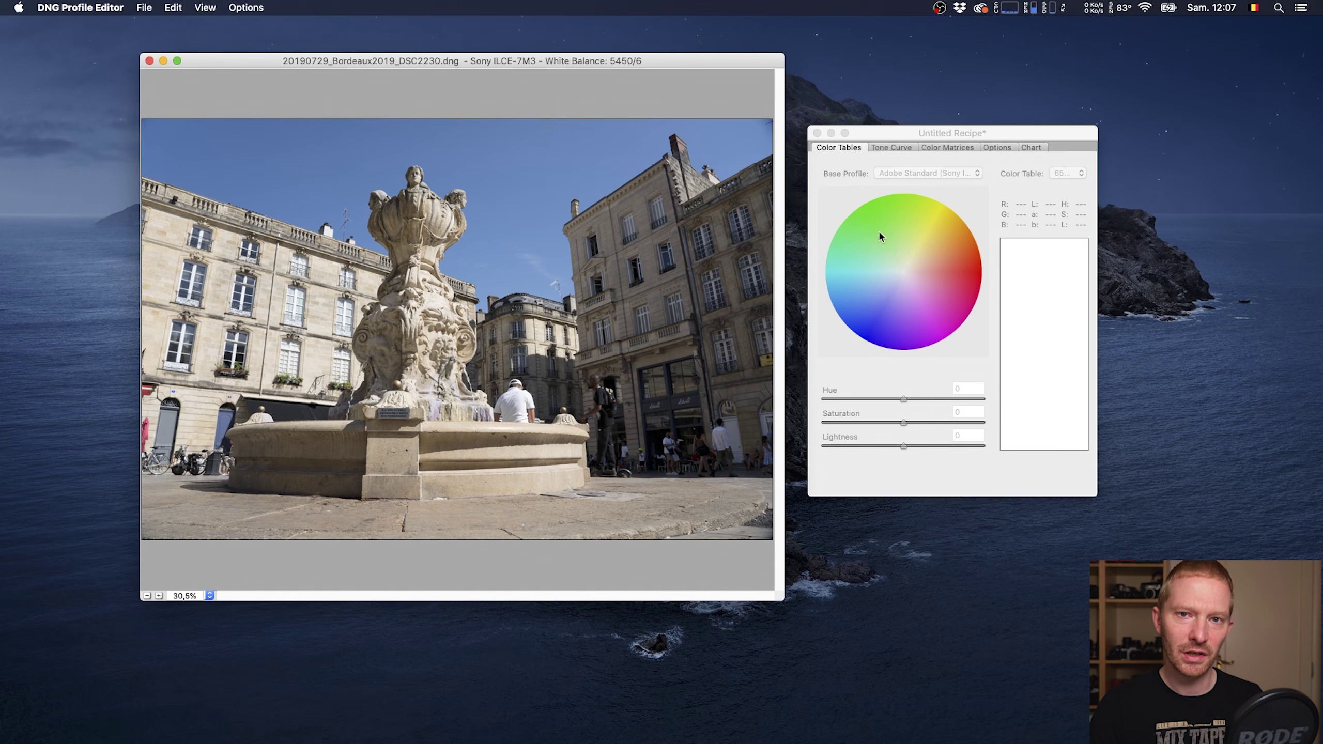
# Show the base tone curve in the recipe's tone curve graph.
pyautogui.click(910, 135)
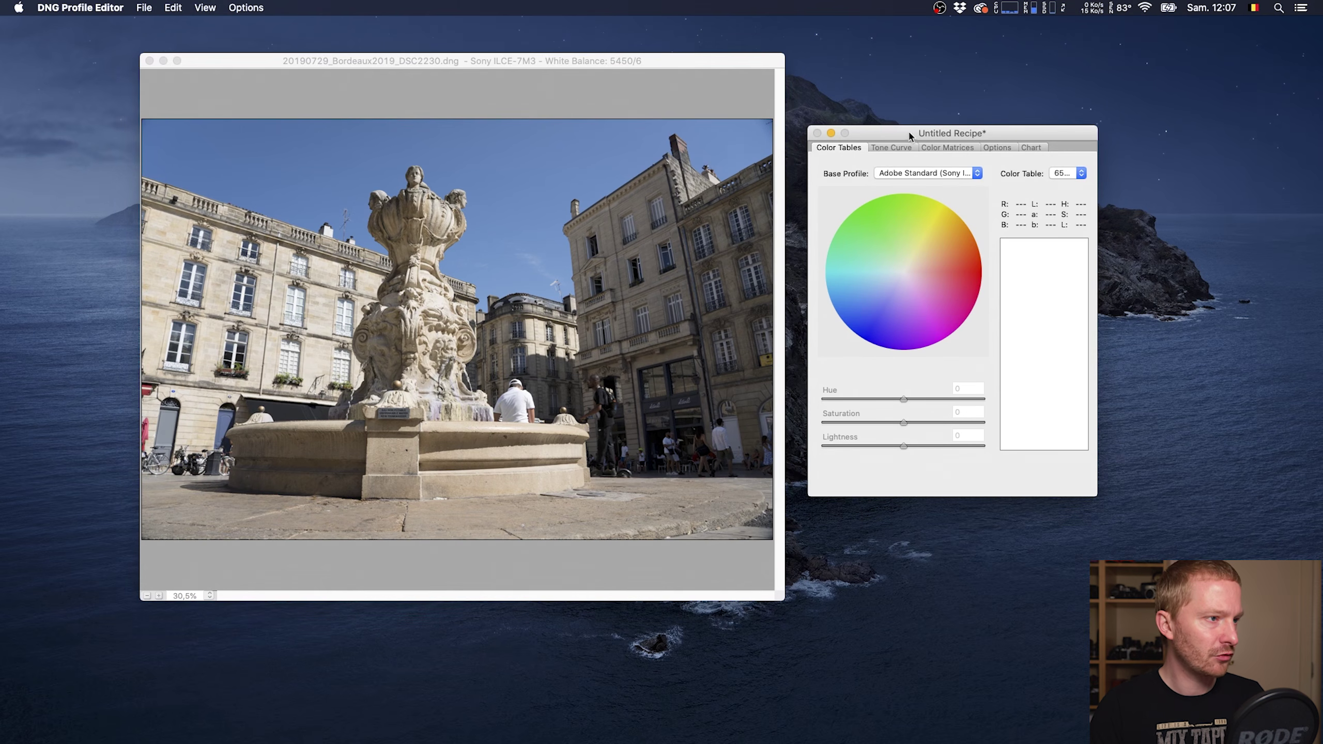
pyautogui.click(891, 148)
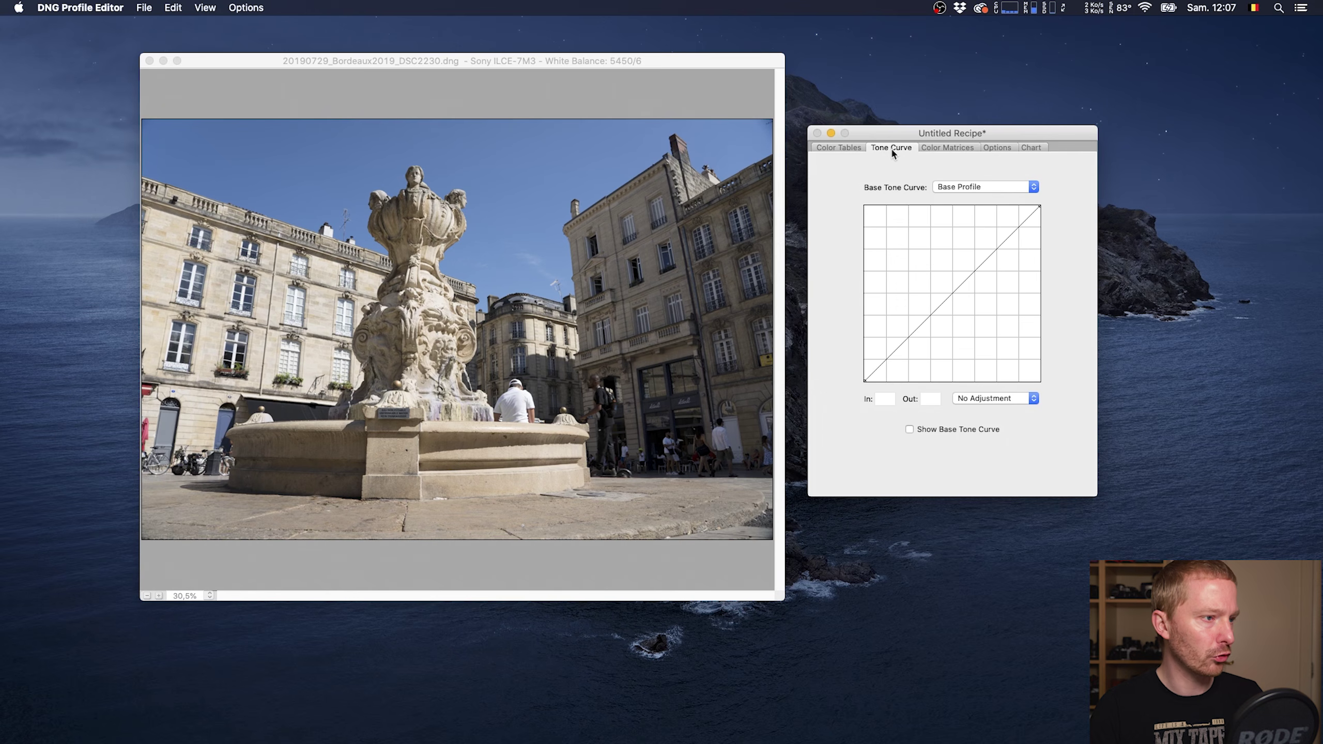
pyautogui.click(938, 429)
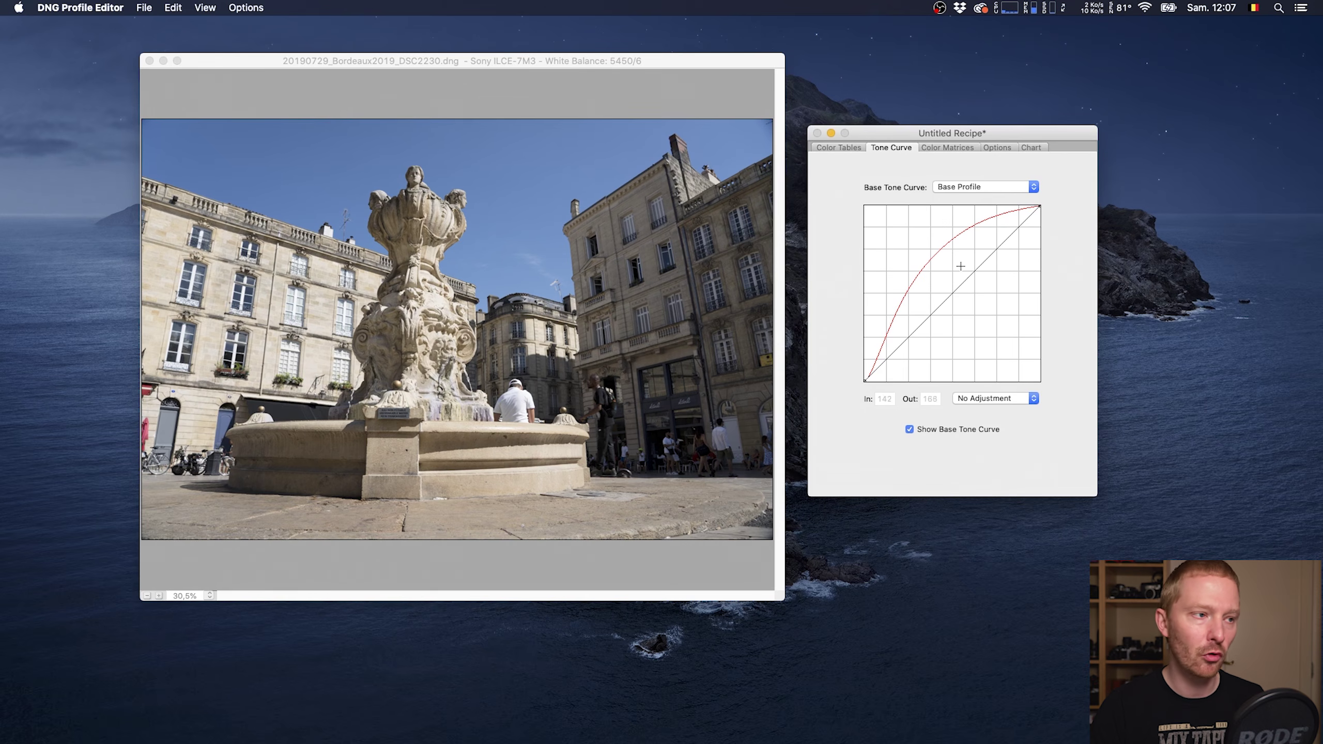
# Try the Linear base tone curve on the fountain photo, and restore Base Profile.
pyautogui.click(997, 188)
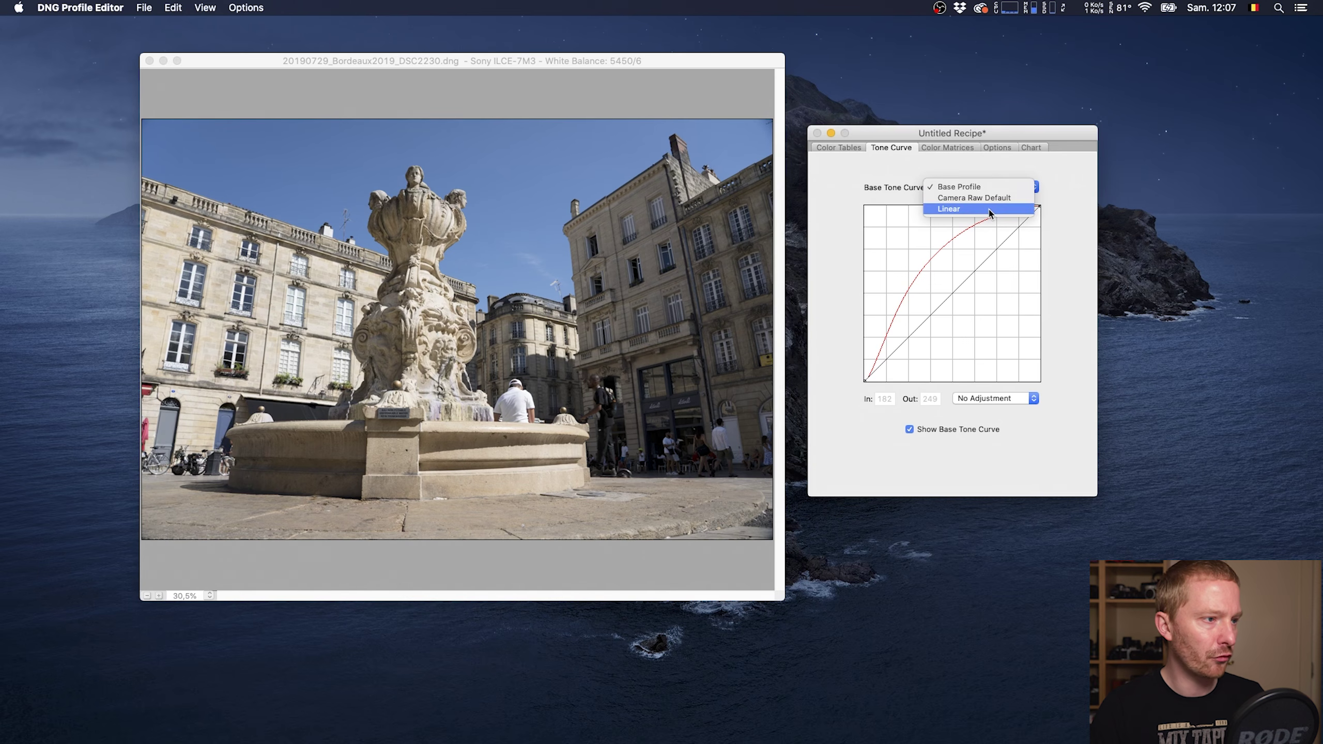
pyautogui.click(991, 210)
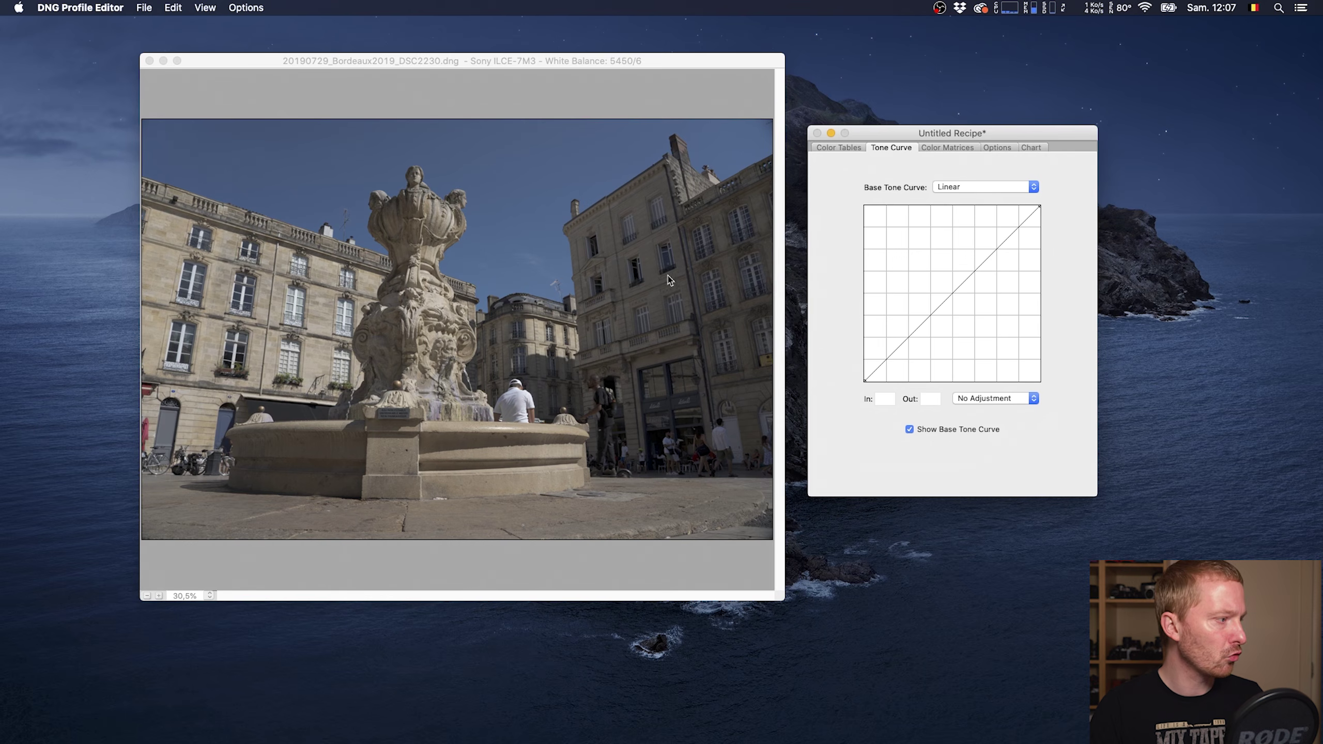
pyautogui.click(990, 187)
pyautogui.click(990, 164)
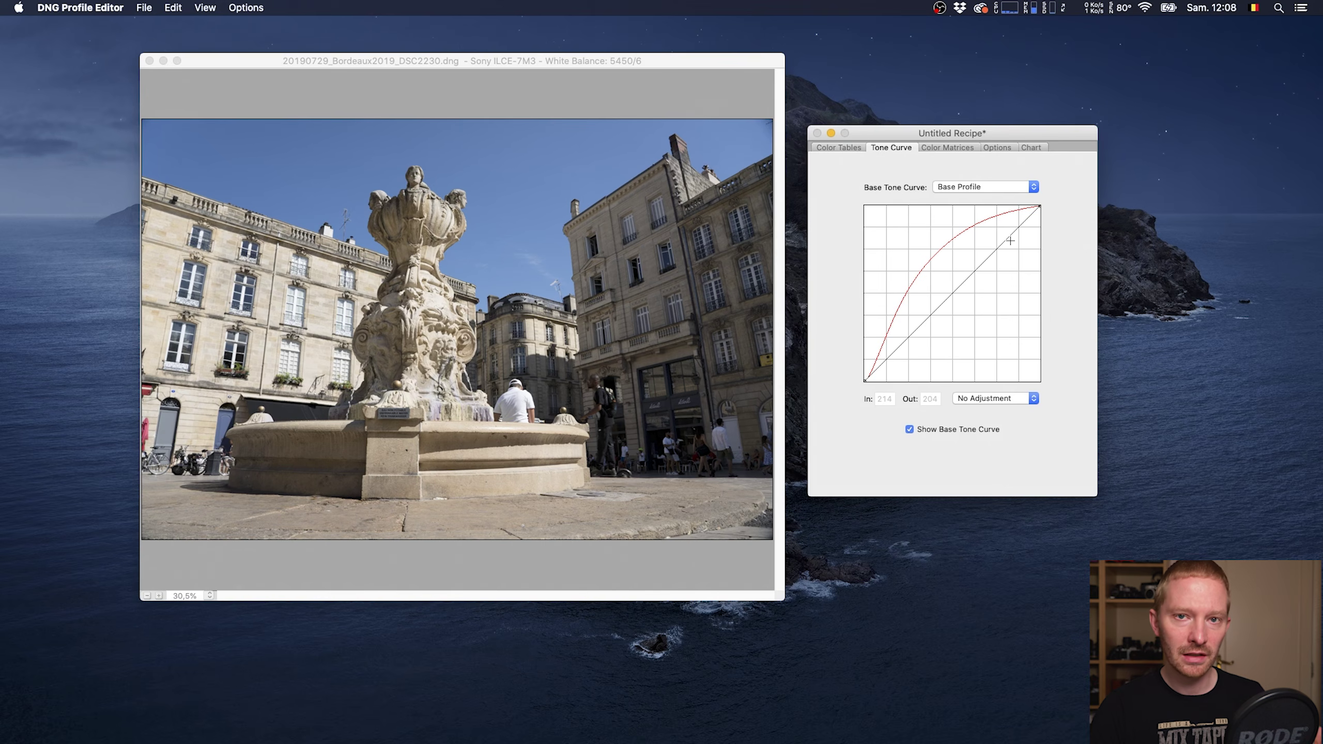
pyautogui.click(1011, 186)
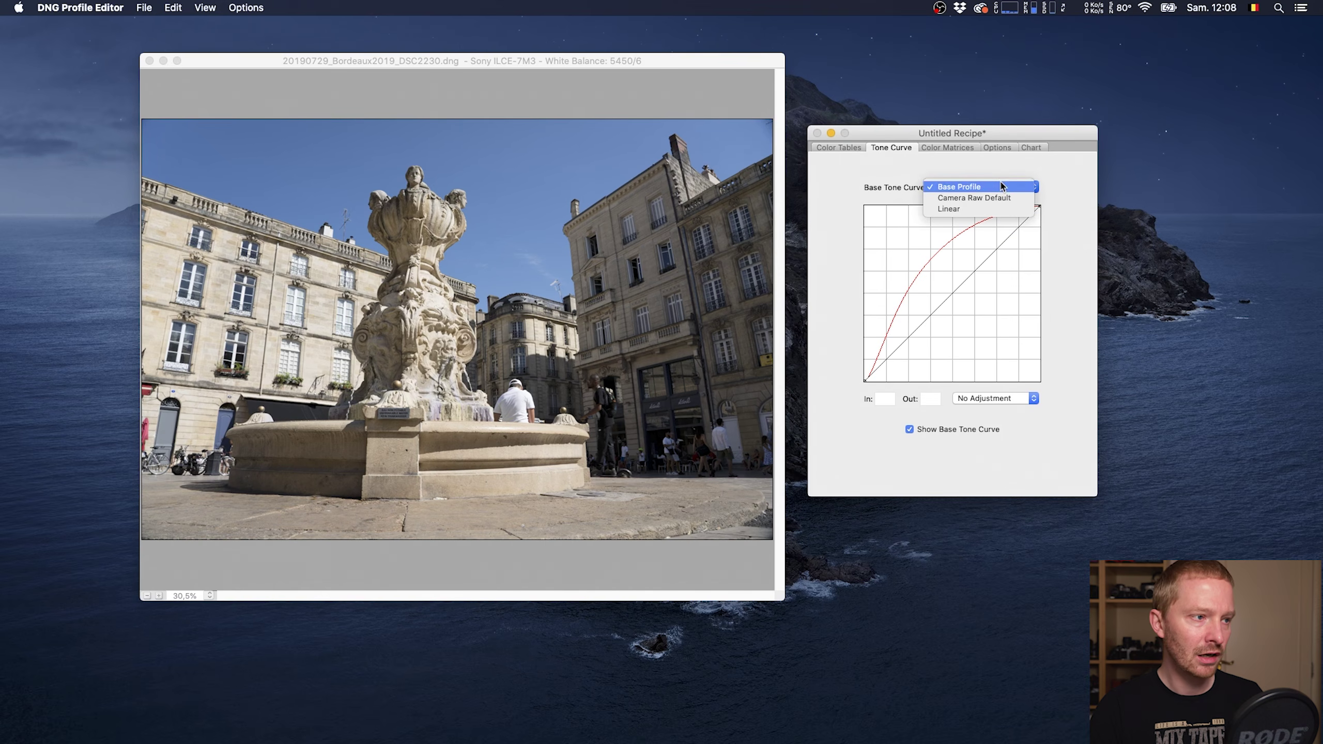
pyautogui.press('Escape')
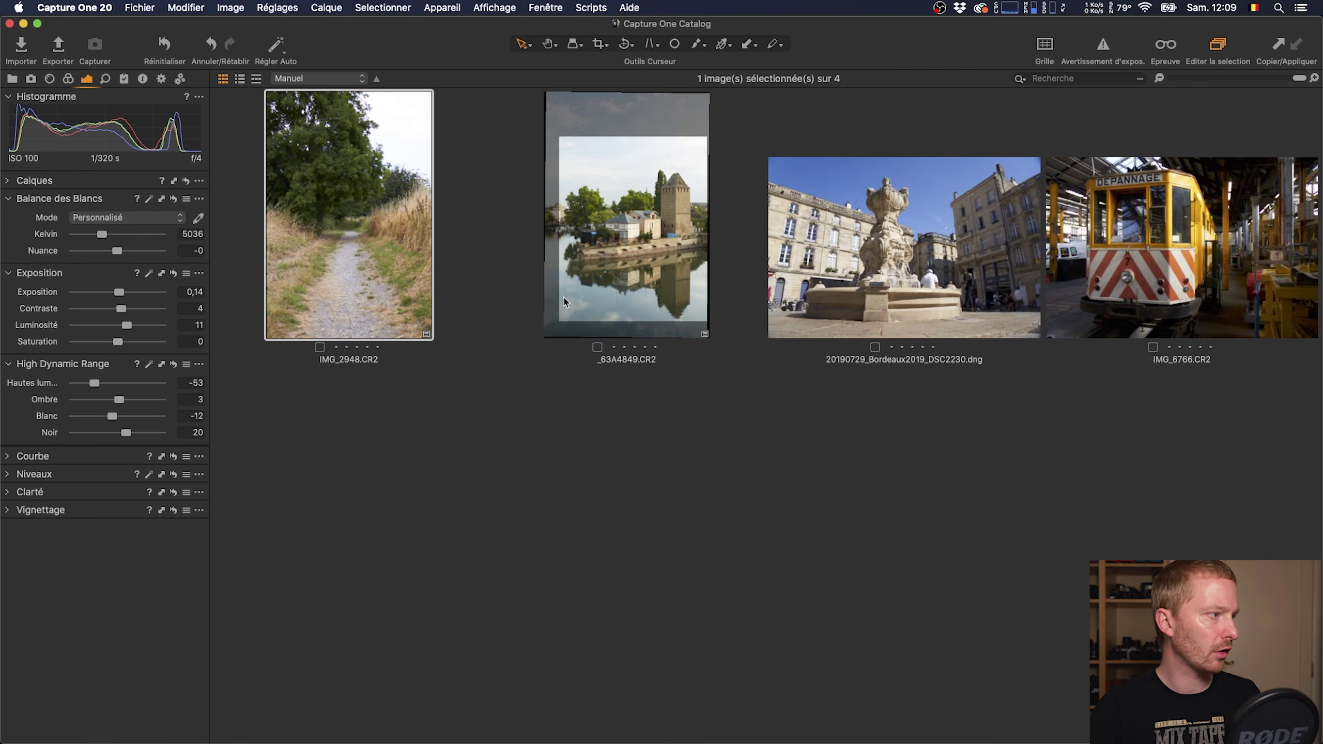
# Switch to Capture One and look through the river, fountain and tram photos in the catalog.
pyautogui.click(617, 271)
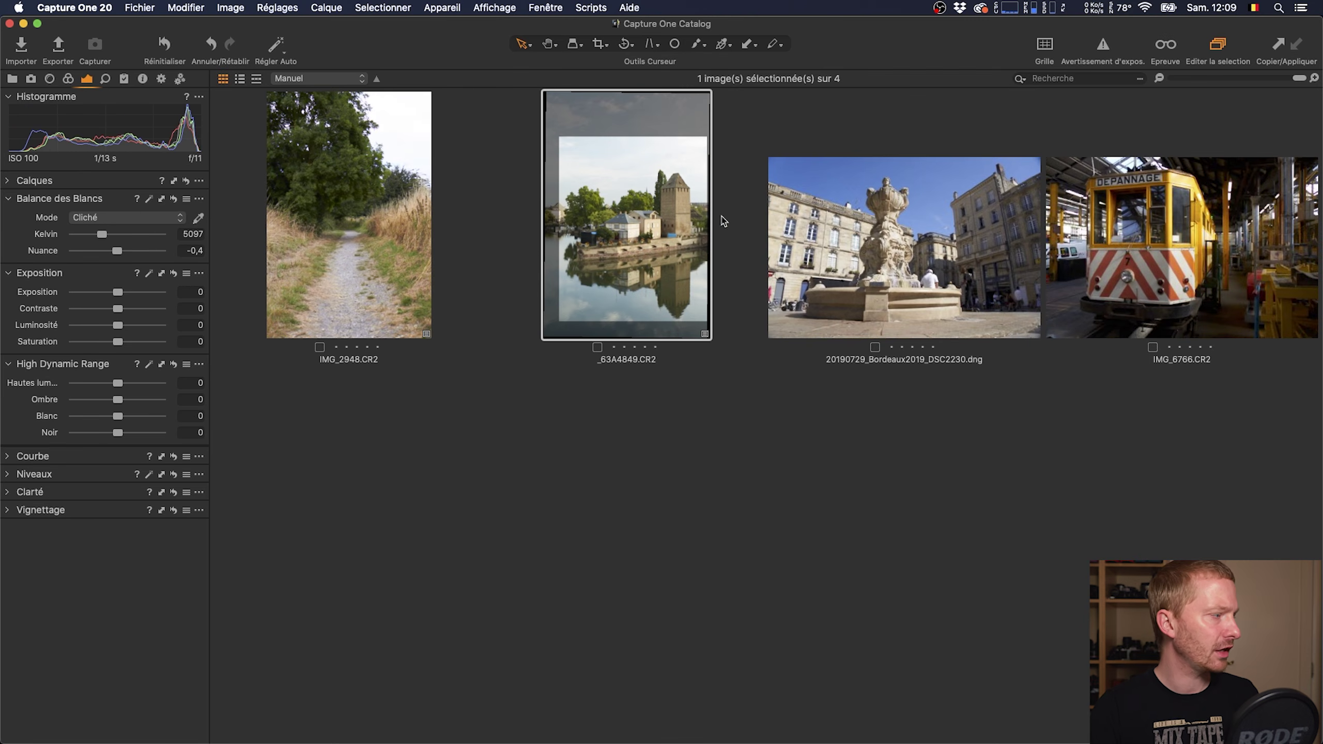
pyautogui.click(880, 248)
pyautogui.click(1158, 227)
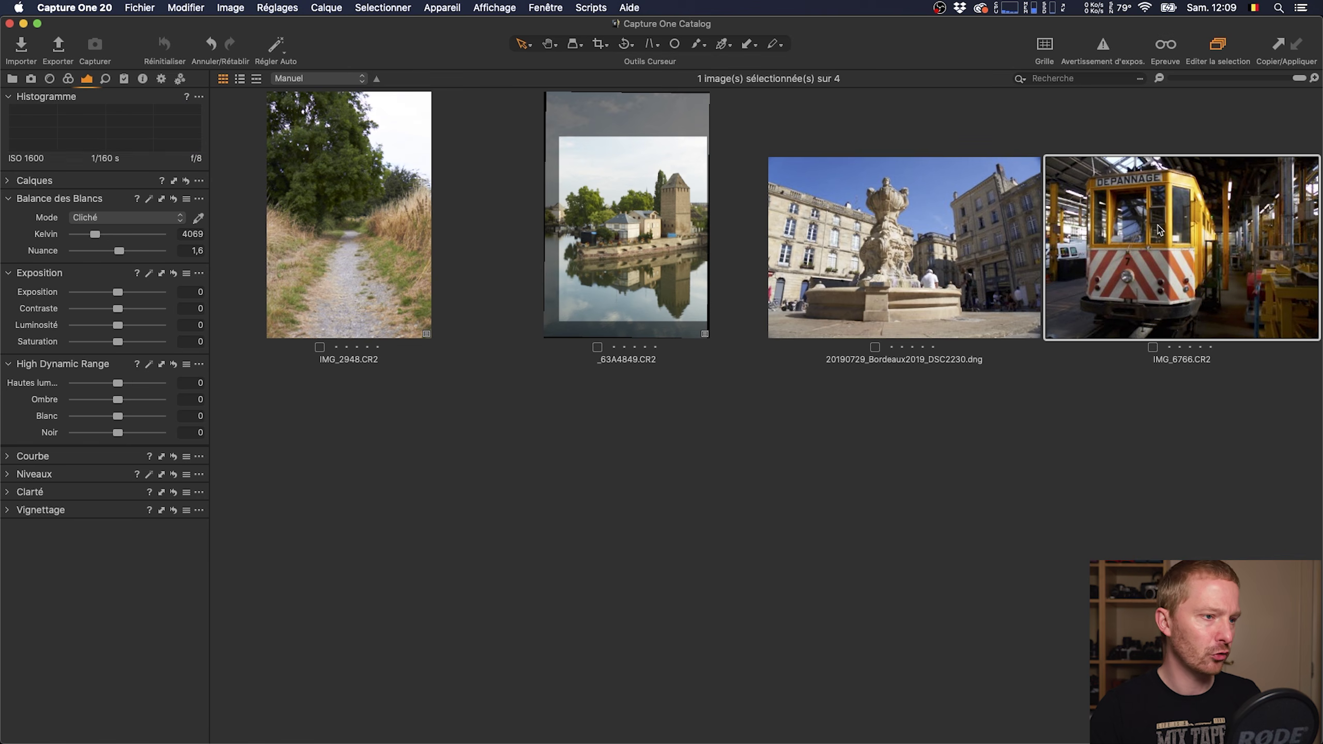
pyautogui.click(924, 232)
pyautogui.click(676, 225)
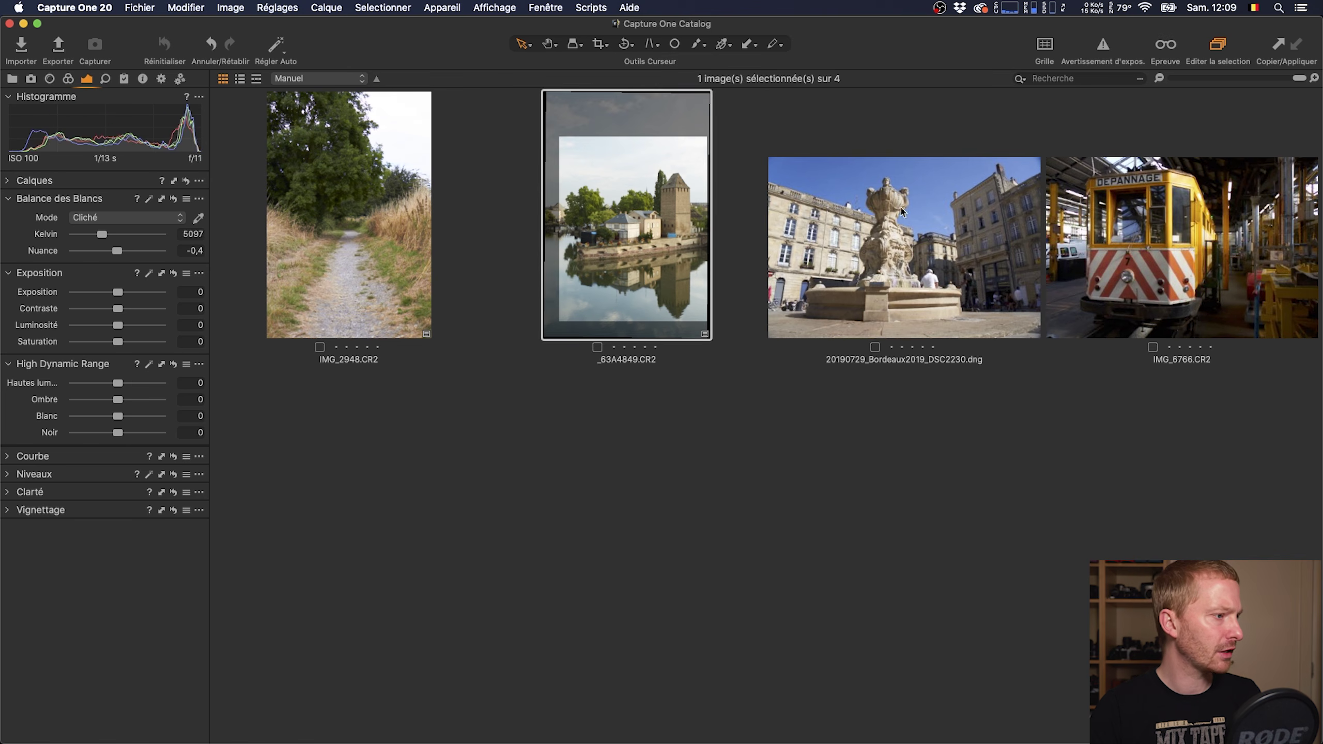
pyautogui.click(1139, 226)
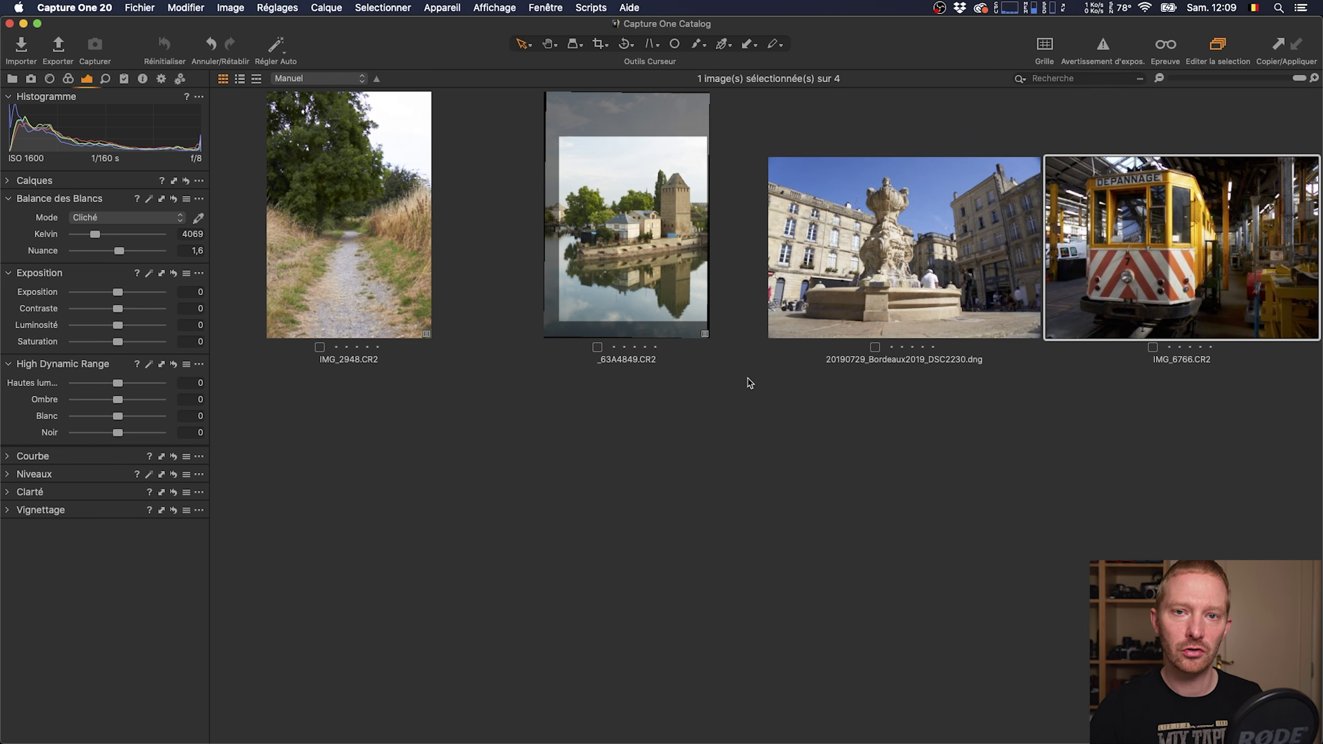
# Open IMG_2948.CR2 in the viewer and compare its edited look with the version without adjustments.
pyautogui.click(371, 262)
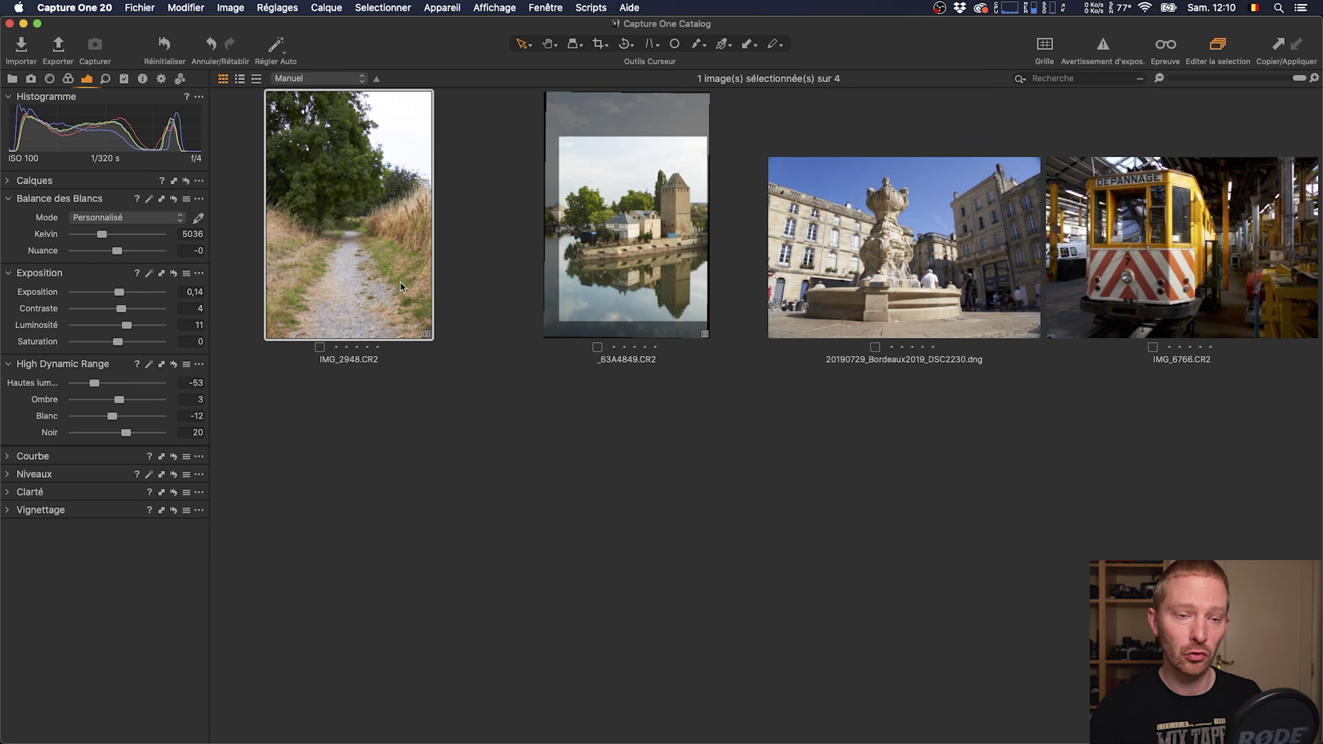
pyautogui.doubleClick(401, 287)
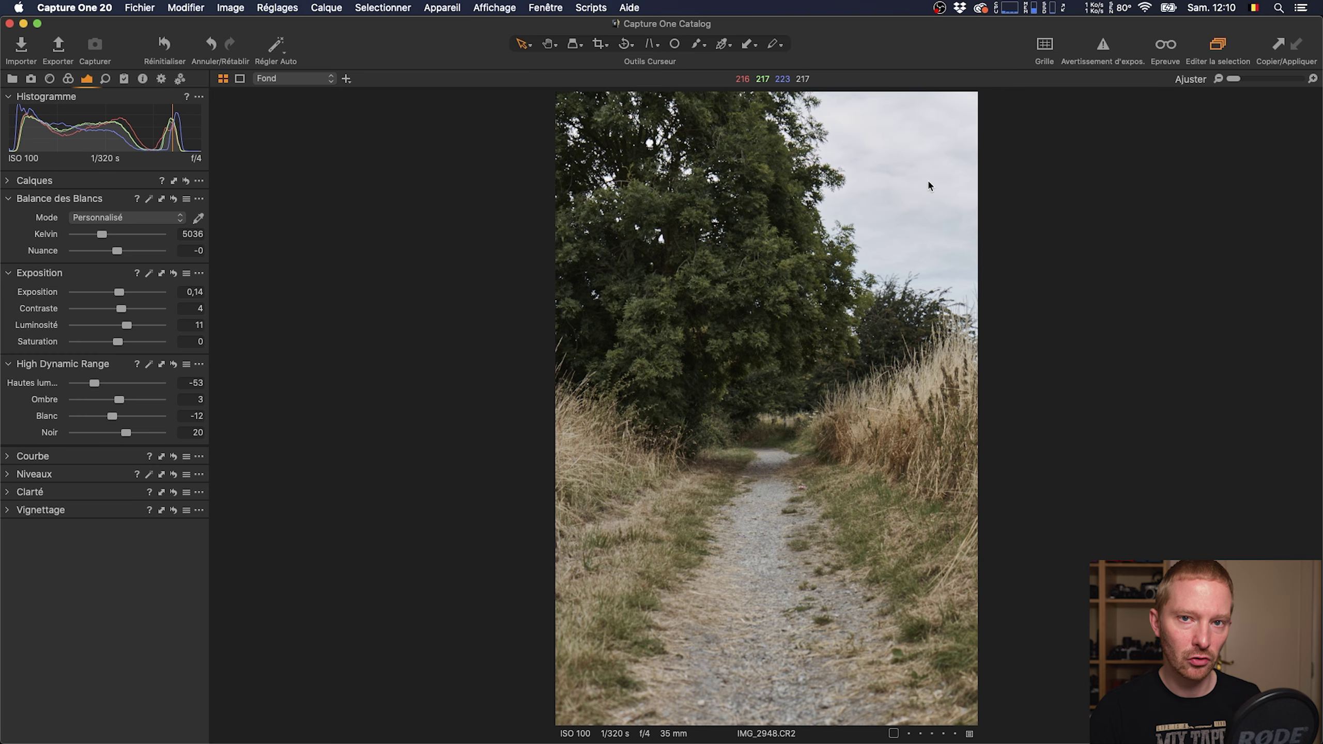
pyautogui.click(166, 46)
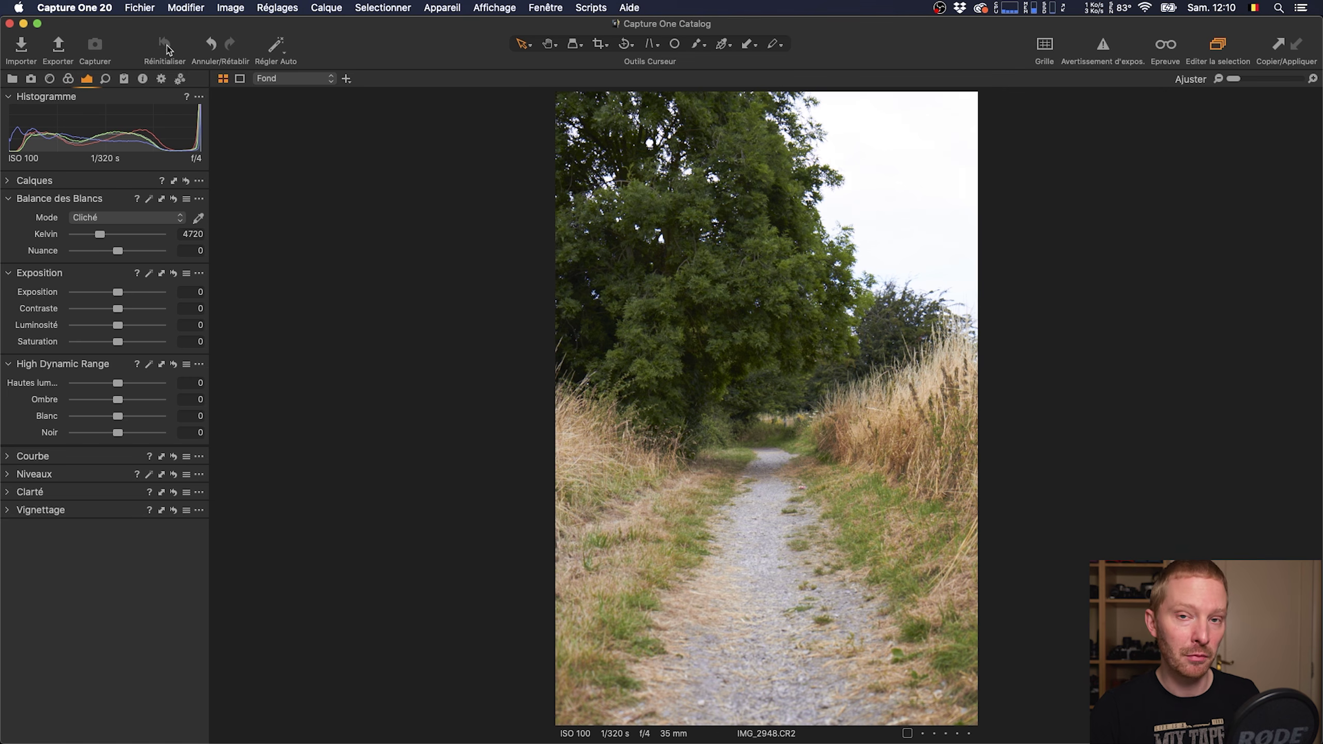
pyautogui.click(166, 47)
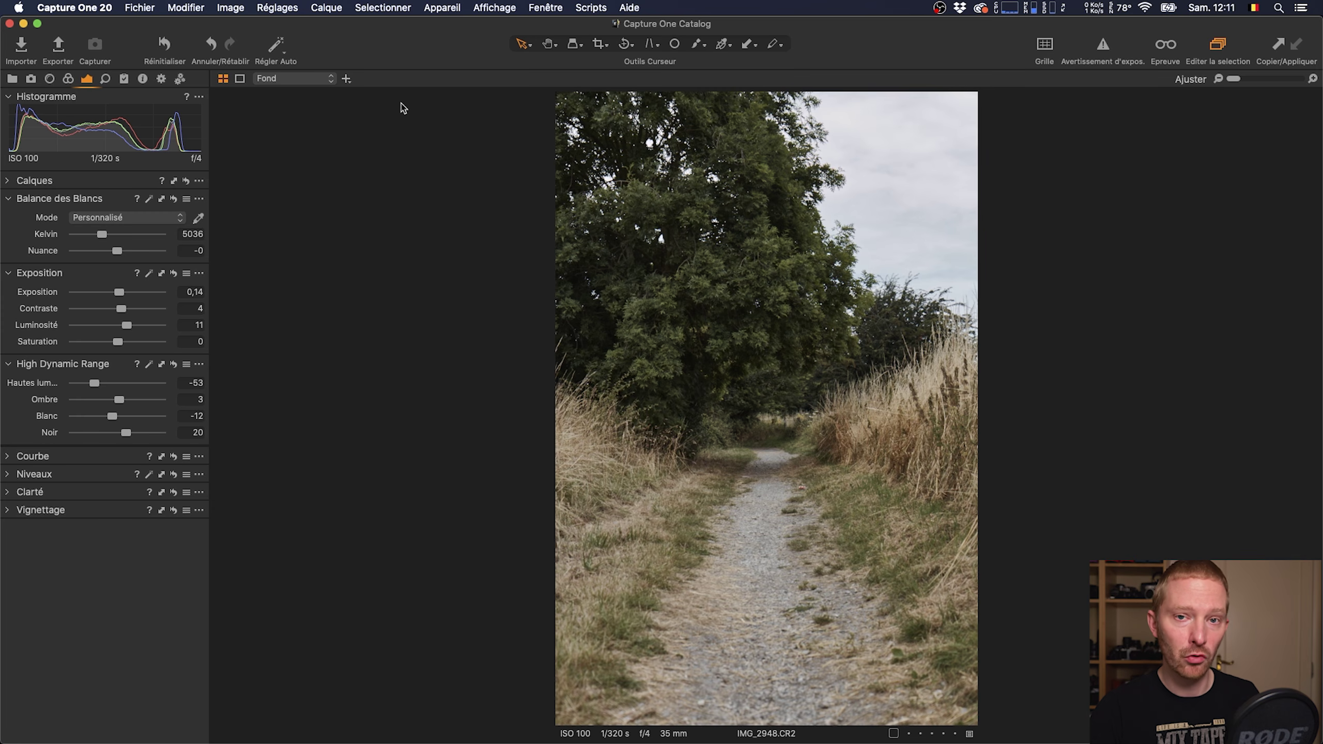
# Return to the catalog thumbnails and open _63A4849.CR2 in the viewer.
pyautogui.click(223, 79)
pyautogui.click(624, 203)
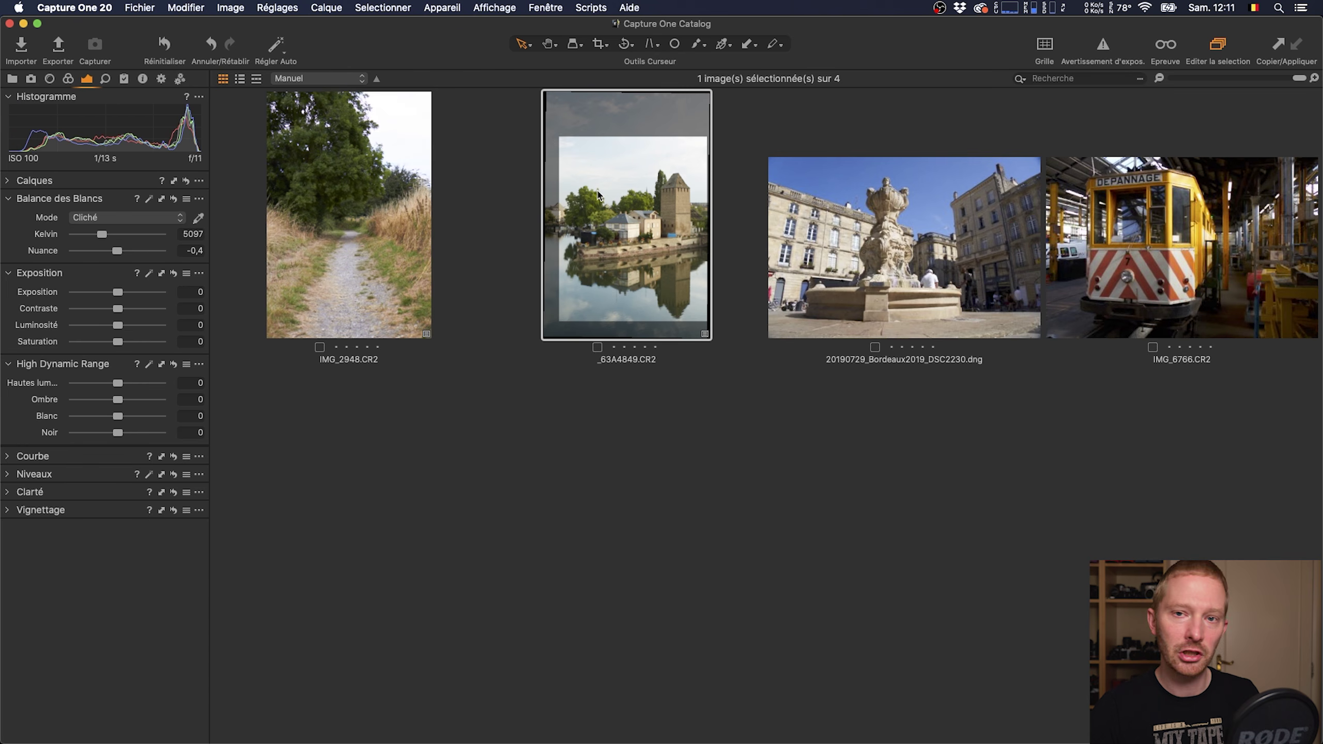
pyautogui.doubleClick(598, 193)
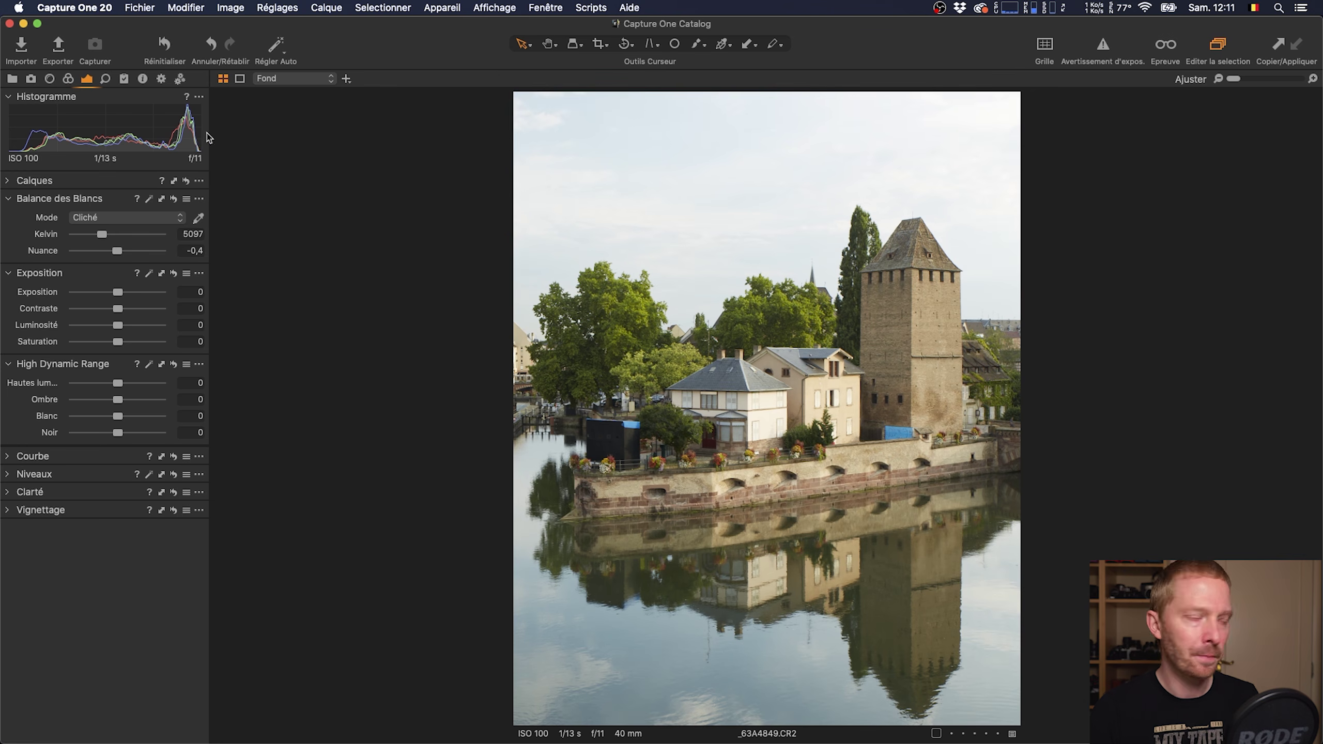
# Set the river photo's base characteristics curve to Réponse linéaire.
pyautogui.click(68, 79)
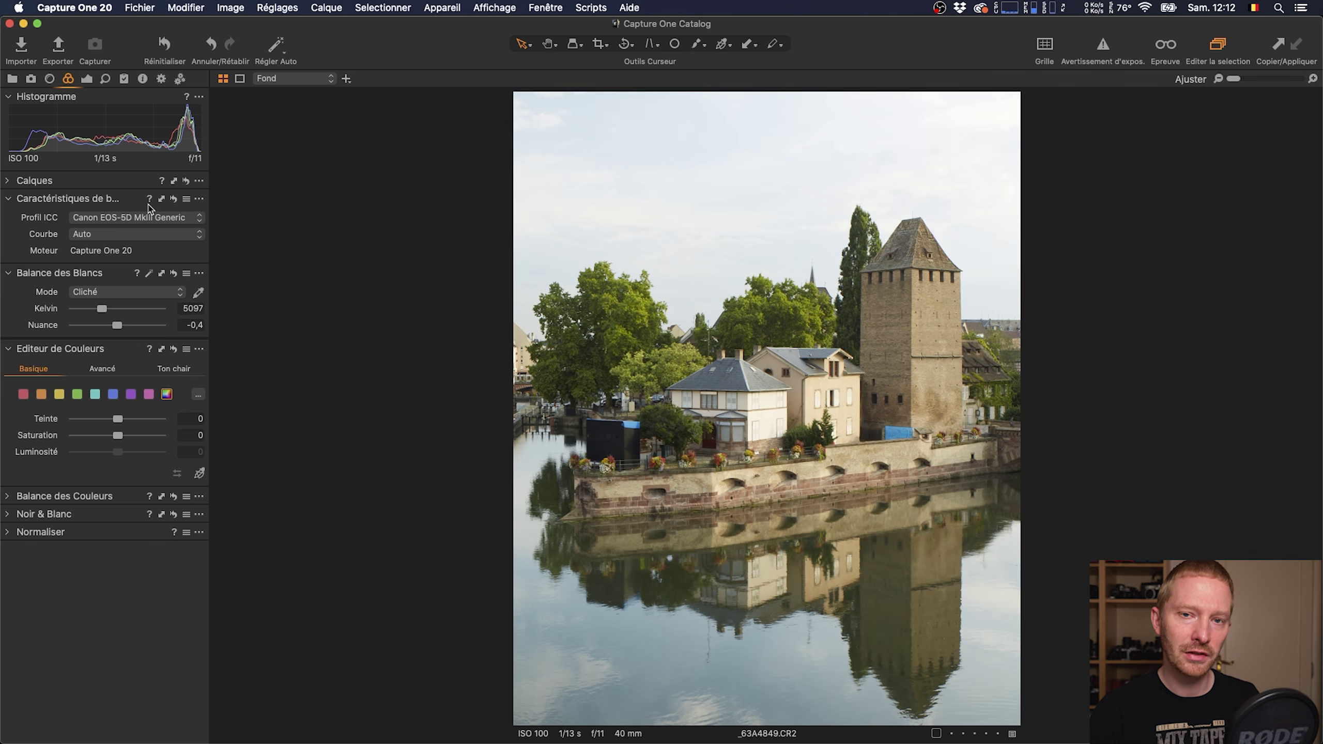
pyautogui.click(86, 237)
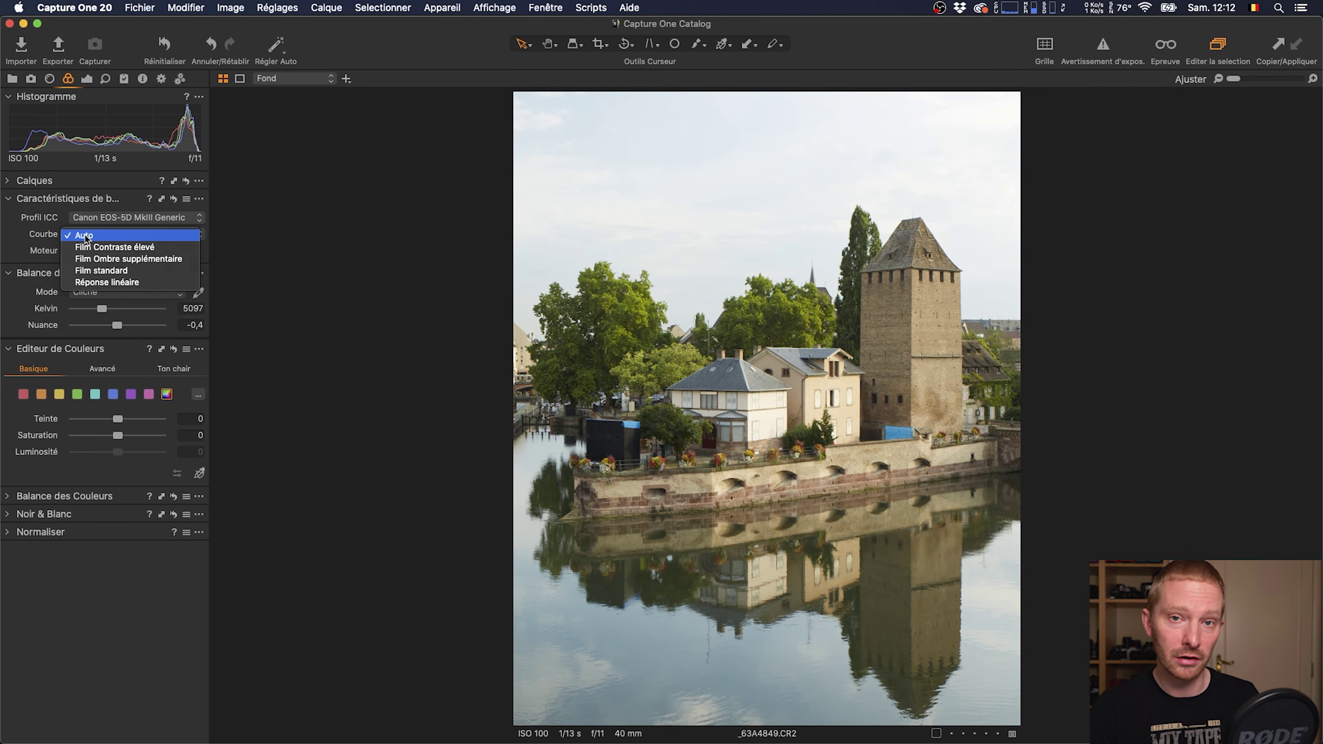
pyautogui.click(151, 247)
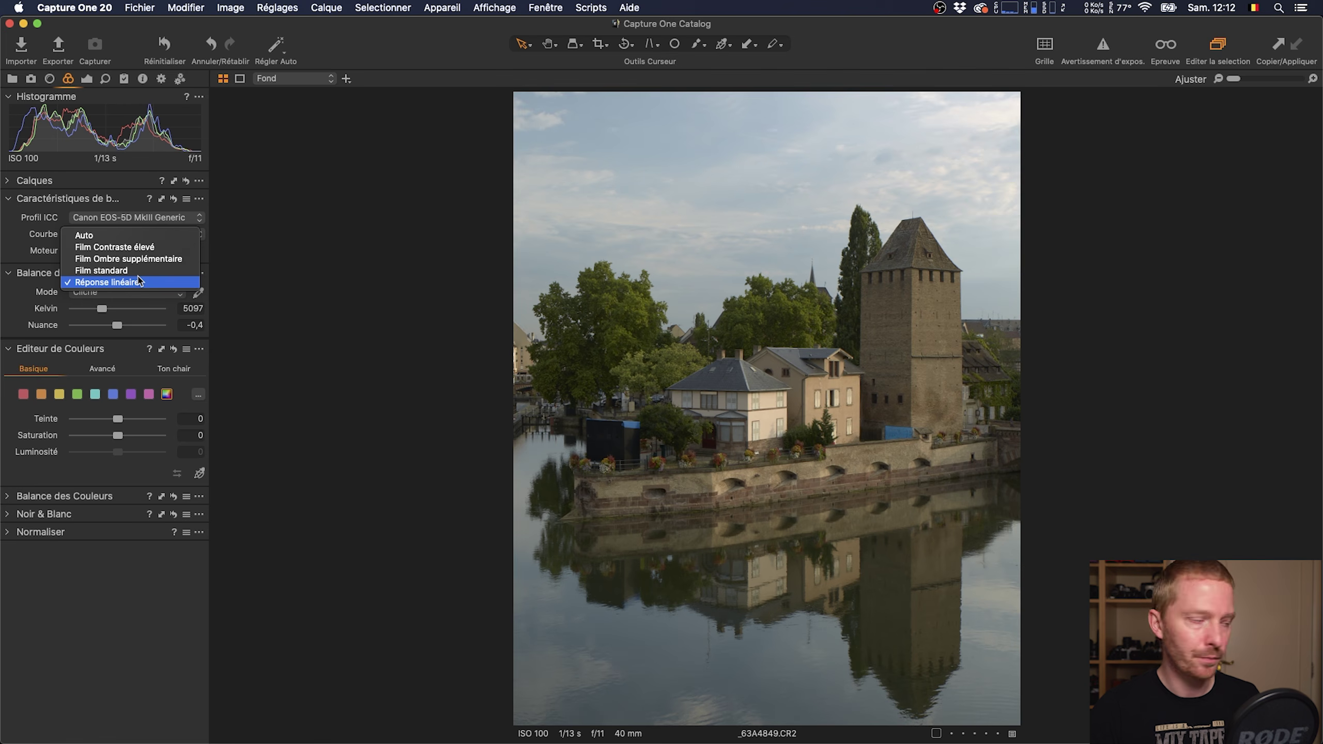
pyautogui.click(140, 282)
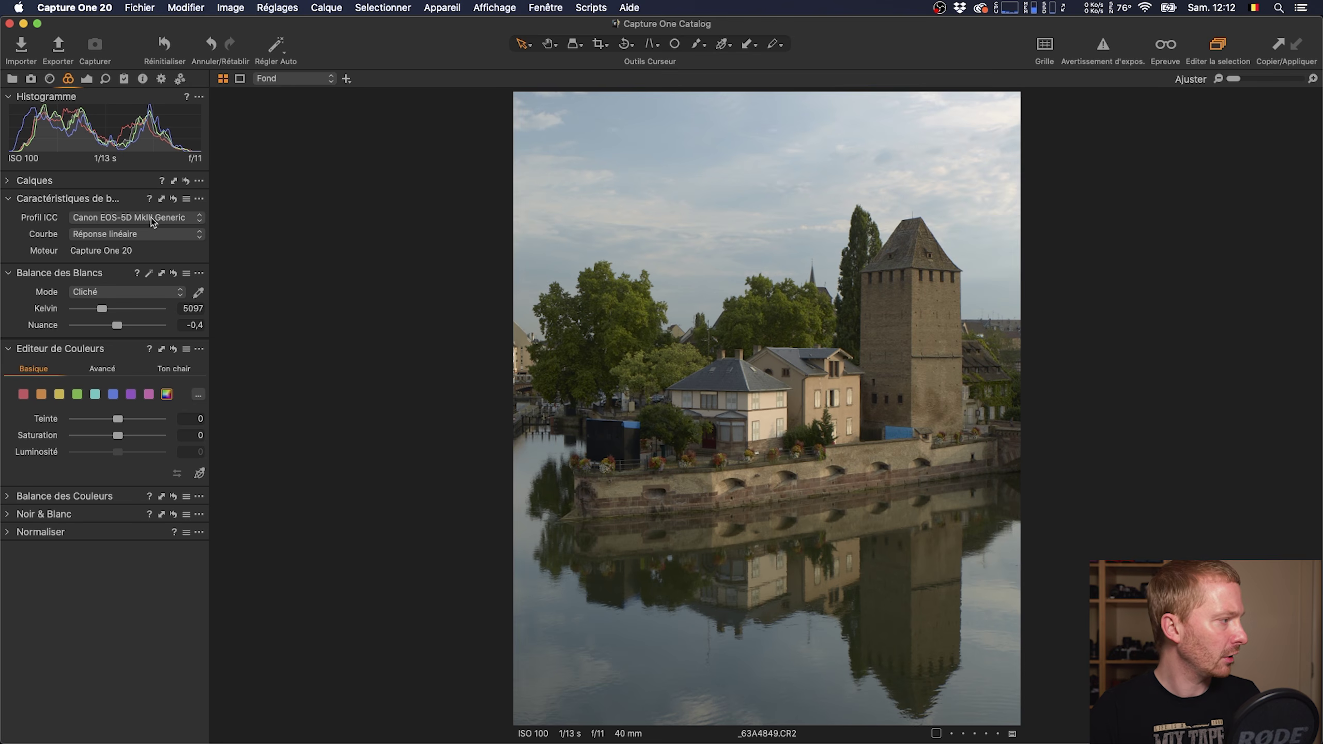
# Limit the ICC profile list to the recommended profiles, and restore the full list.
pyautogui.click(185, 221)
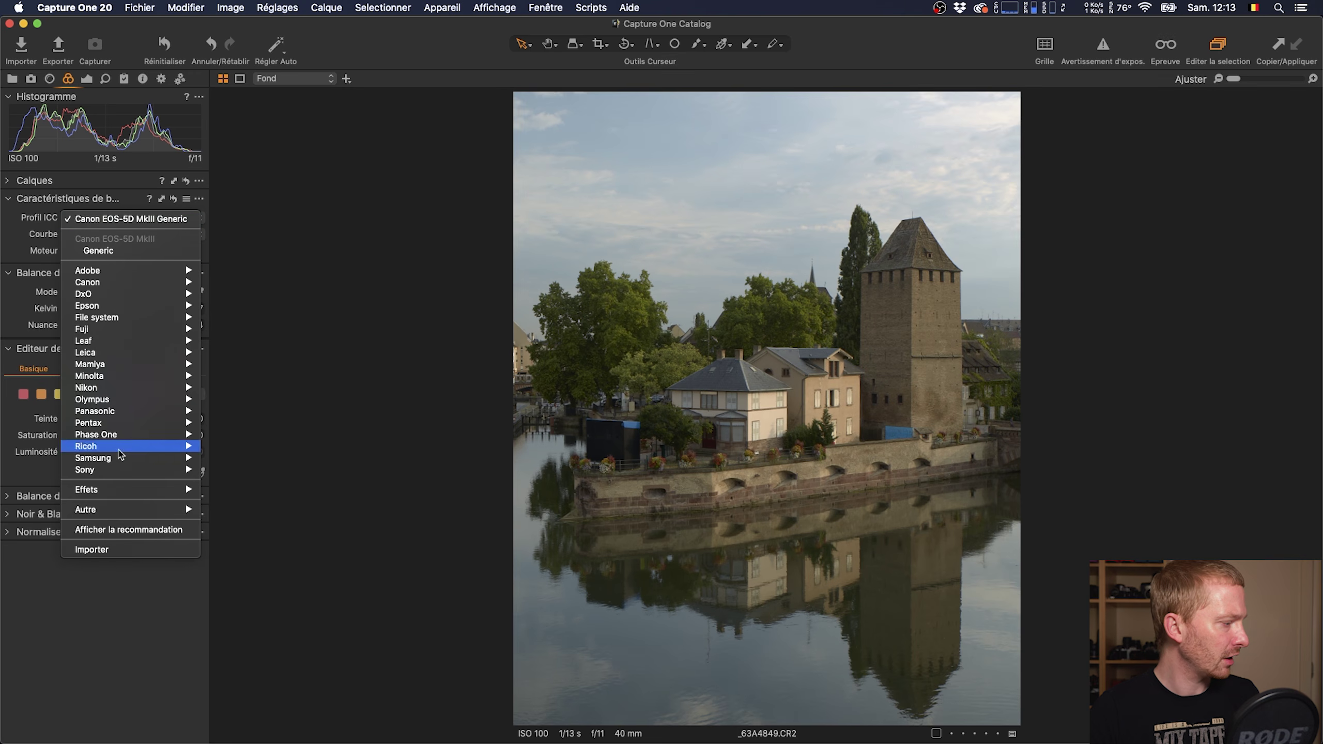
pyautogui.click(131, 530)
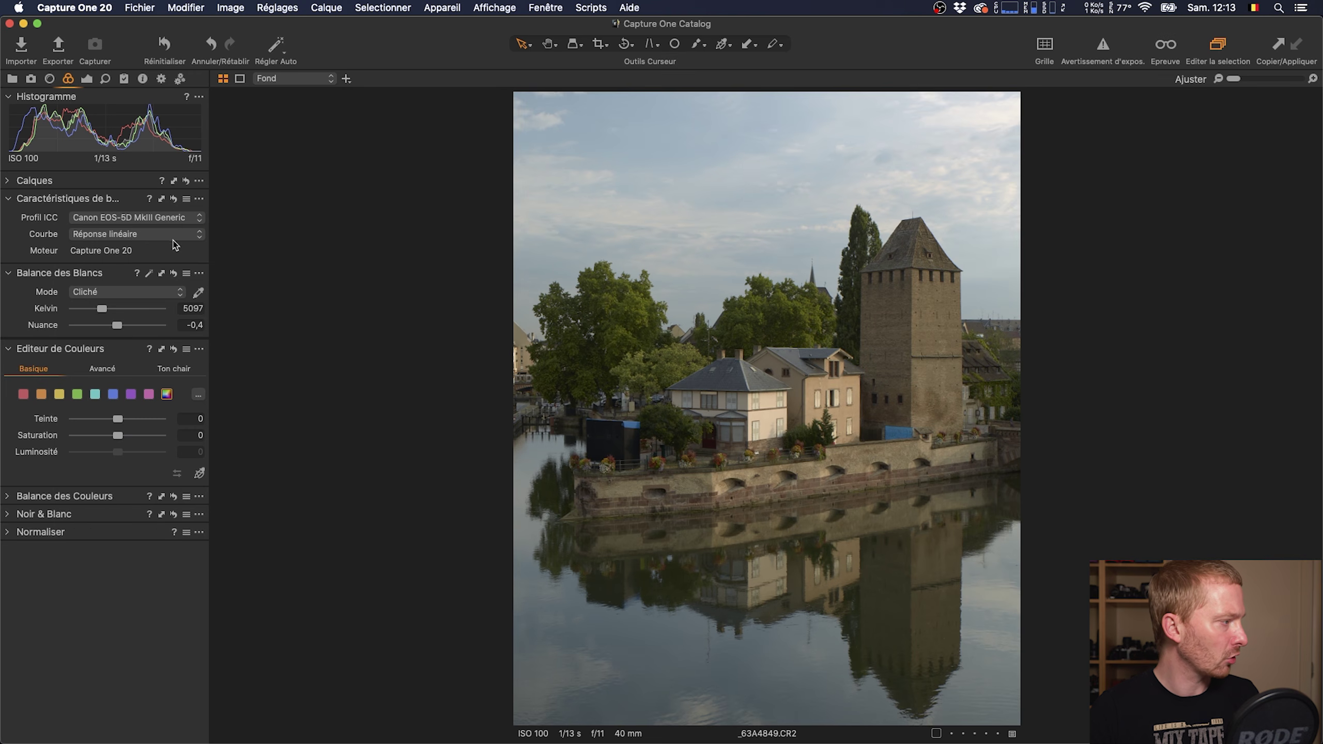
pyautogui.click(181, 222)
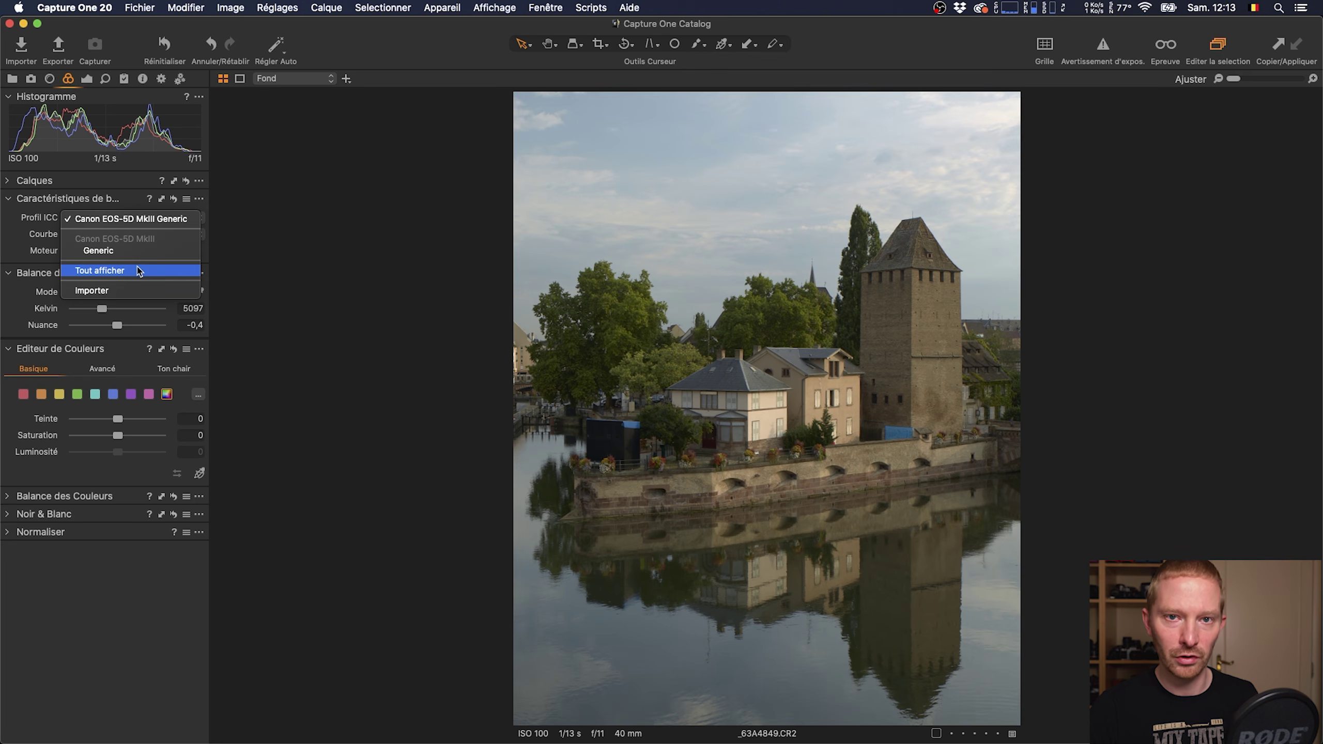
pyautogui.click(148, 274)
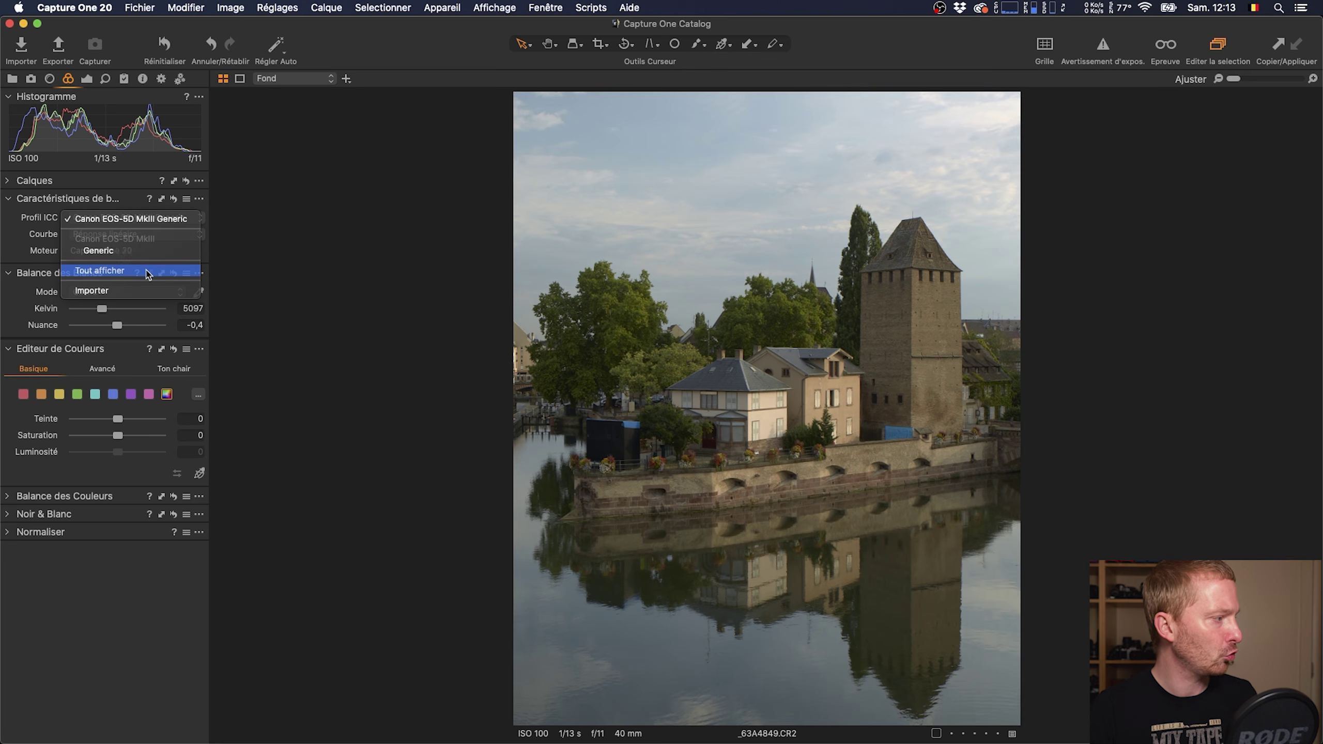
# Set the river photo's ICC profile to No color correction from the Effets profiles.
pyautogui.click(179, 222)
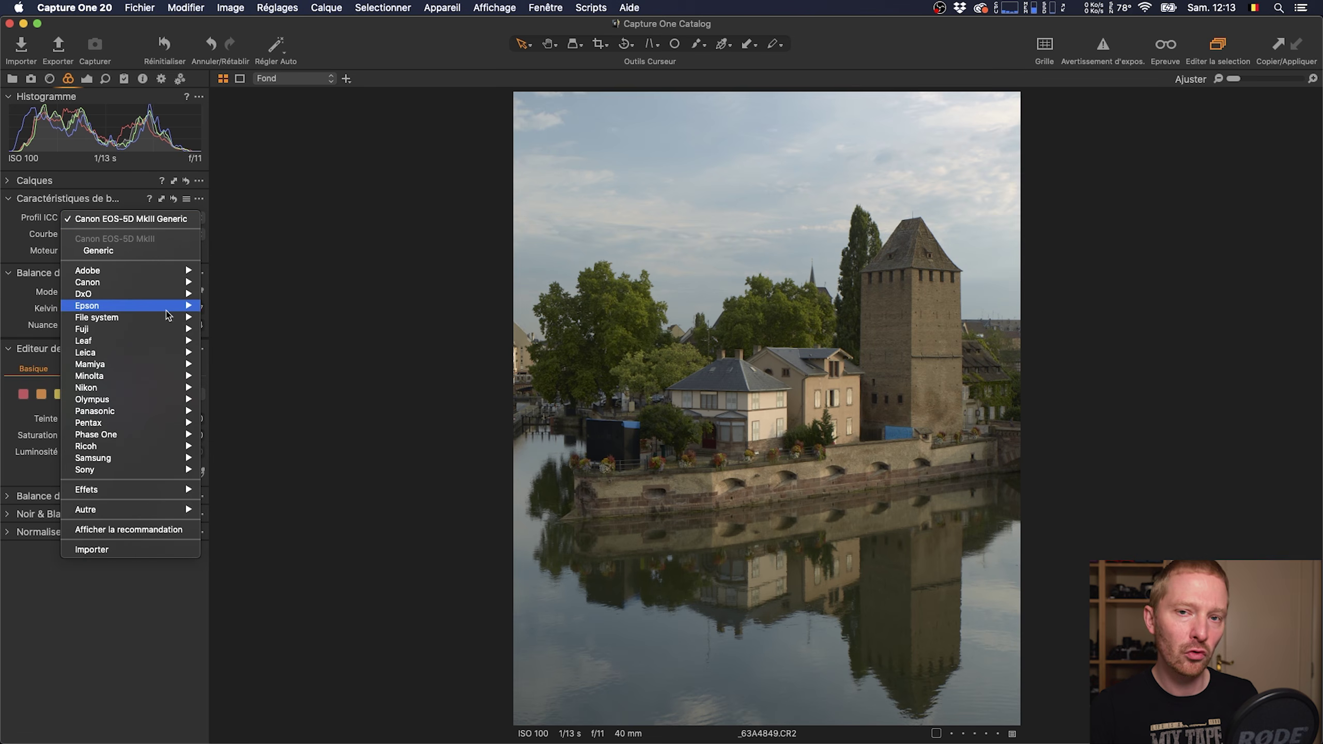
pyautogui.moveTo(154, 330)
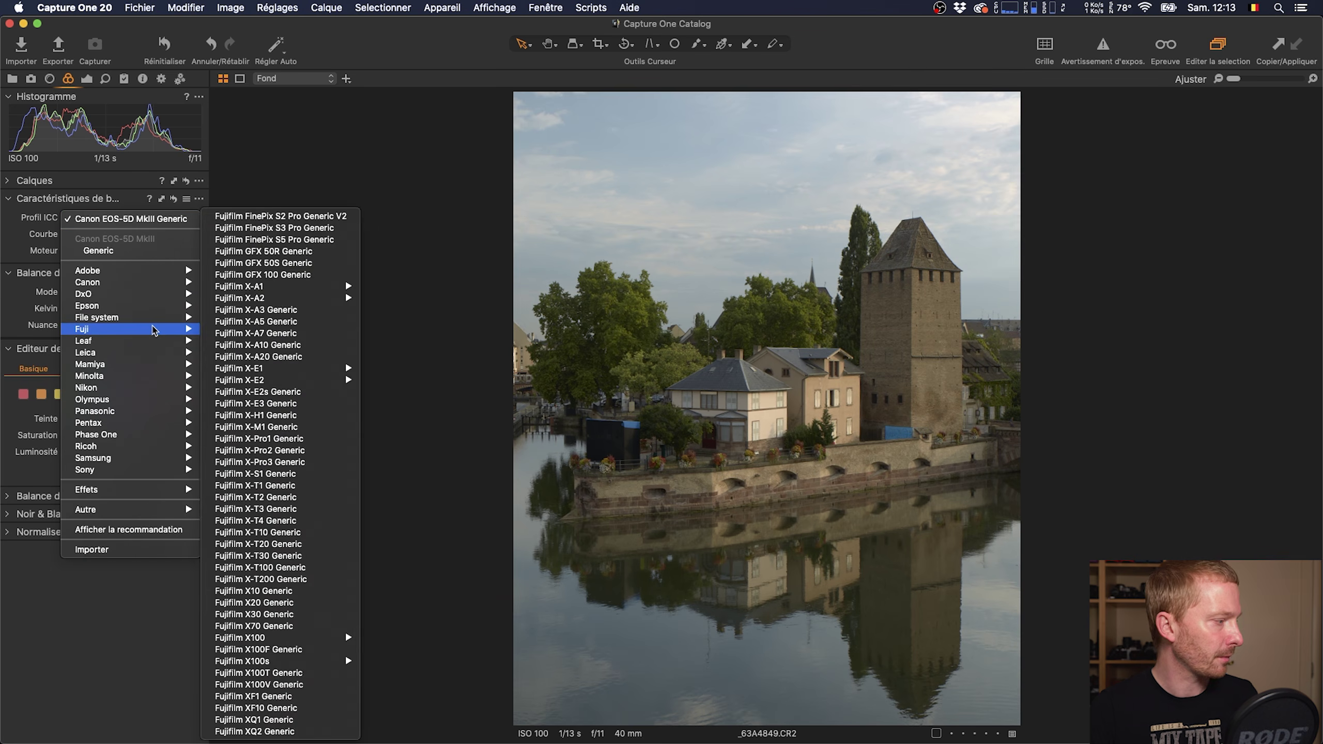
pyautogui.moveTo(141, 490)
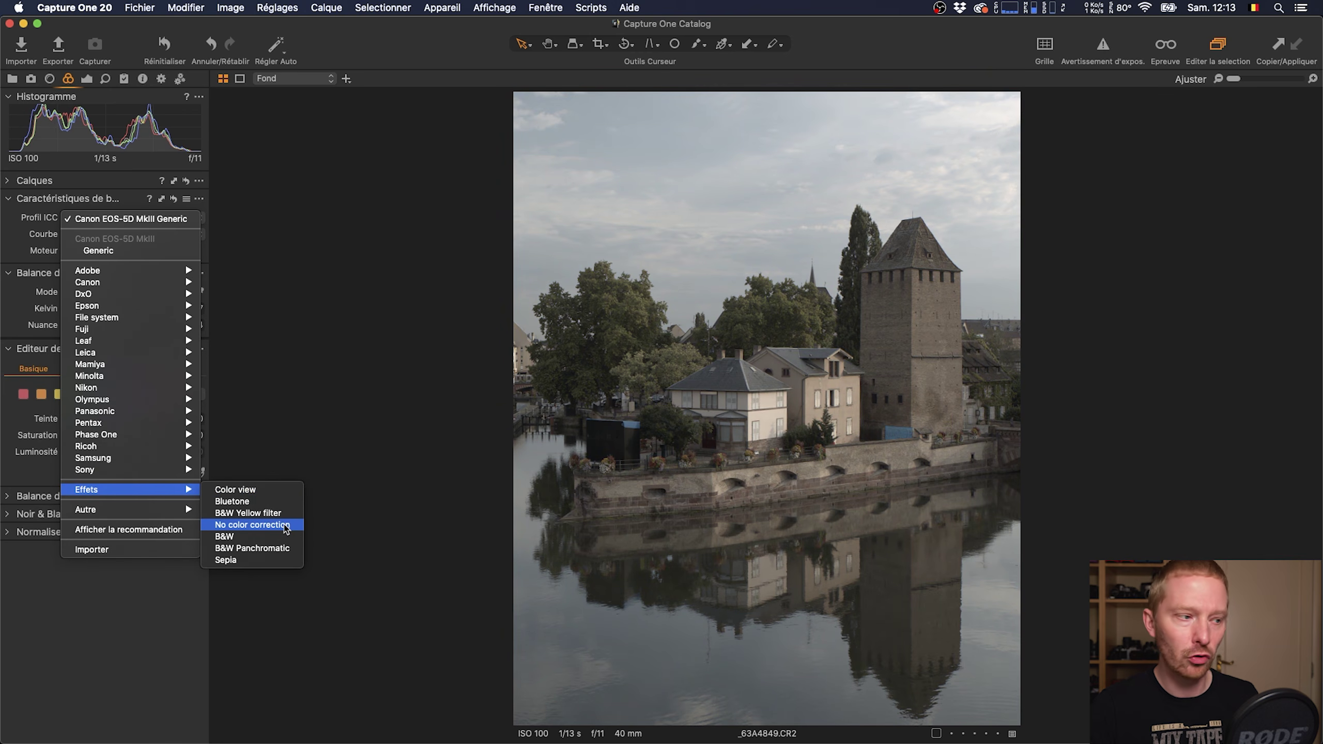
pyautogui.click(286, 525)
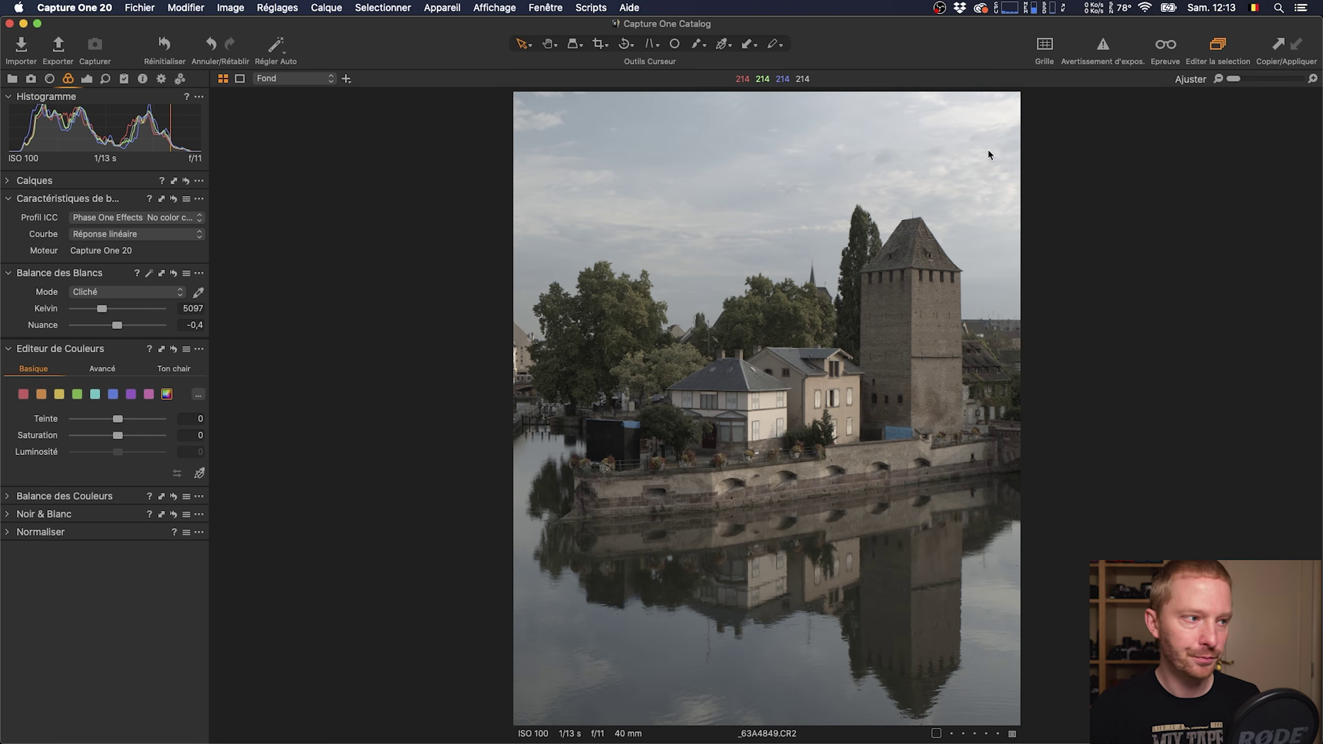
# Compare the flat, linear river photo with its unadjusted default rendering, keeping the adjustments.
pyautogui.click(172, 53)
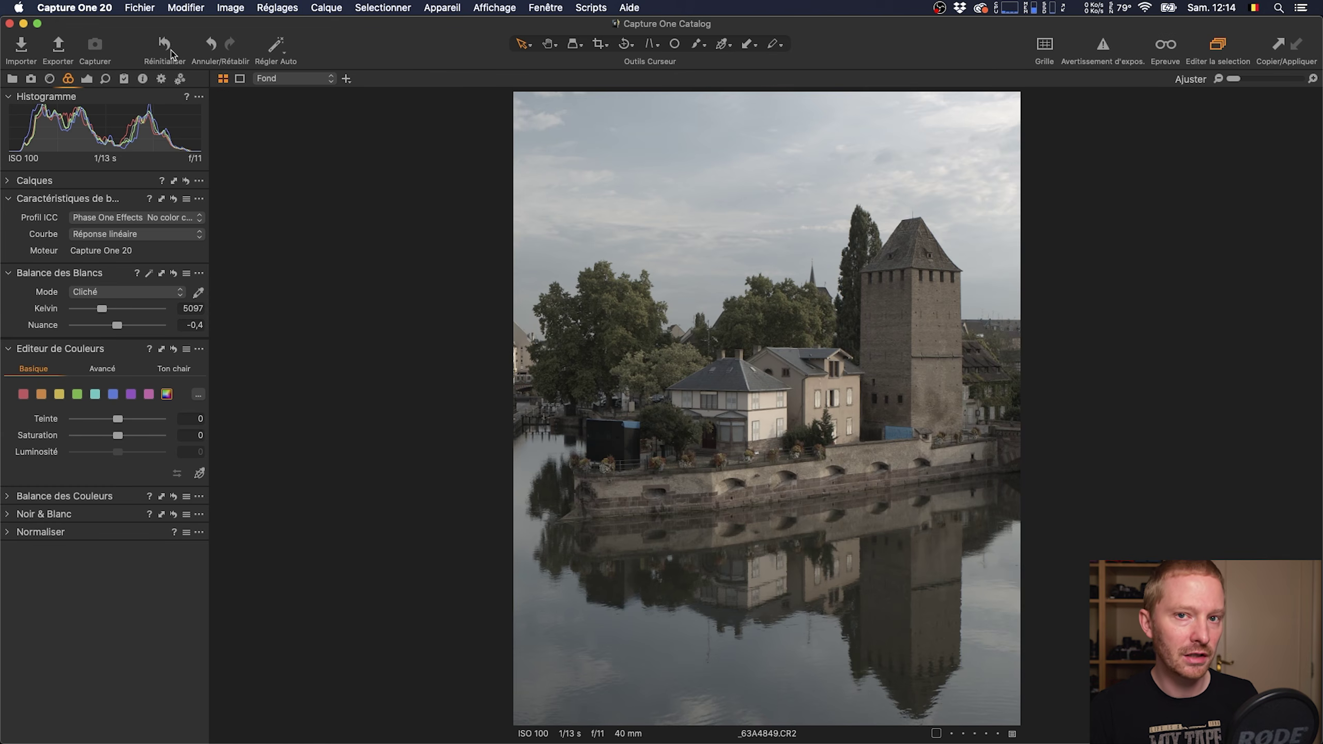
pyautogui.click(171, 53)
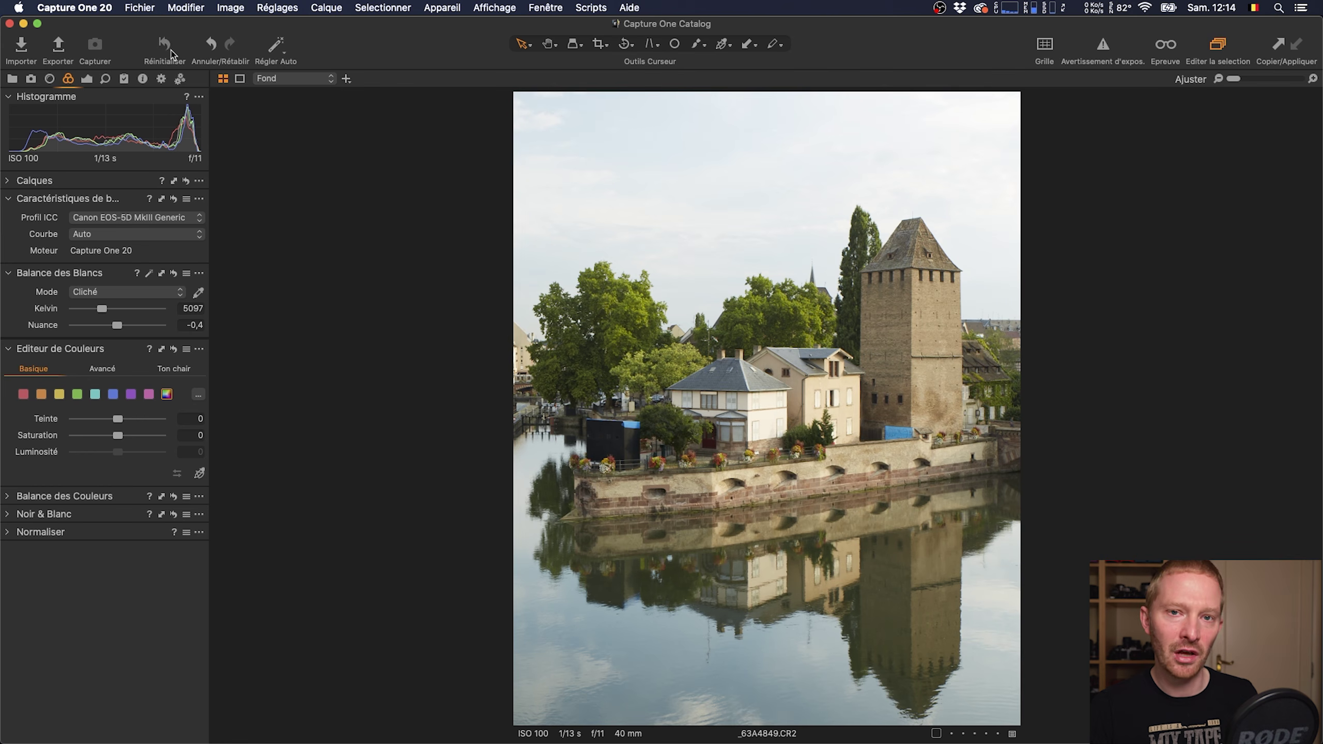
pyautogui.press('super+z')
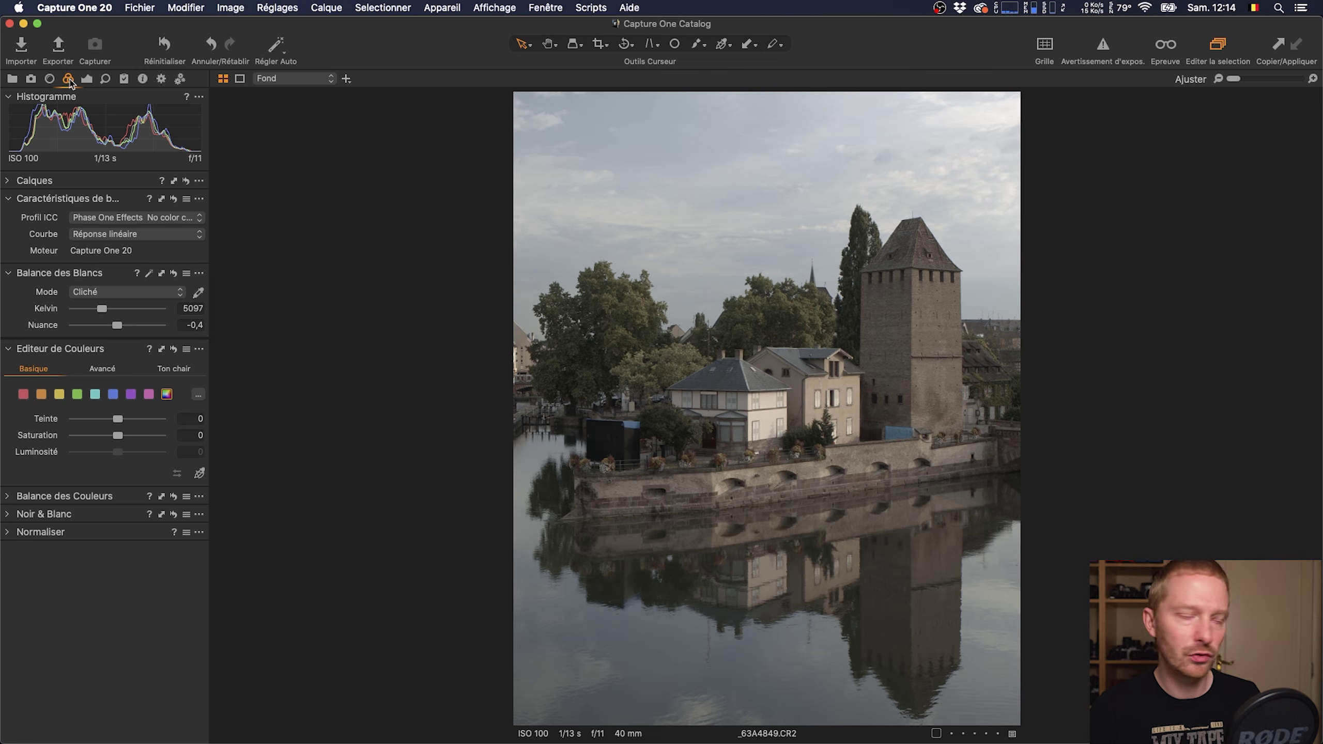
# Raise the river photo's exposure to 0,2 and shape a gentle S on the RVB curve with one shadow and one highlight point.
pyautogui.click(87, 79)
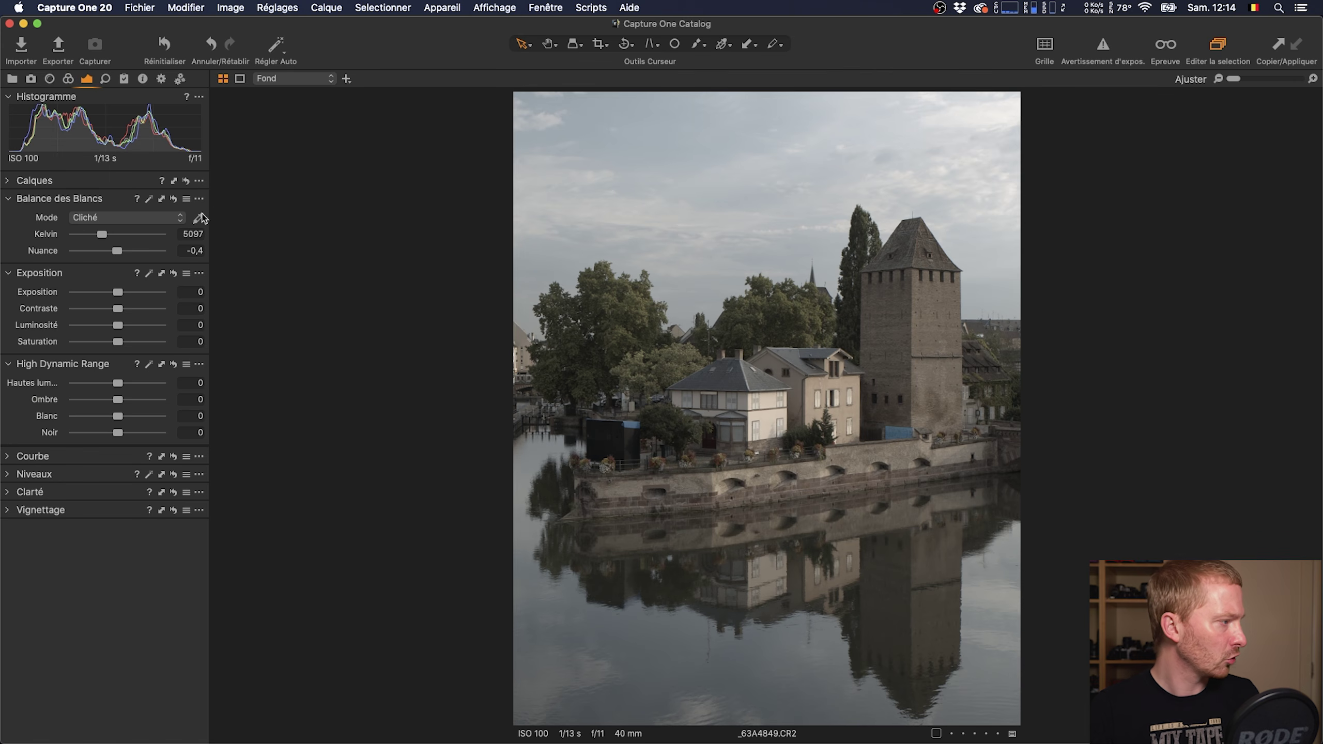
pyautogui.moveTo(119, 295); pyautogui.dragTo(121, 297)
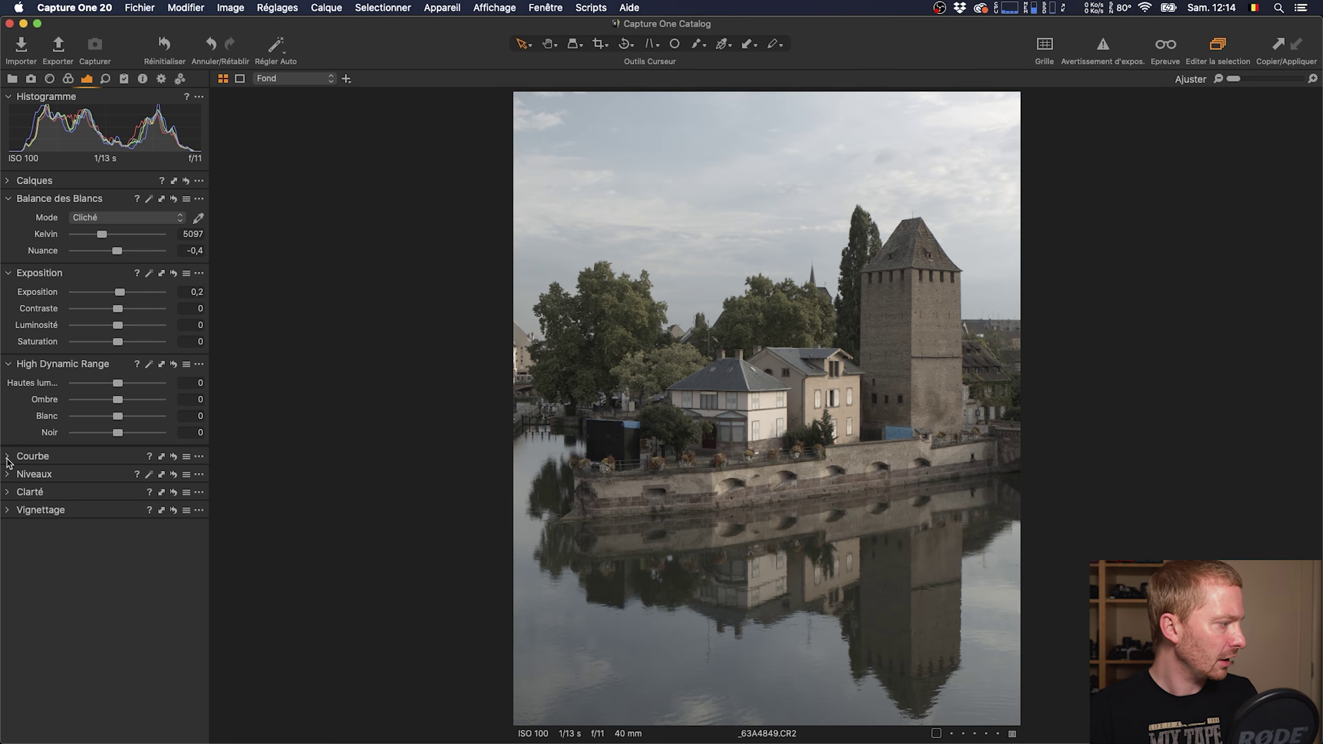
pyautogui.click(8, 364)
pyautogui.click(8, 384)
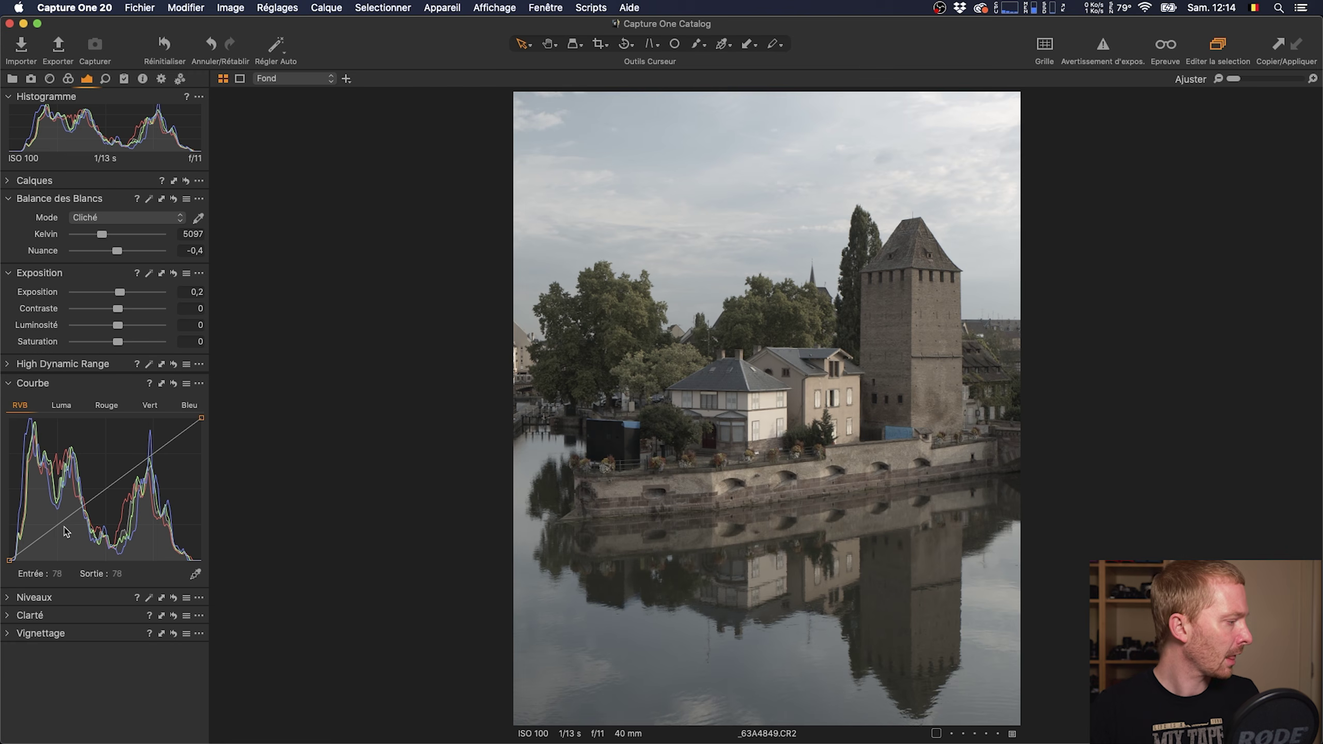
pyautogui.moveTo(59, 532); pyautogui.dragTo(57, 531)
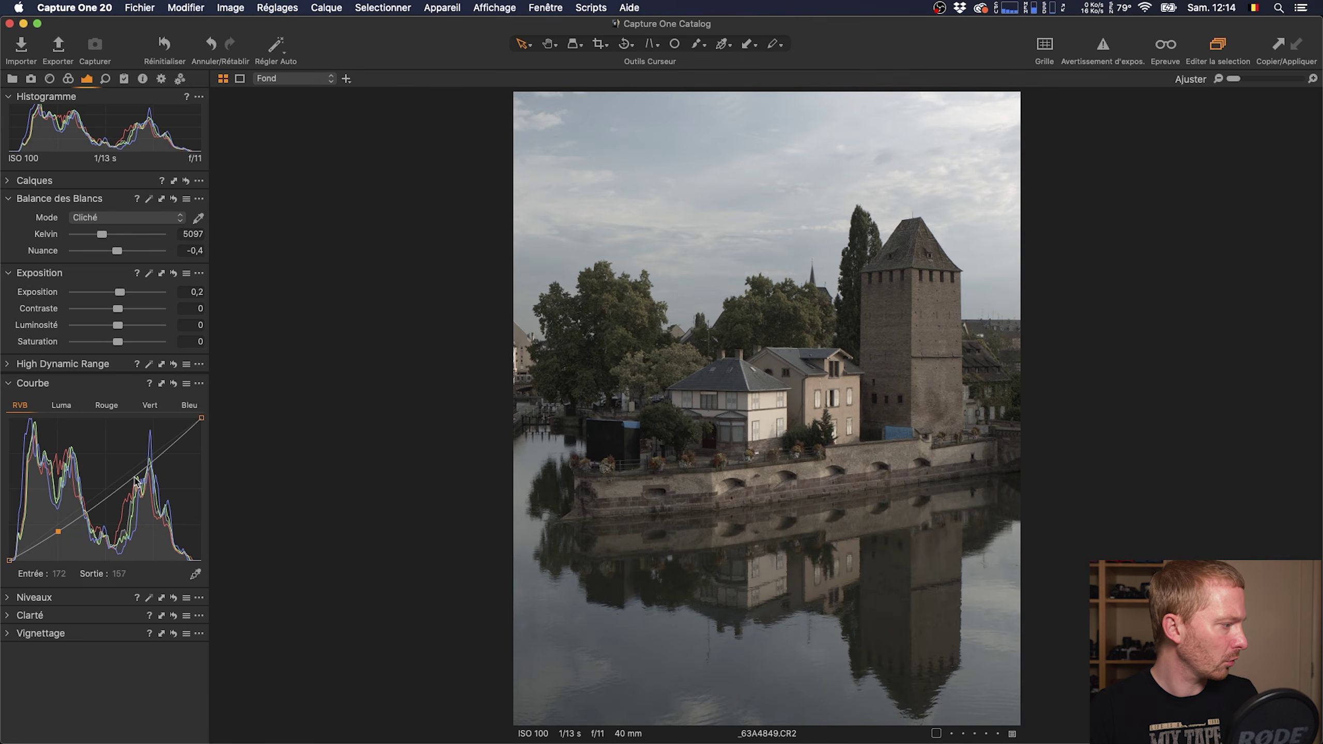
pyautogui.moveTo(133, 473); pyautogui.dragTo(130, 470)
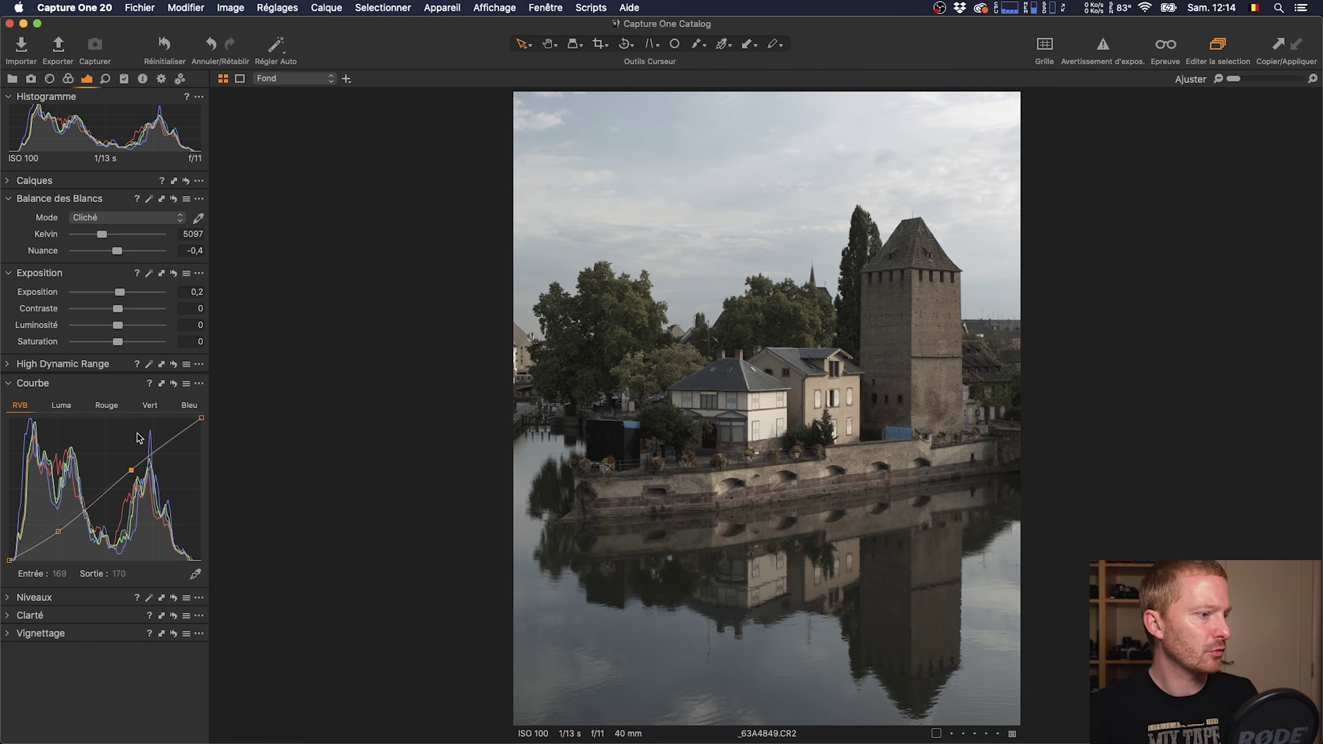
# Compare the exposure and curve edits with the default rendering of the river photo, keeping the edits.
pyautogui.click(167, 50)
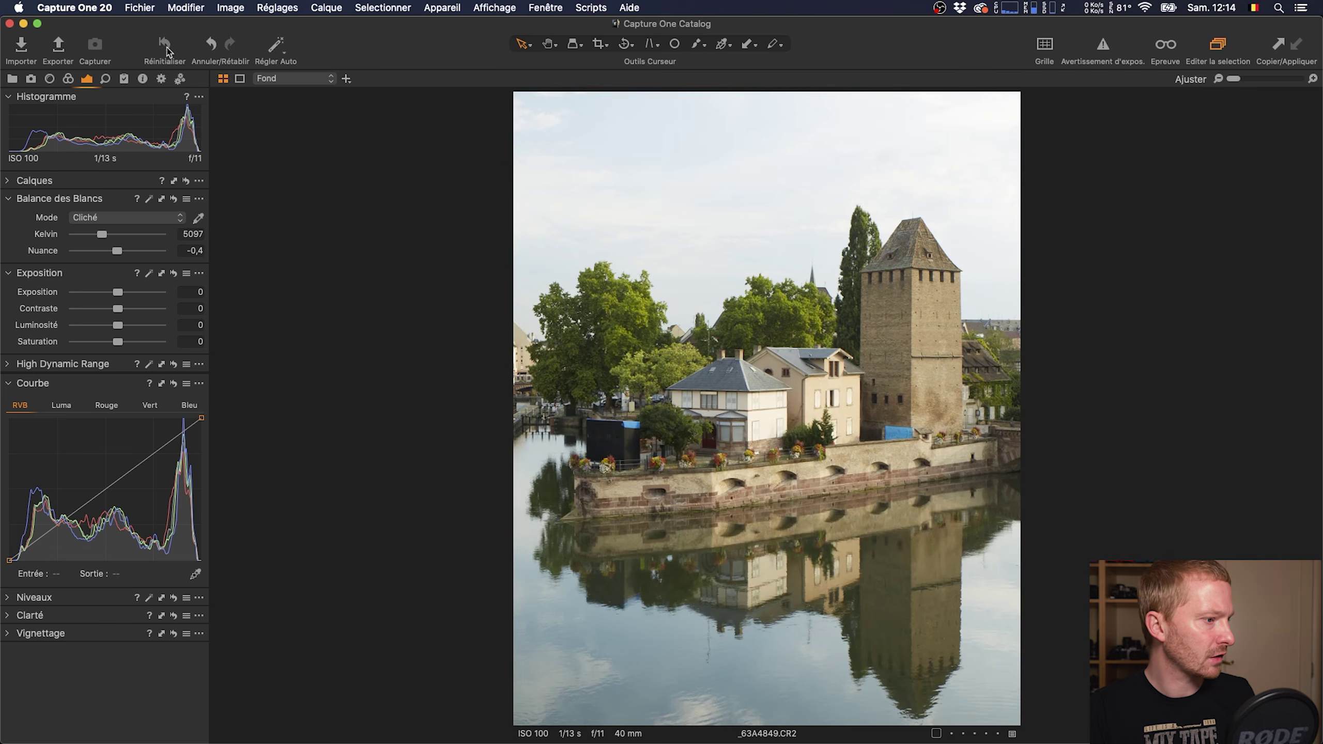
pyautogui.press('super+z')
pyautogui.click(167, 49)
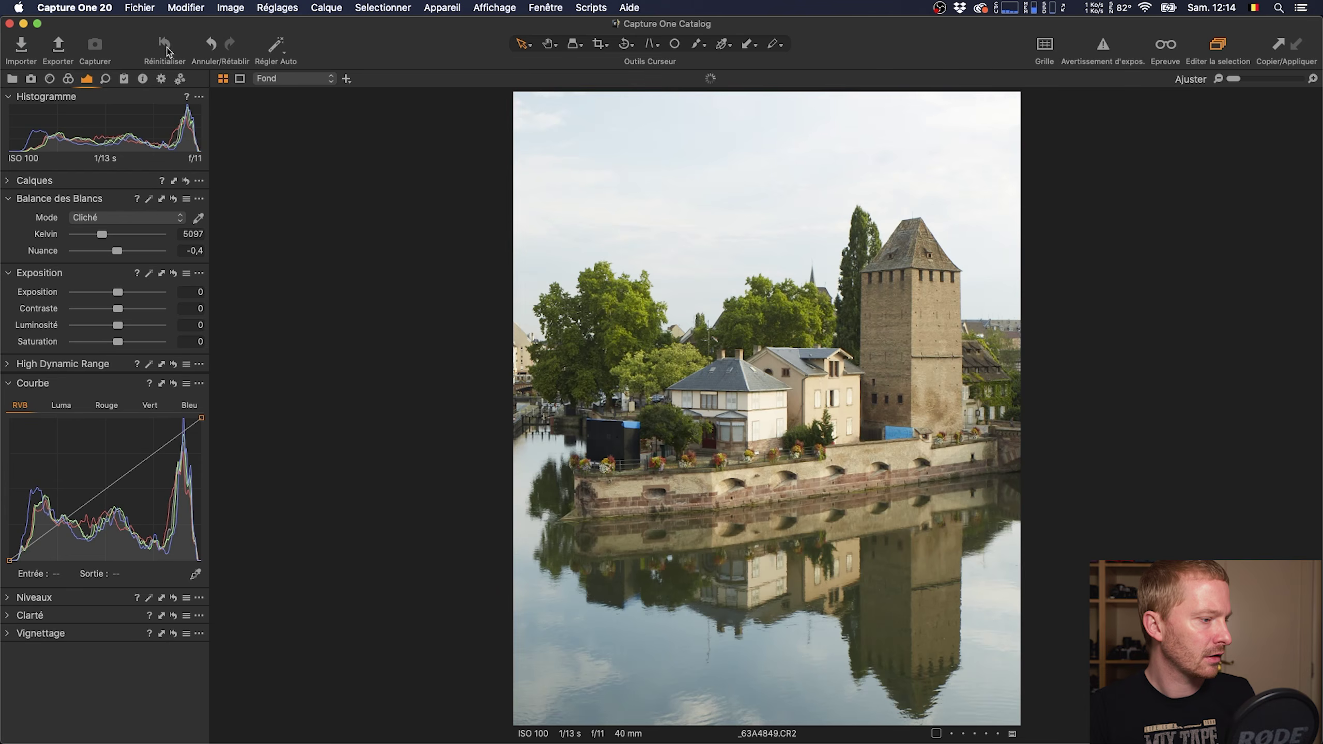
pyautogui.press('super+z')
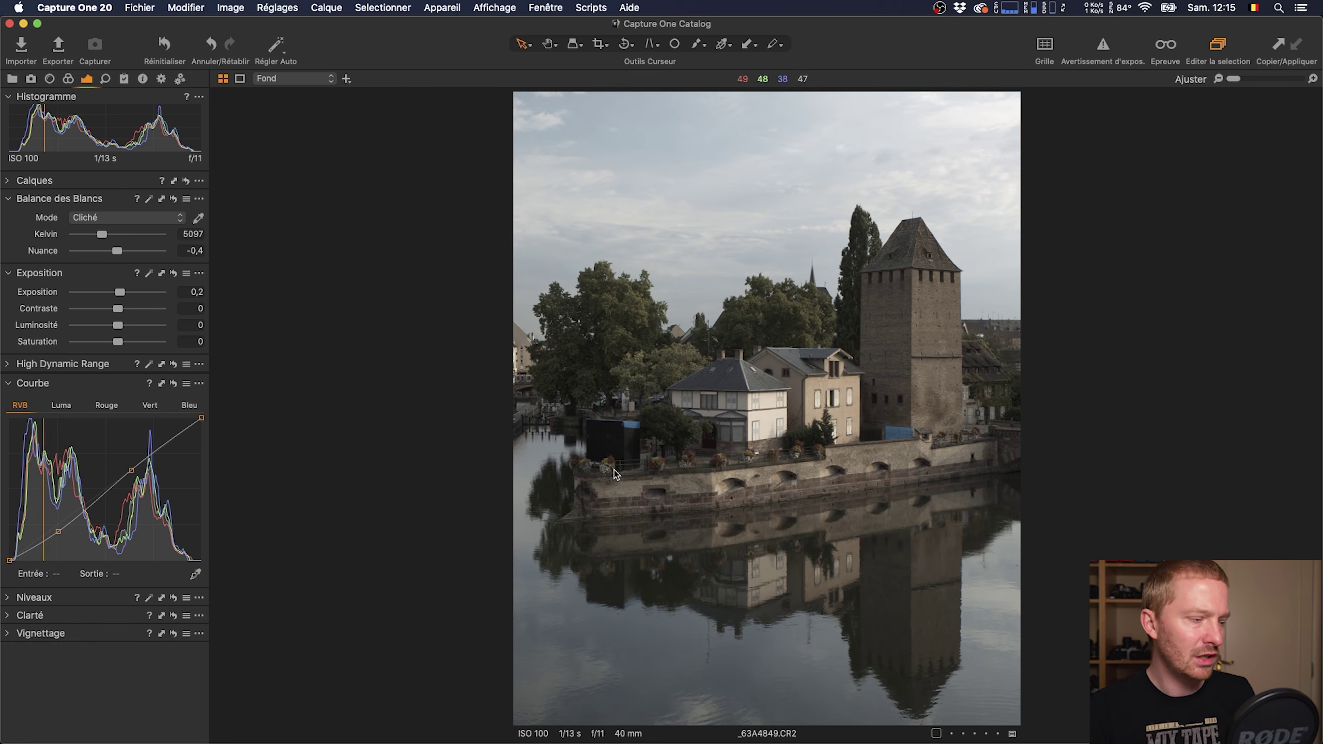
# Set the overall saturation in the basic colour editor to 51,6 and compare the river photo with its default rendering.
pyautogui.click(68, 78)
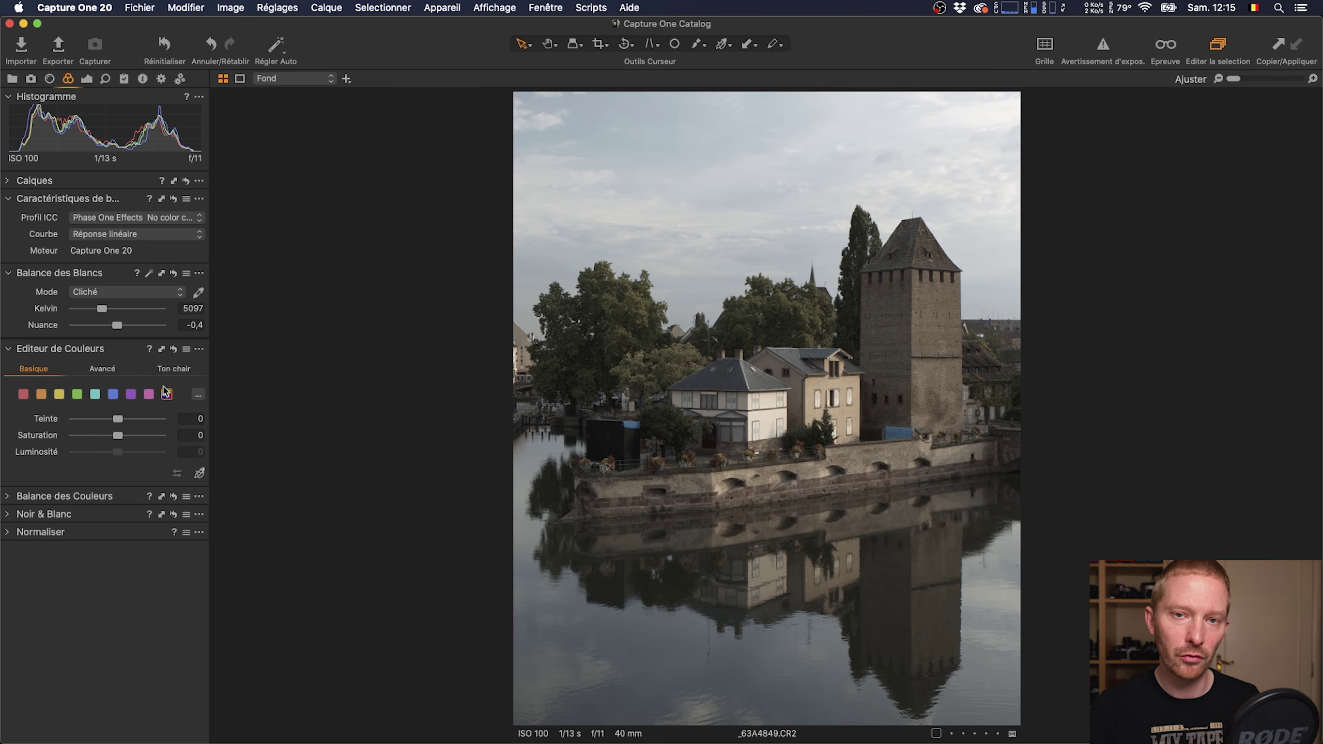
pyautogui.moveTo(120, 440); pyautogui.dragTo(150, 440)
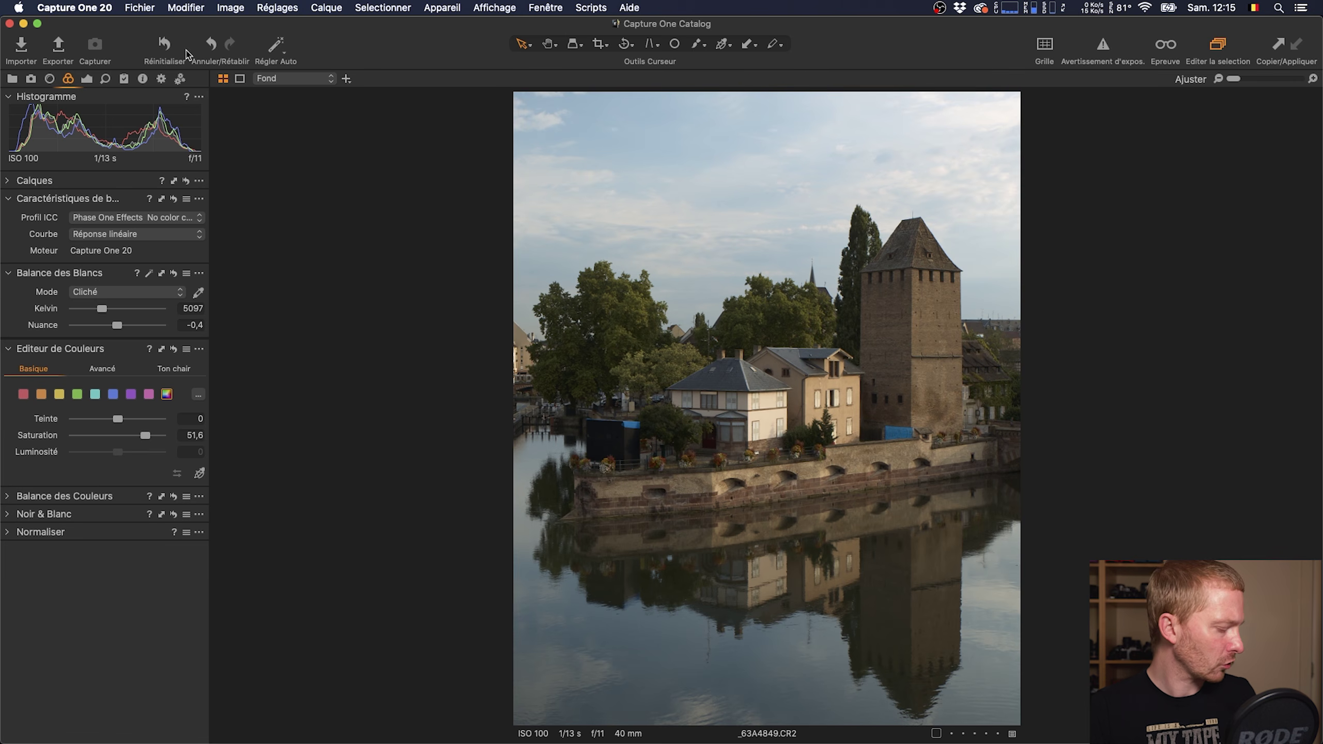
pyautogui.click(167, 46)
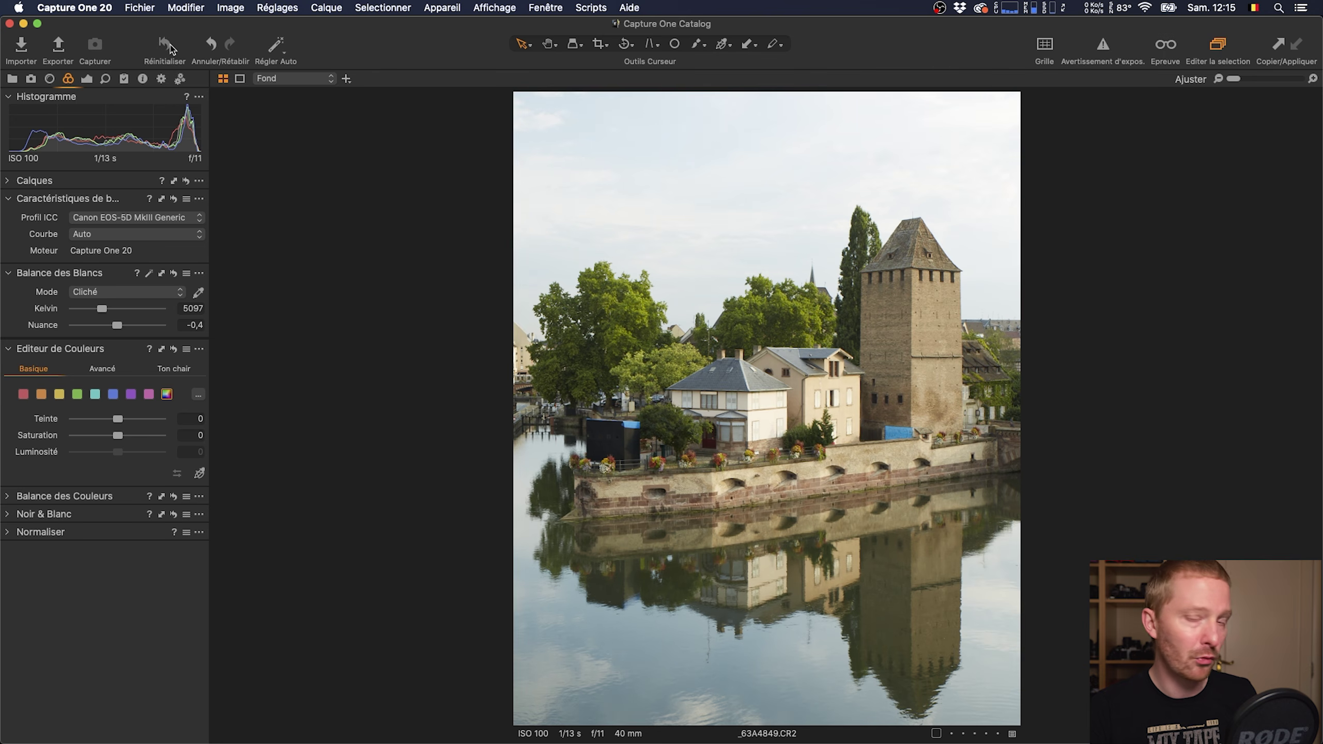
pyautogui.keyDown('alt'); pyautogui.click(169, 48); pyautogui.keyUp('alt')
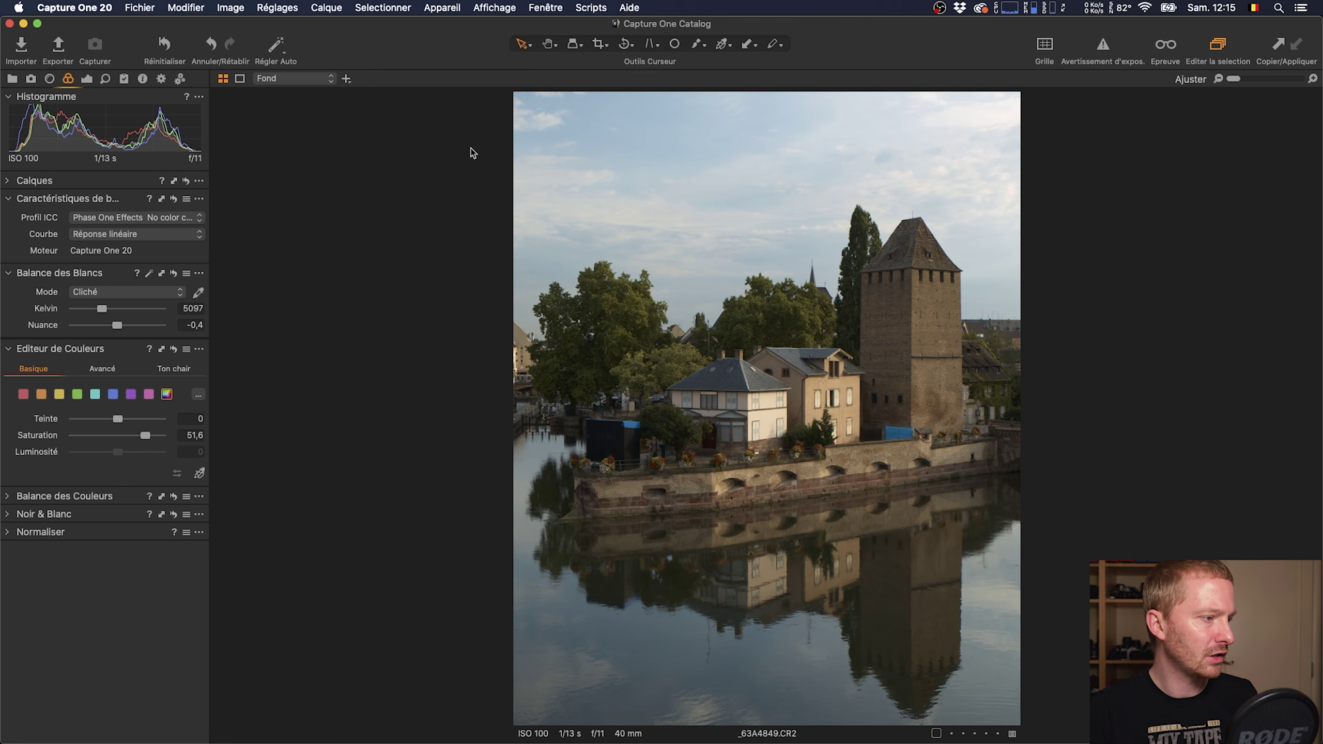
# Fine-tune the river photo with Luminosité 14, Clarté 21 and an exposure Saturation of 11.
pyautogui.click(86, 79)
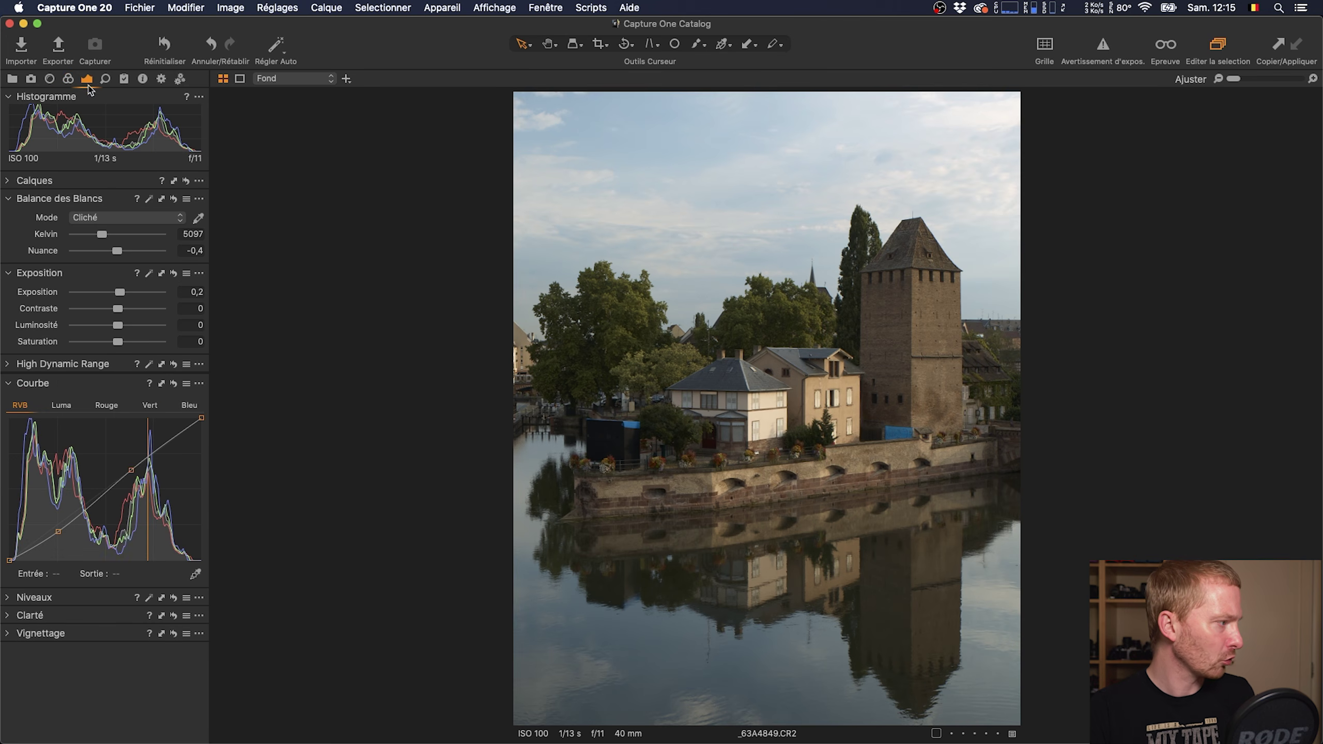
pyautogui.moveTo(118, 326); pyautogui.dragTo(130, 327)
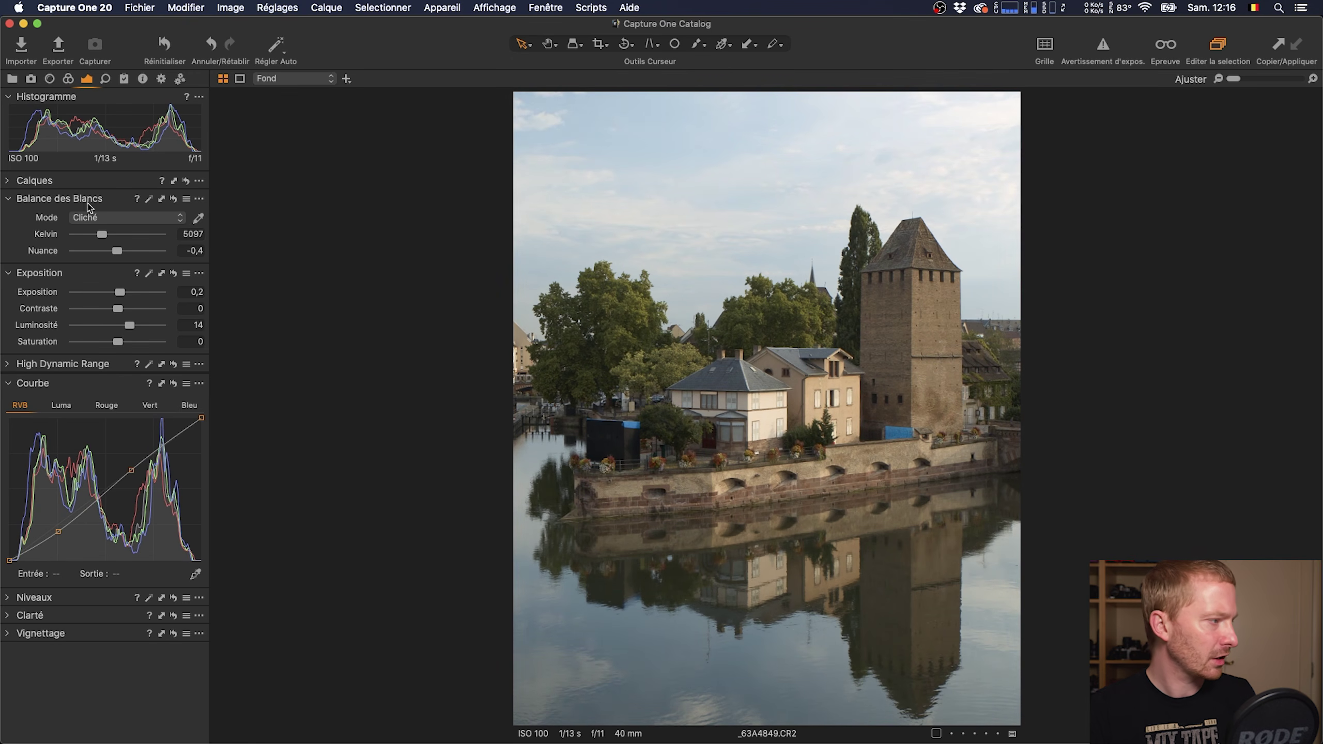
pyautogui.click(9, 615)
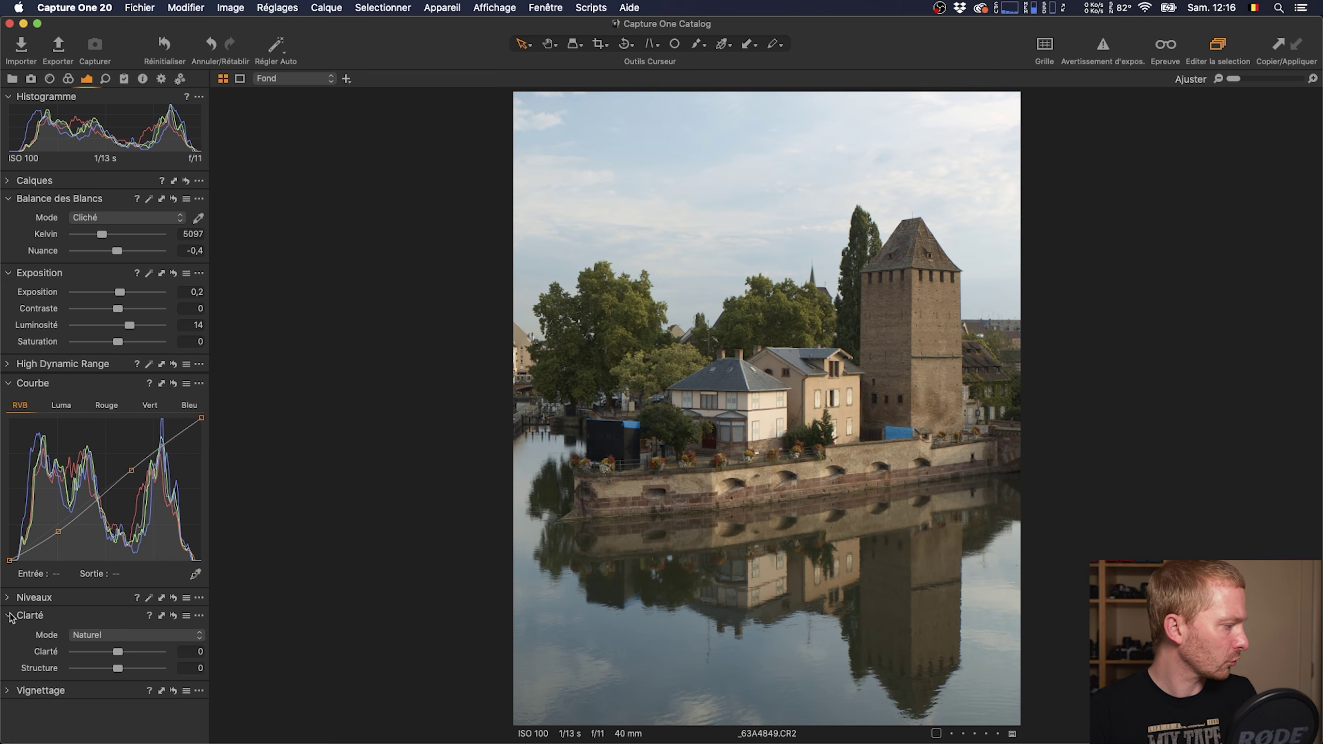
pyautogui.moveTo(120, 653); pyautogui.dragTo(128, 653)
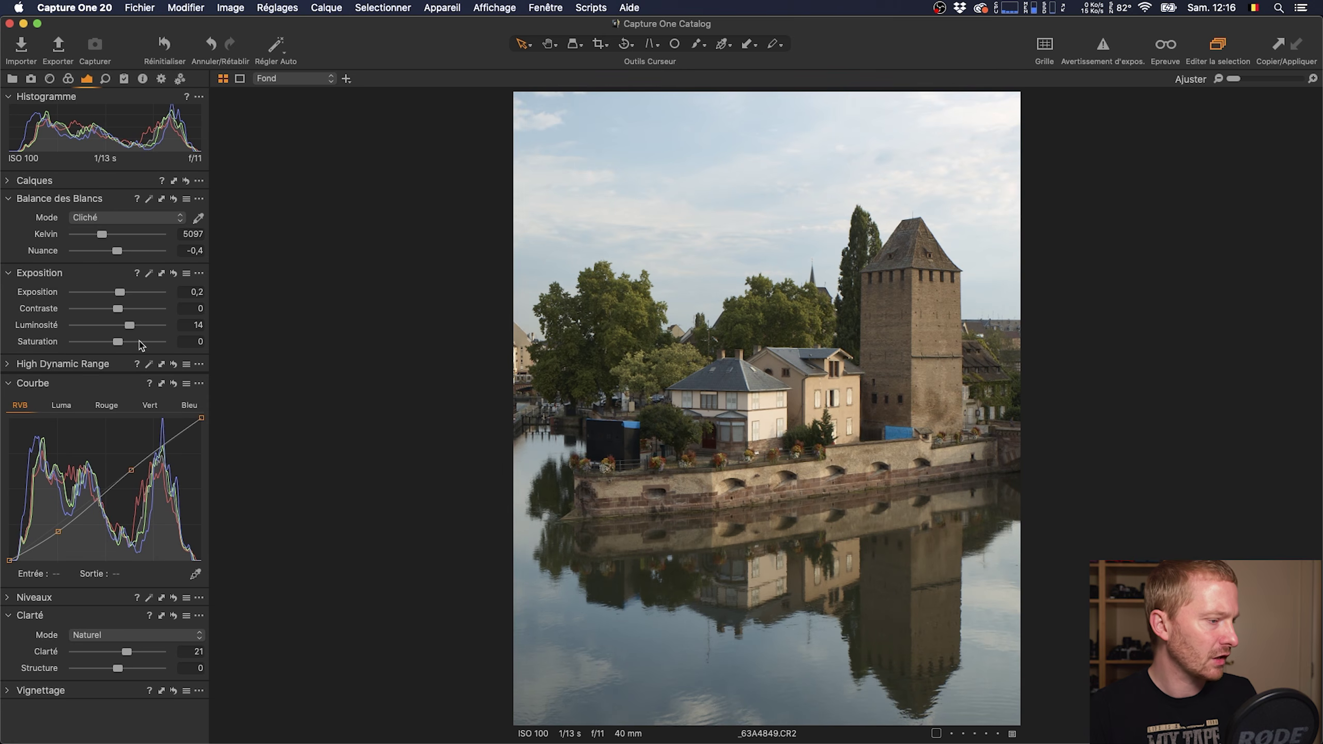
pyautogui.moveTo(120, 348); pyautogui.dragTo(126, 348)
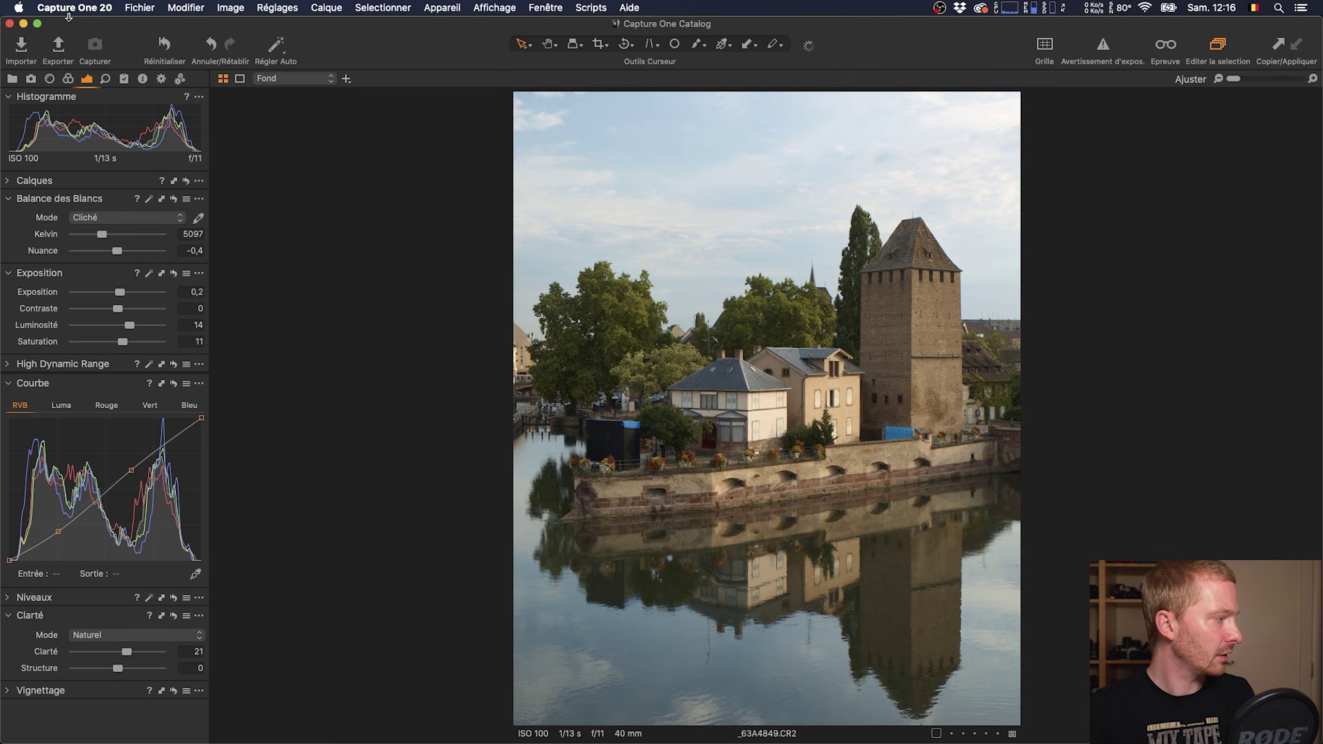
# Move the RVB curve's white point slightly inward, comparing the river photo with its default rendering before and after the change.
pyautogui.click(168, 50)
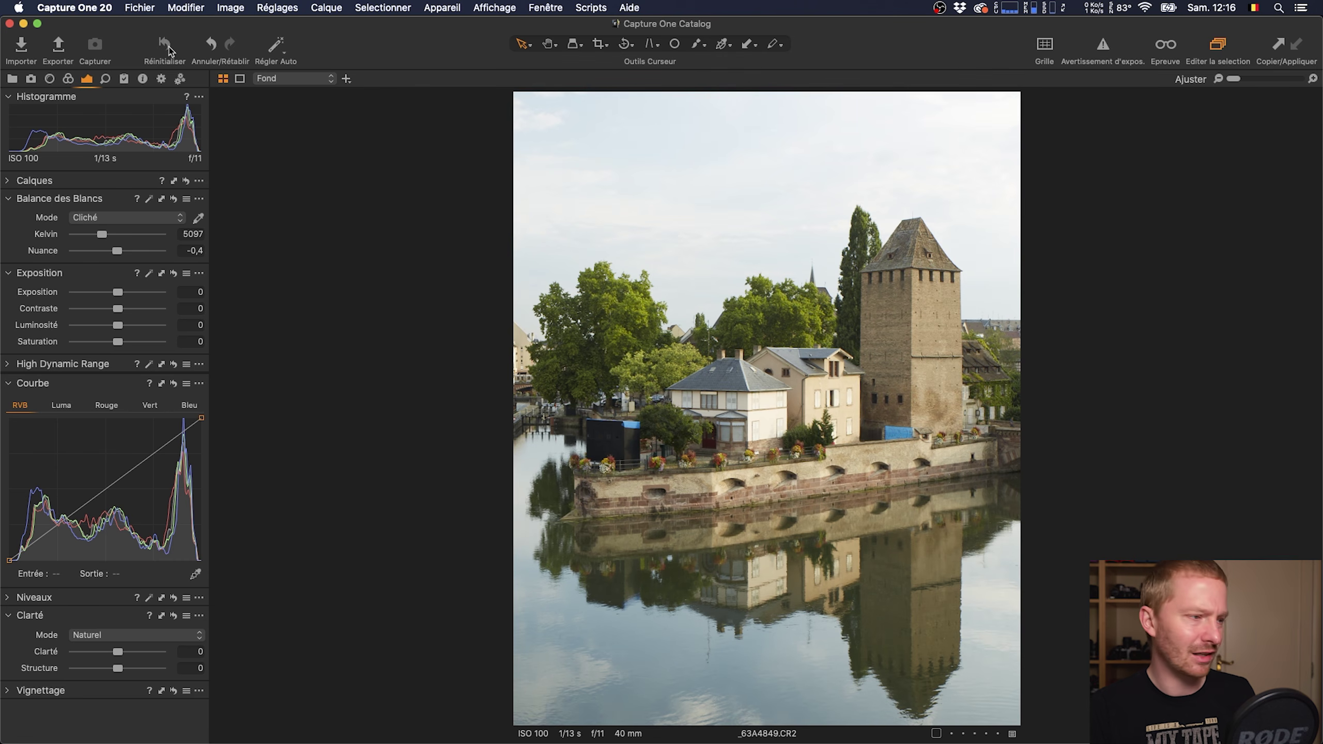
pyautogui.press('super+z')
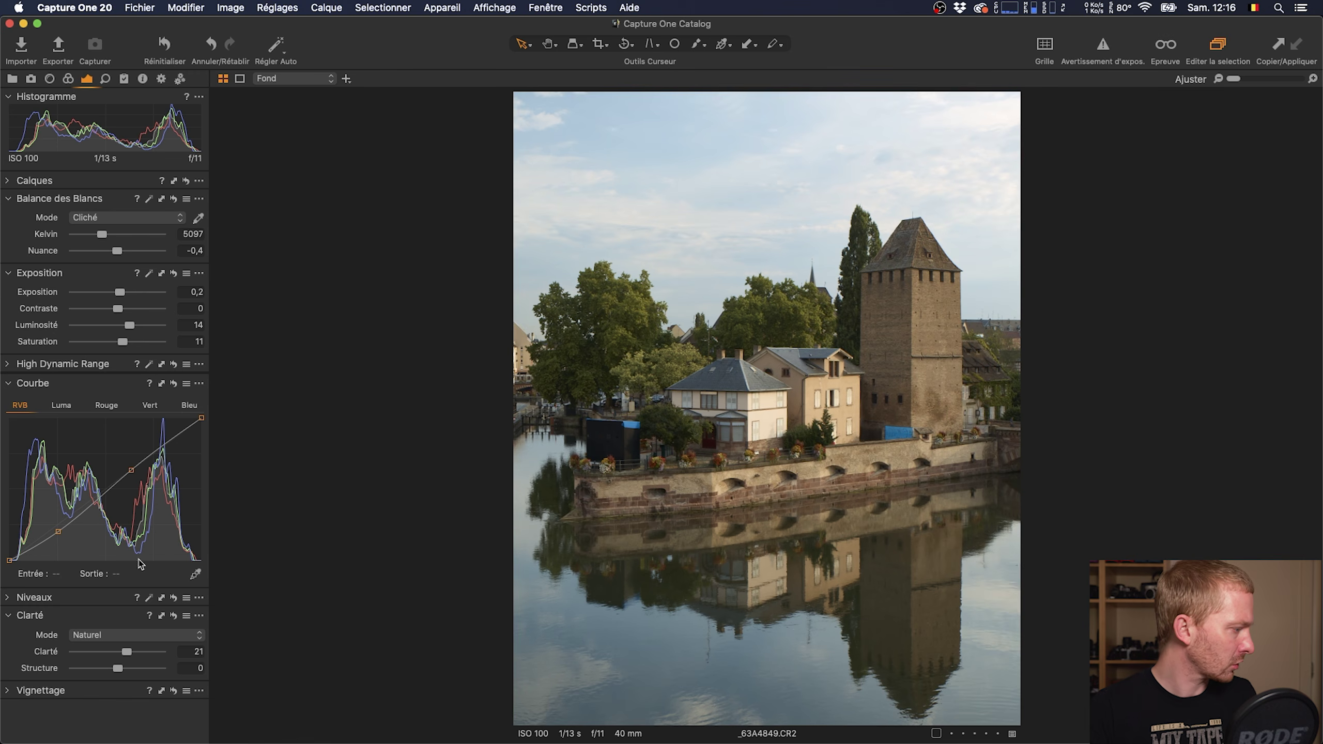
pyautogui.moveTo(202, 420); pyautogui.dragTo(196, 417)
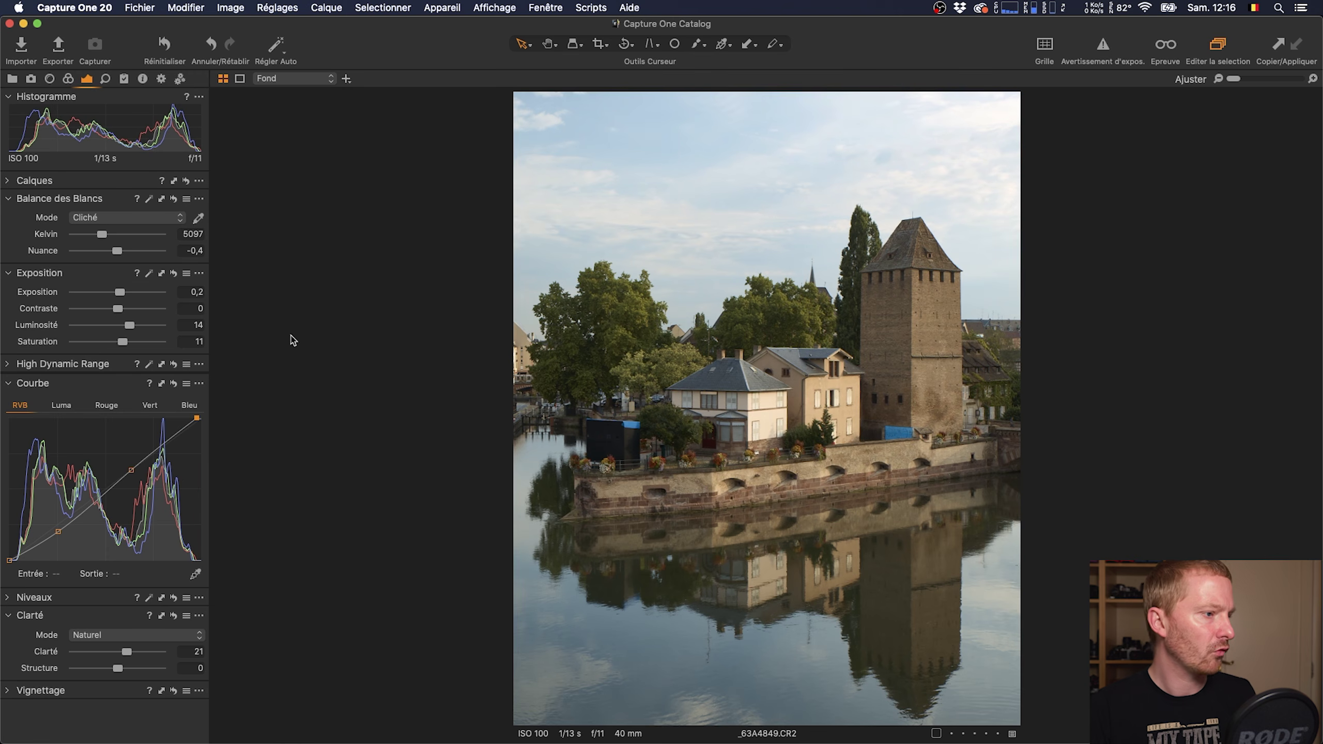
pyautogui.keyDown('alt'); pyautogui.click(164, 47); pyautogui.keyUp('alt')
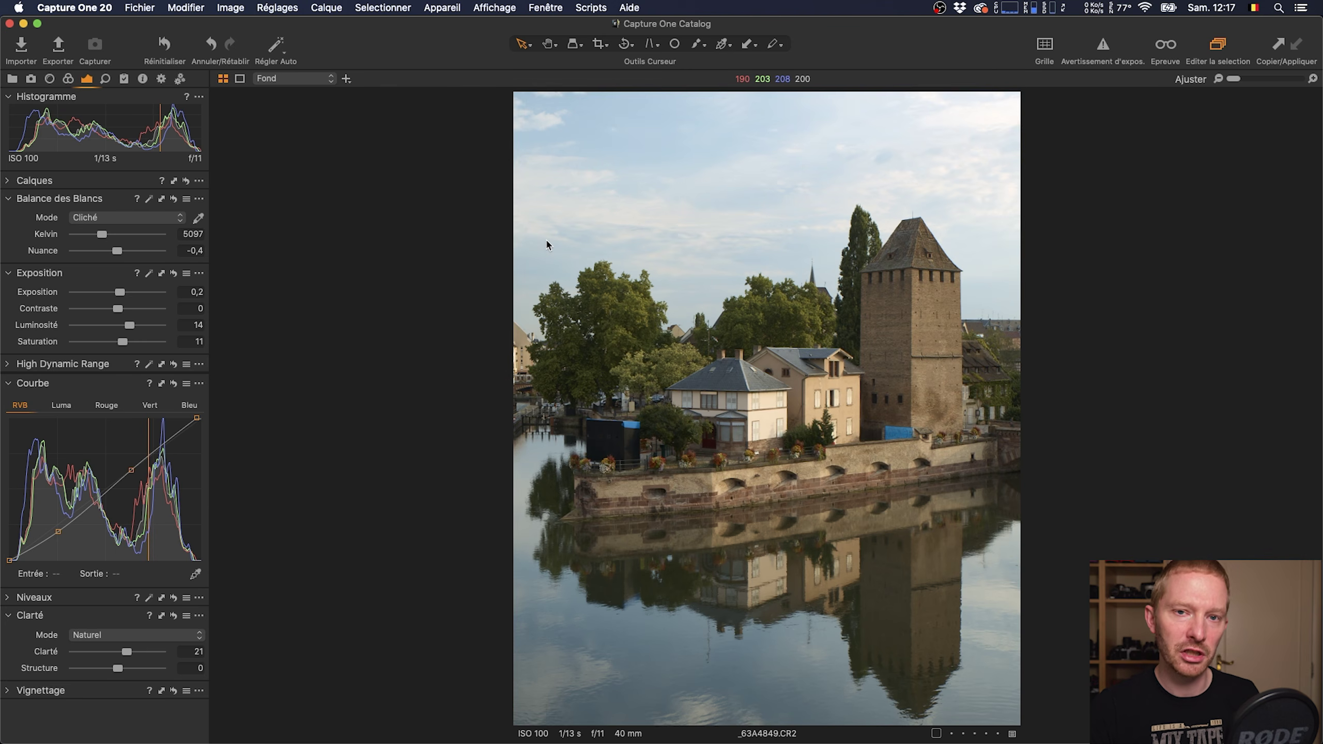
# Open the fountain photo 20190729_Bordeaux2019_DSC2230.dng and set its ICC profile to No color correction and its base curve to Réponse linéaire.
pyautogui.press('Right')
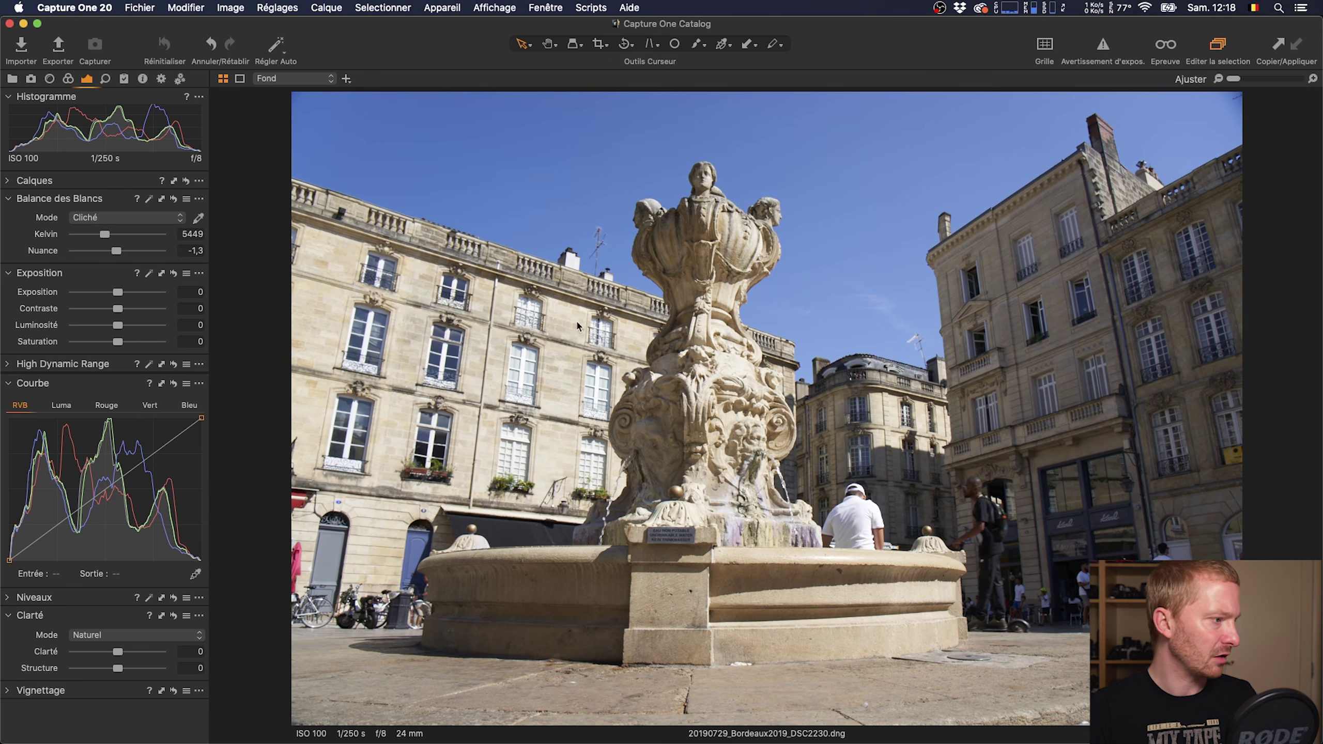
pyautogui.click(67, 79)
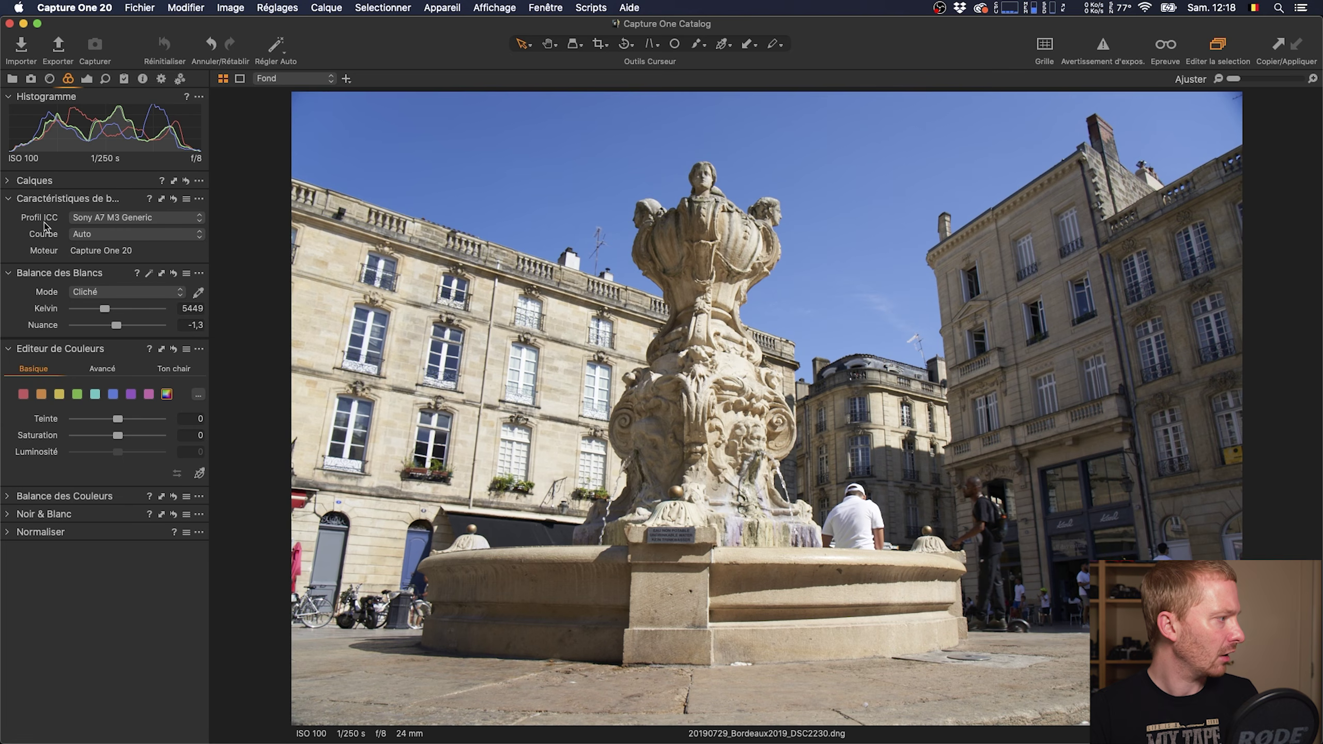
pyautogui.click(110, 219)
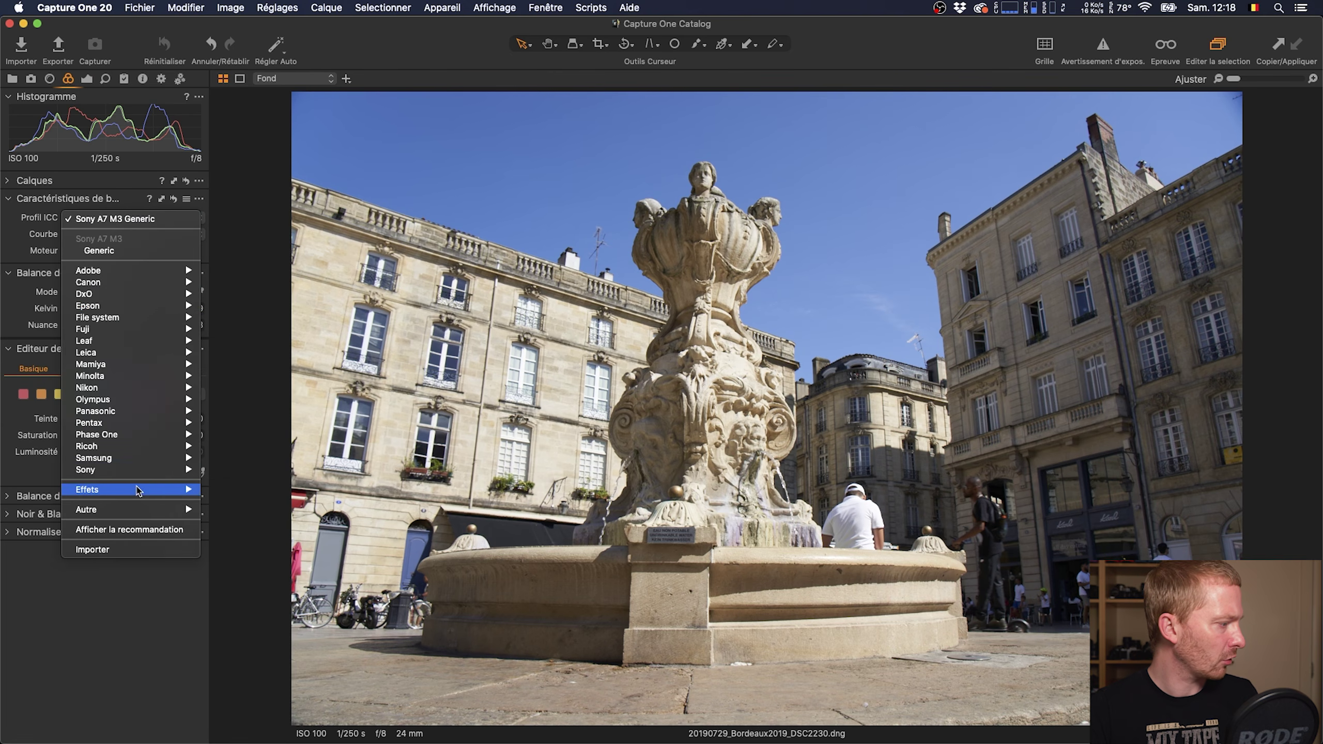
pyautogui.moveTo(141, 490)
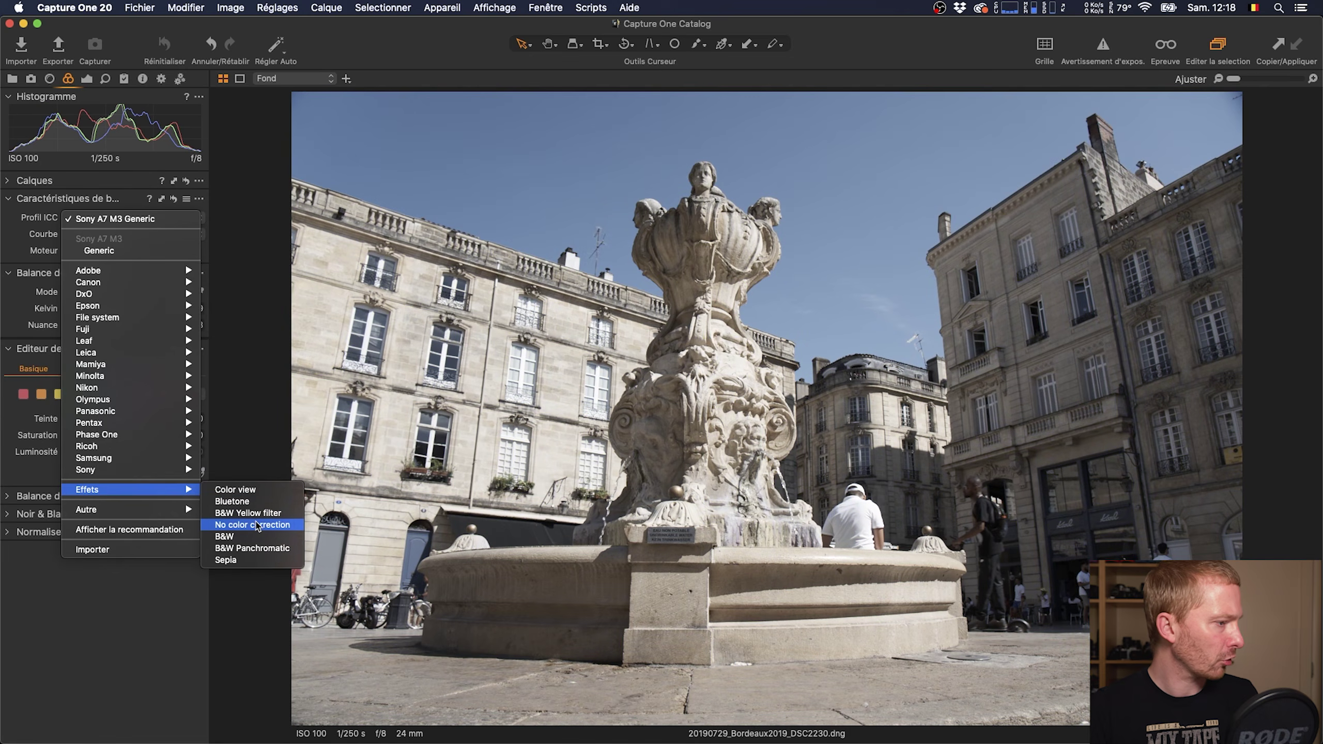
pyautogui.click(257, 525)
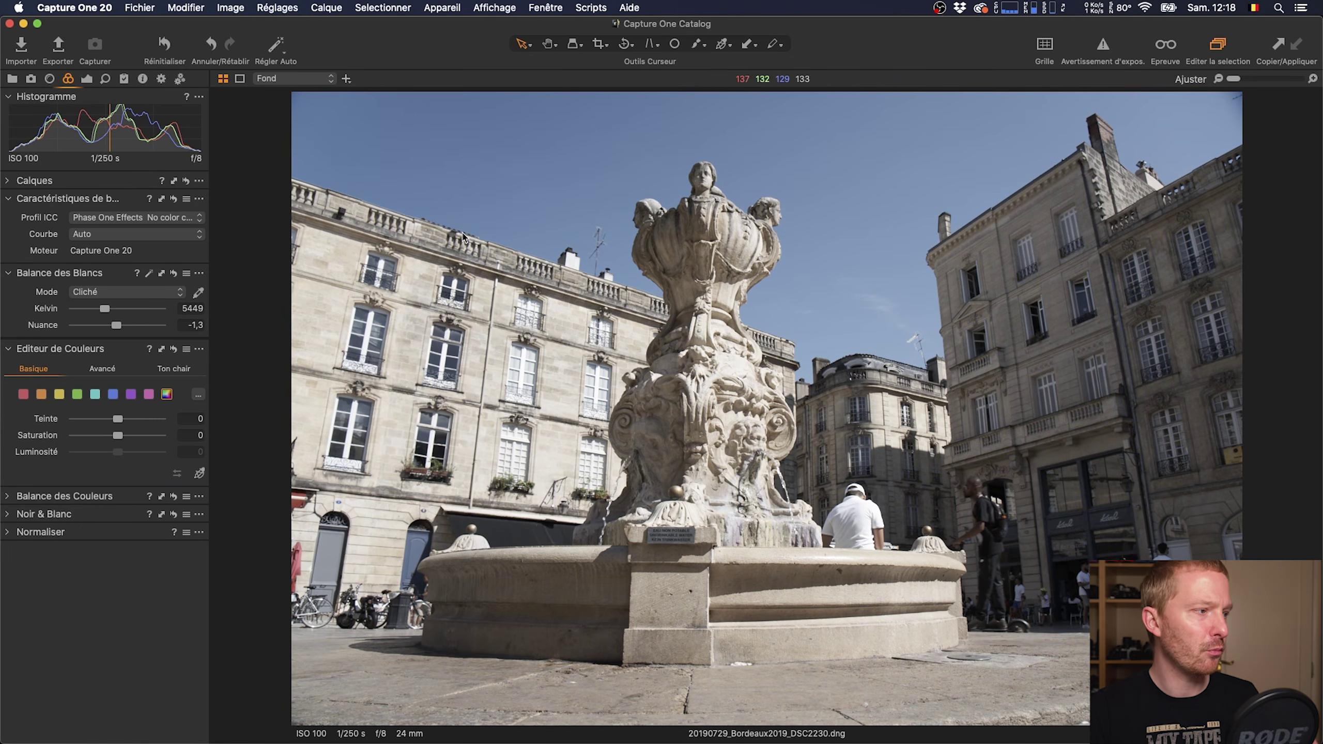
pyautogui.click(123, 236)
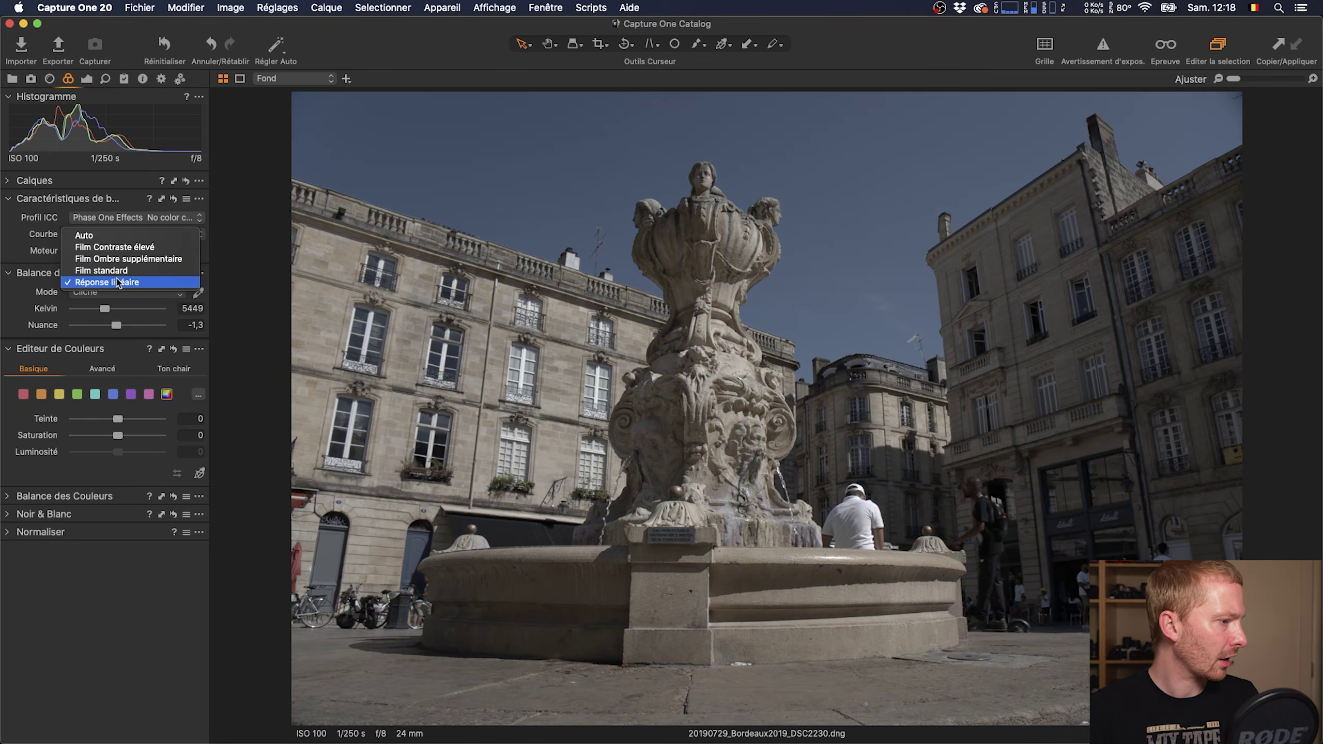
pyautogui.click(119, 283)
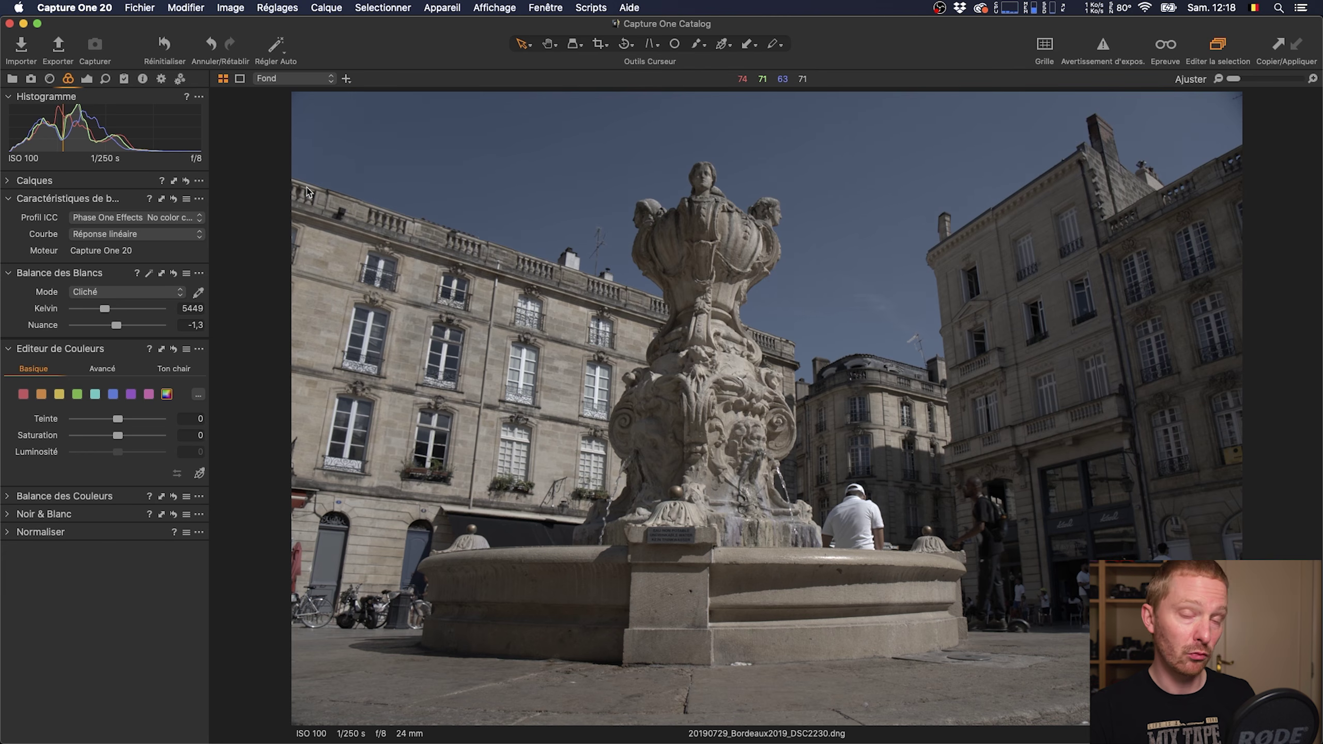
# Raise the fountain photo's Exposition to 0,75 and its Contraste to 5.
pyautogui.click(88, 79)
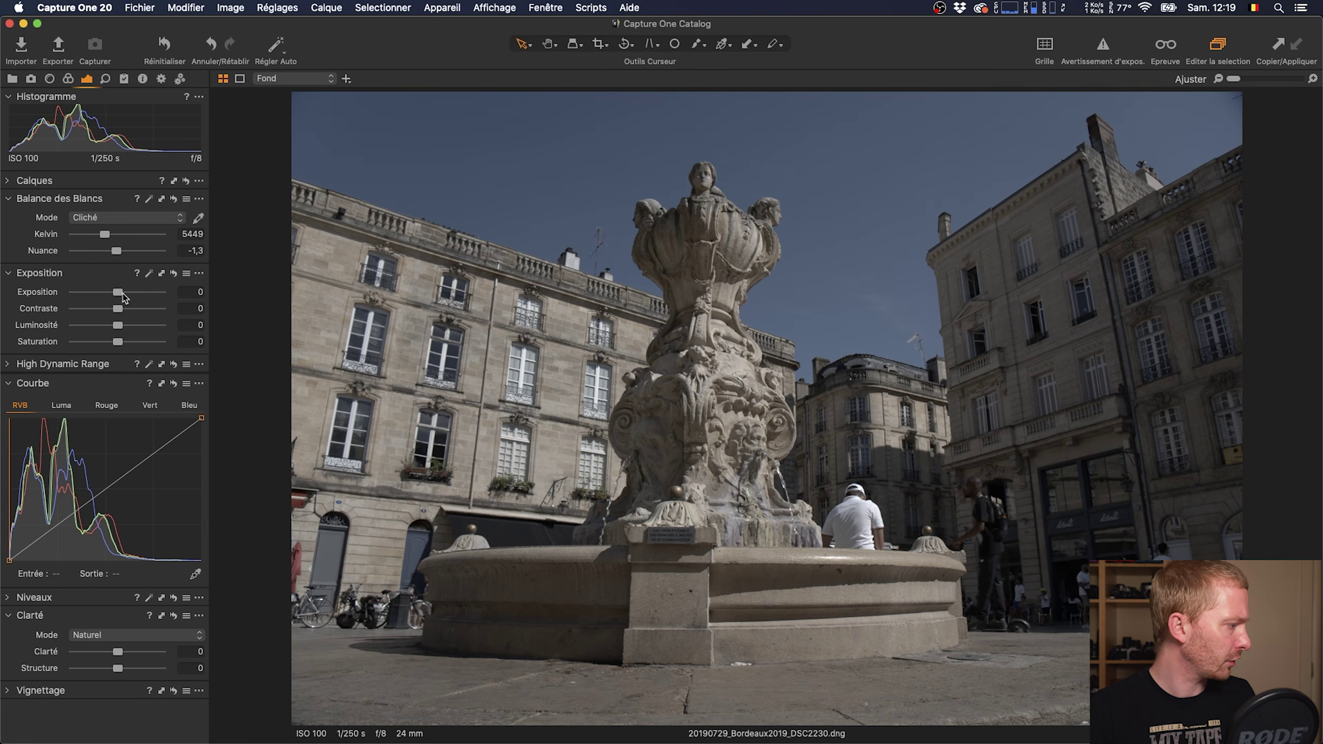
pyautogui.moveTo(118, 296); pyautogui.dragTo(127, 296)
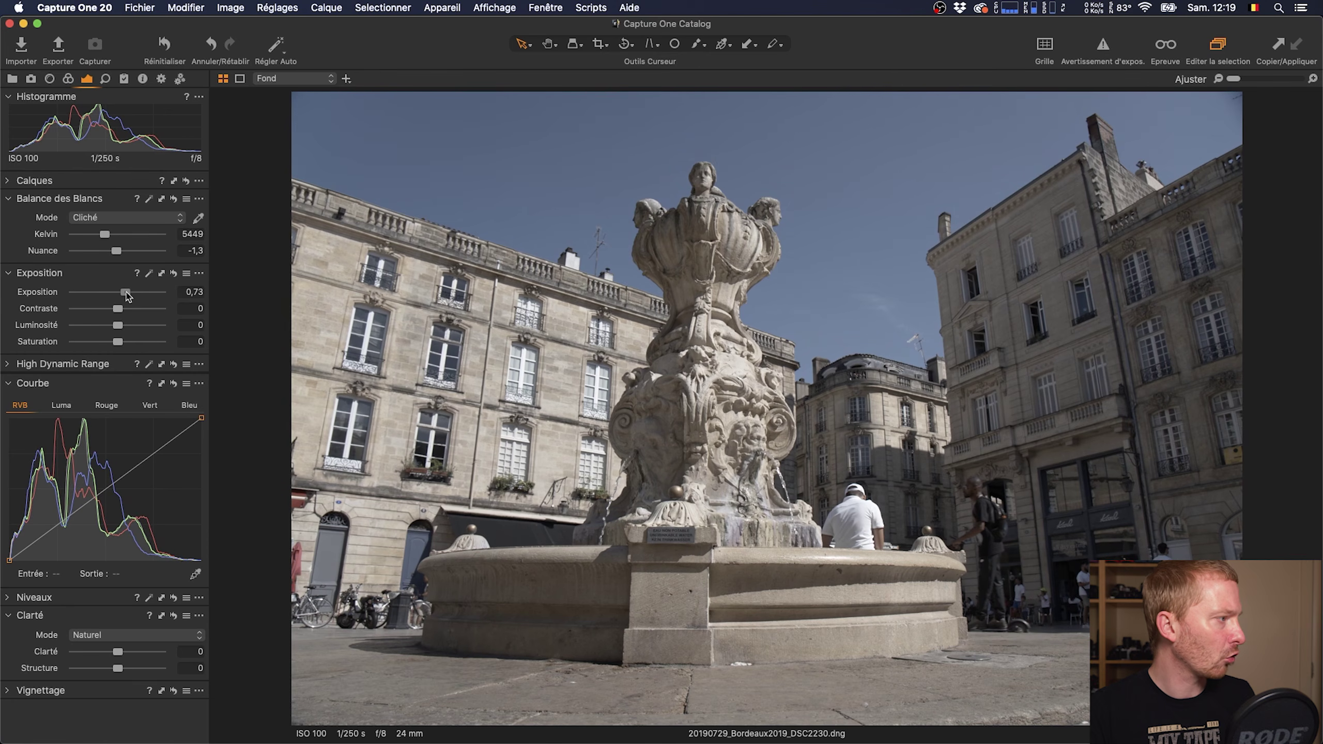
pyautogui.moveTo(128, 296); pyautogui.dragTo(129, 296)
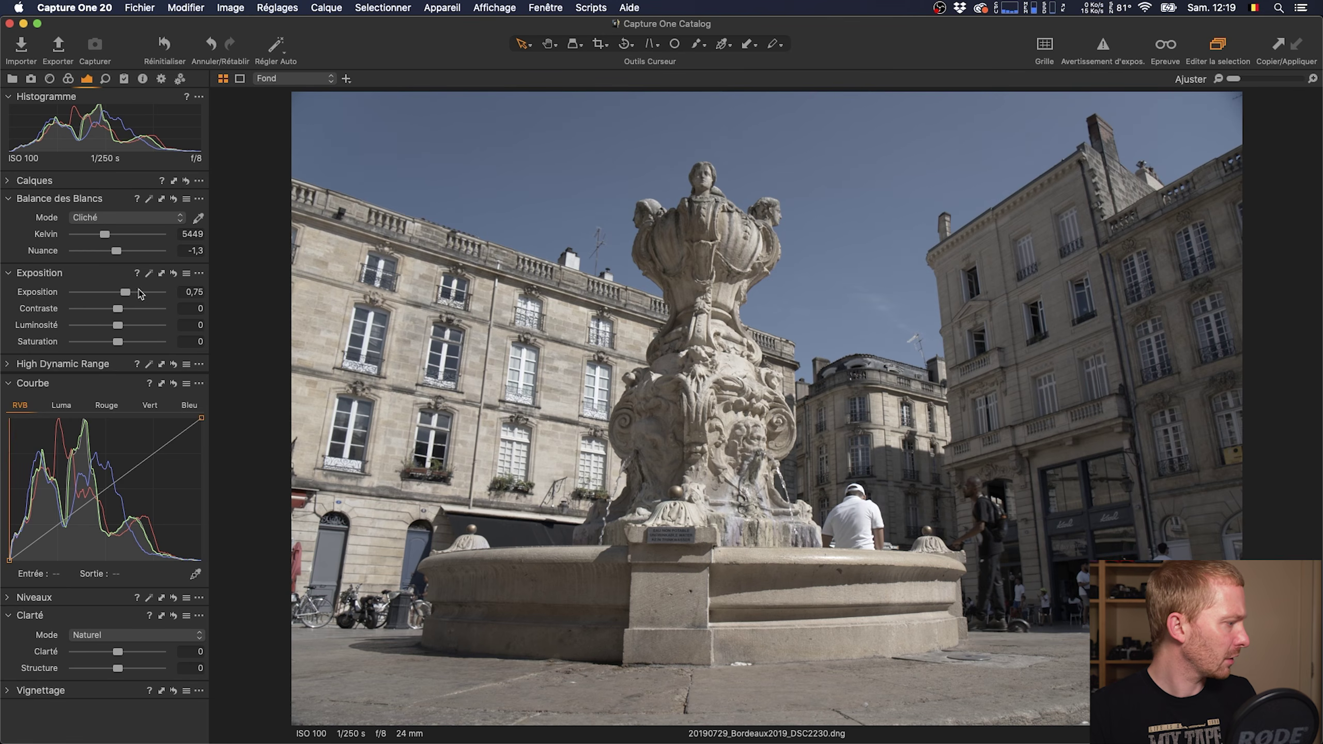
pyautogui.moveTo(119, 310); pyautogui.dragTo(120, 312)
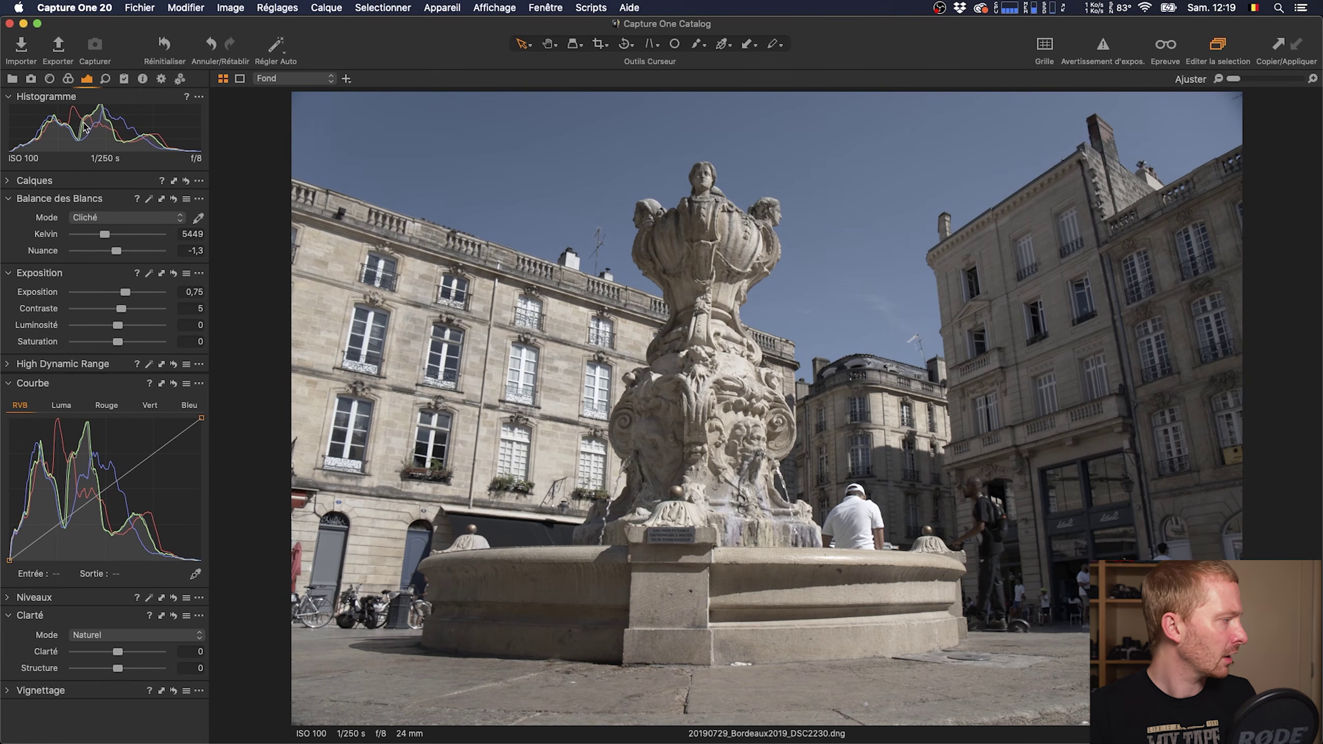
# Set the fountain photo's overall saturation in the basic colour editor to 41,2.
pyautogui.click(68, 79)
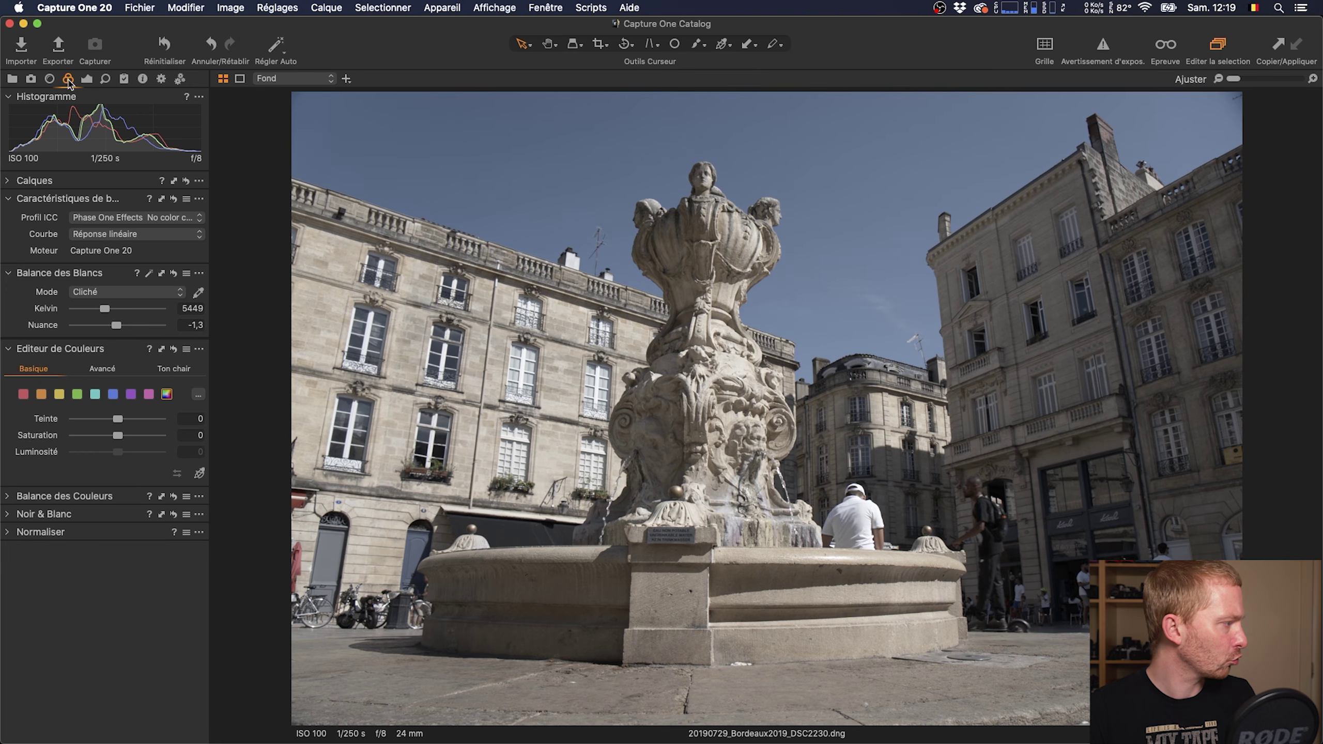
pyautogui.moveTo(120, 440); pyautogui.dragTo(138, 440)
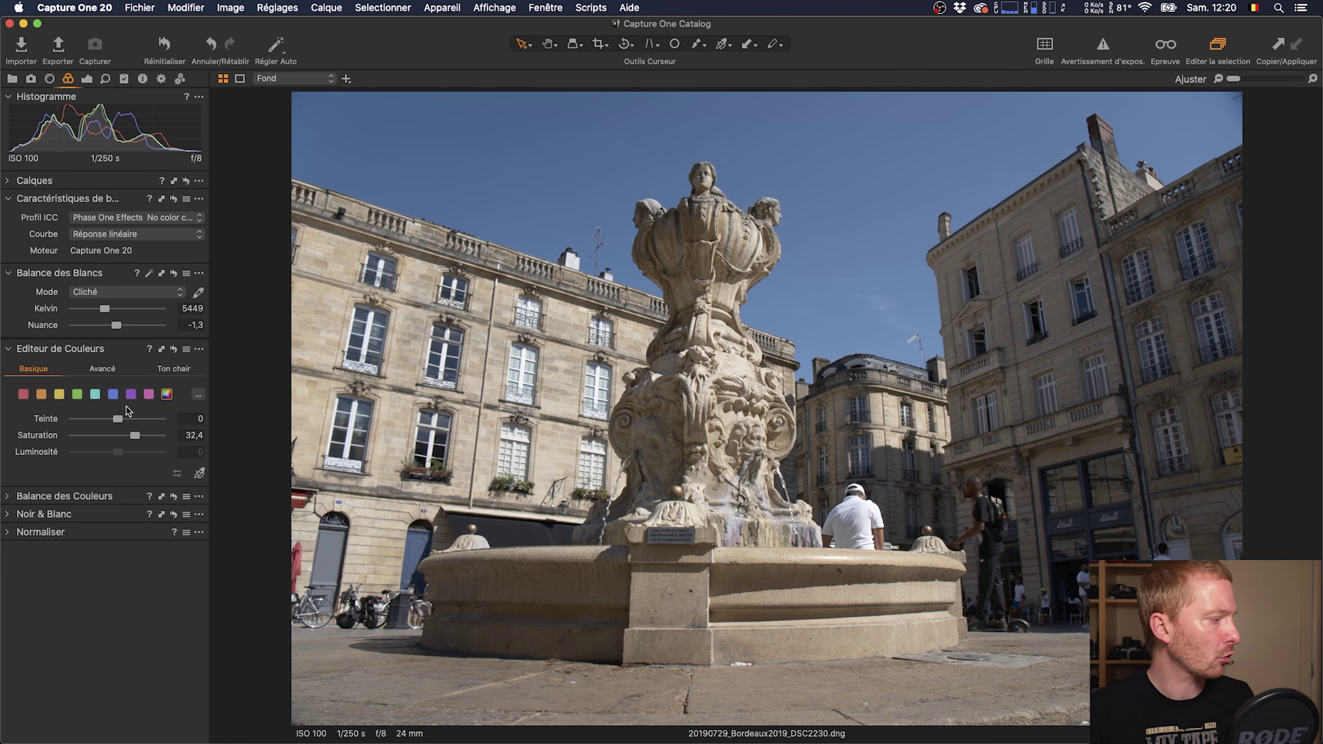
pyautogui.moveTo(136, 437); pyautogui.dragTo(146, 441)
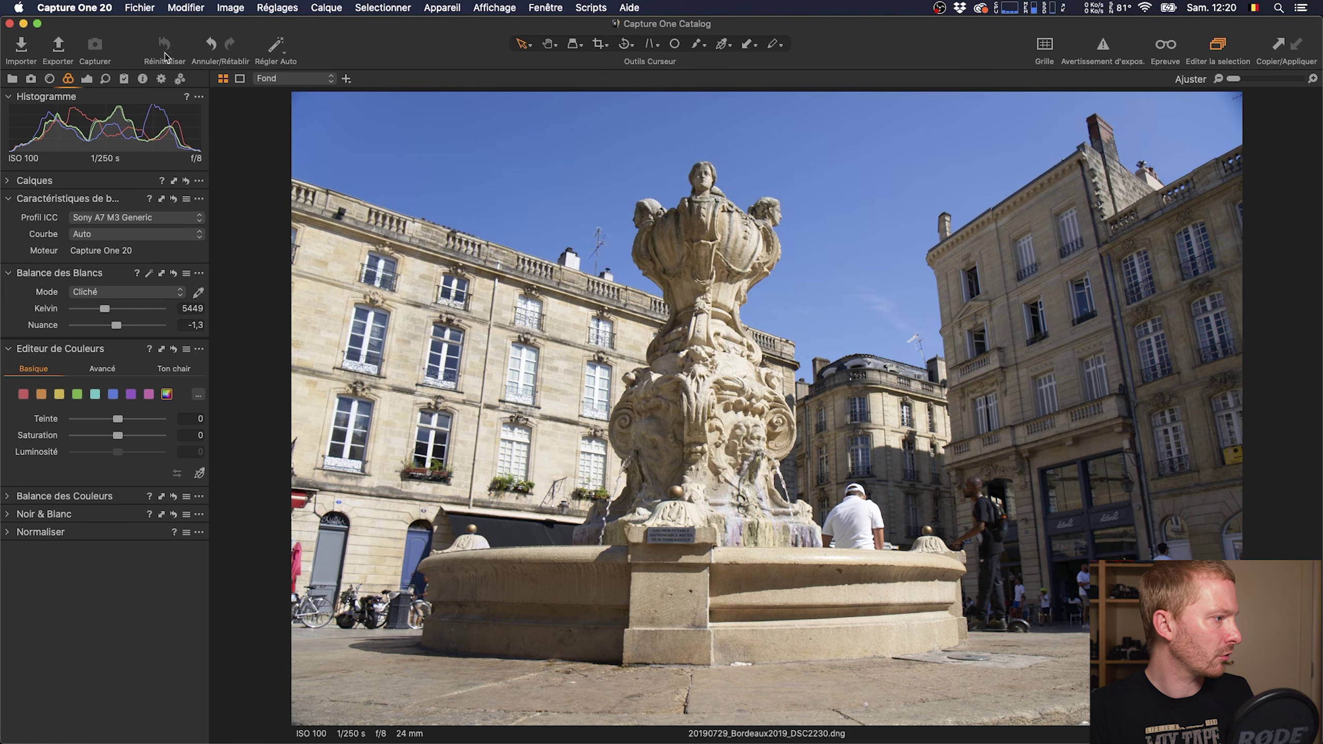
# Compare the edited fountain photo repeatedly with its default rendering, restoring the edits each time.
pyautogui.click(165, 46)
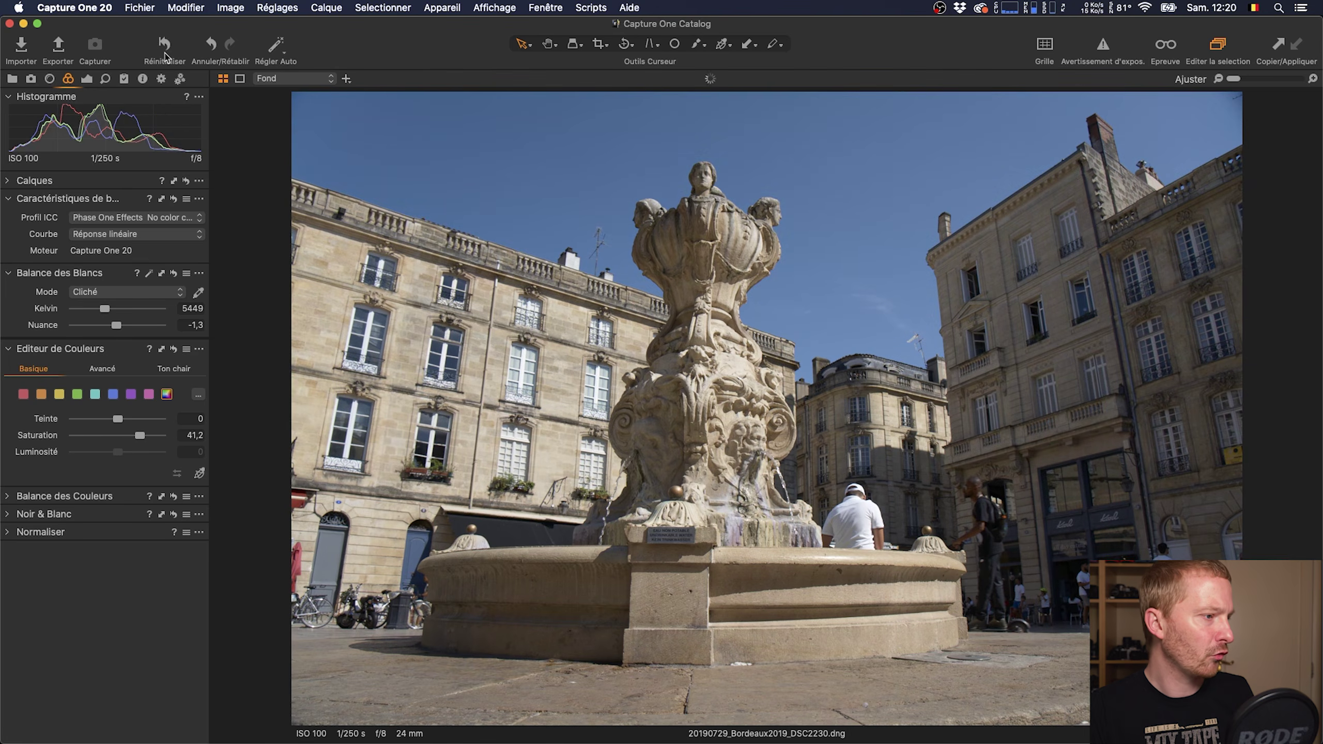
pyautogui.click(164, 46)
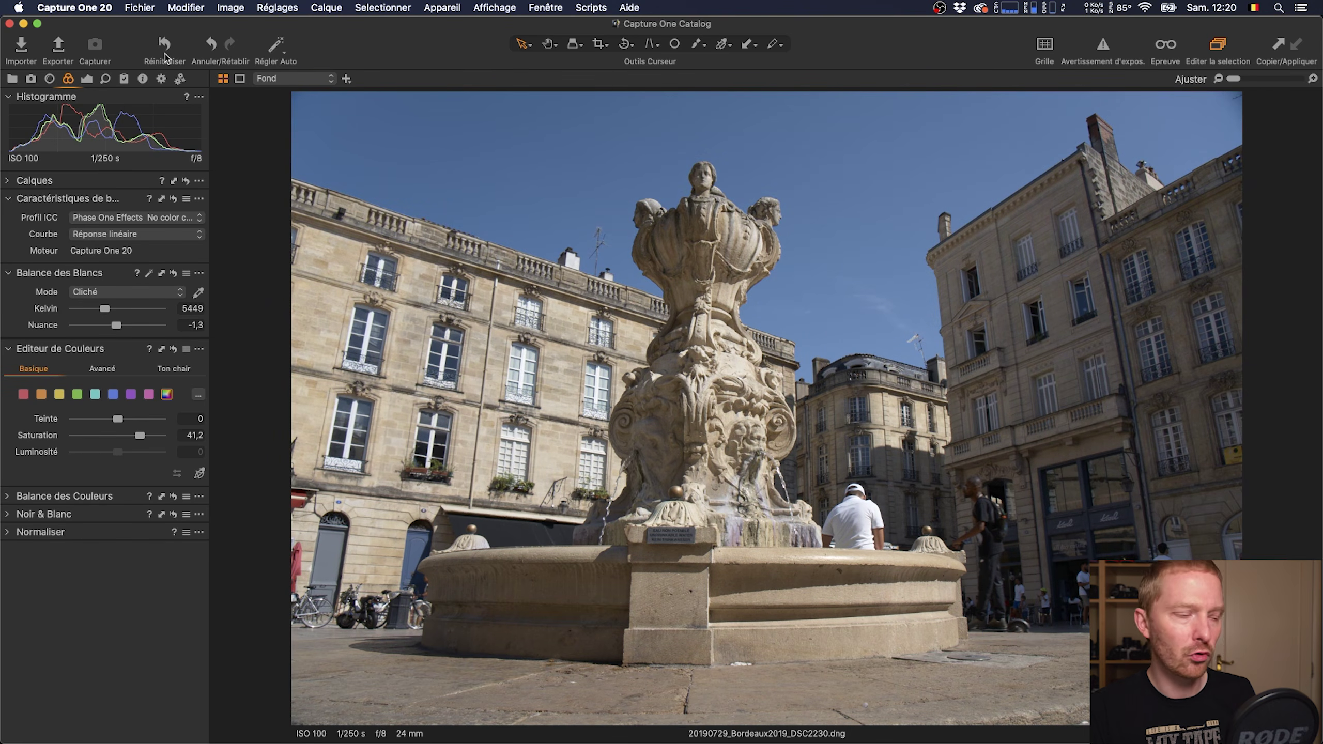
pyautogui.click(165, 54)
pyautogui.click(165, 55)
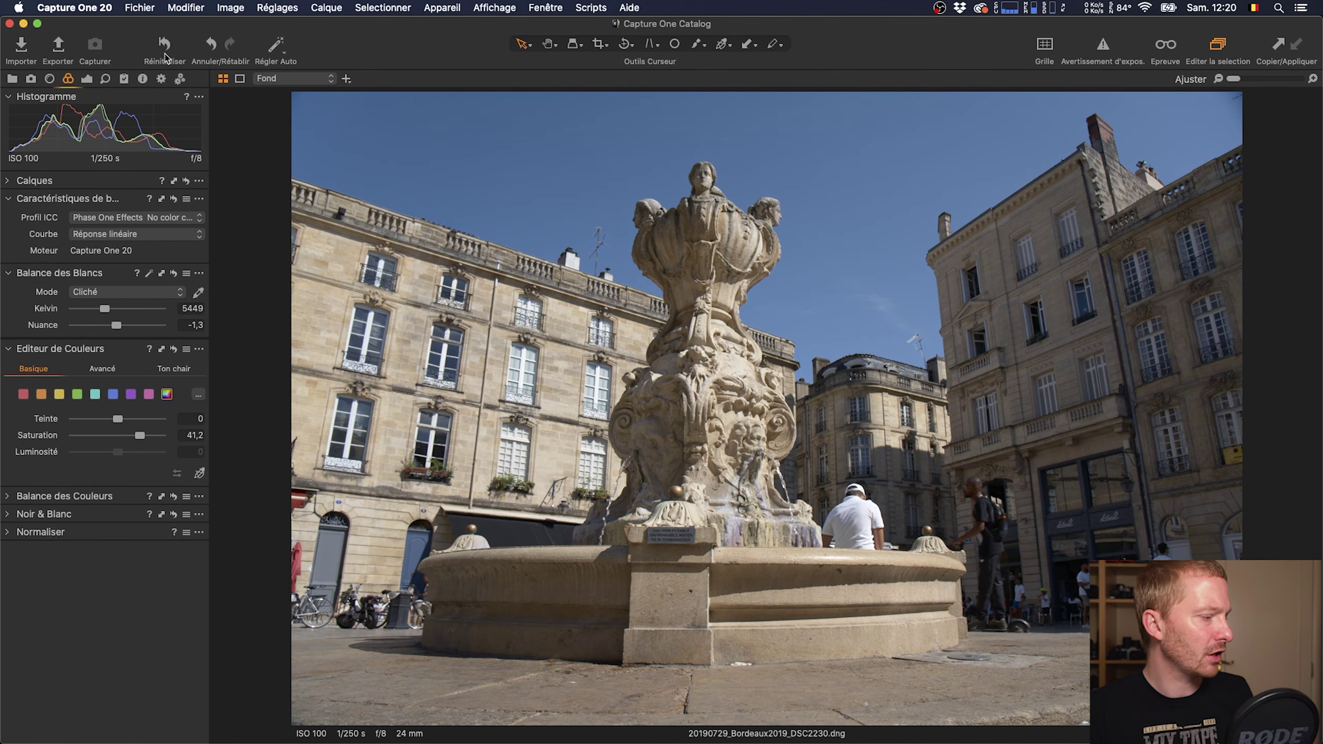
pyautogui.click(164, 55)
pyautogui.click(165, 55)
pyautogui.click(164, 55)
pyautogui.click(164, 55)
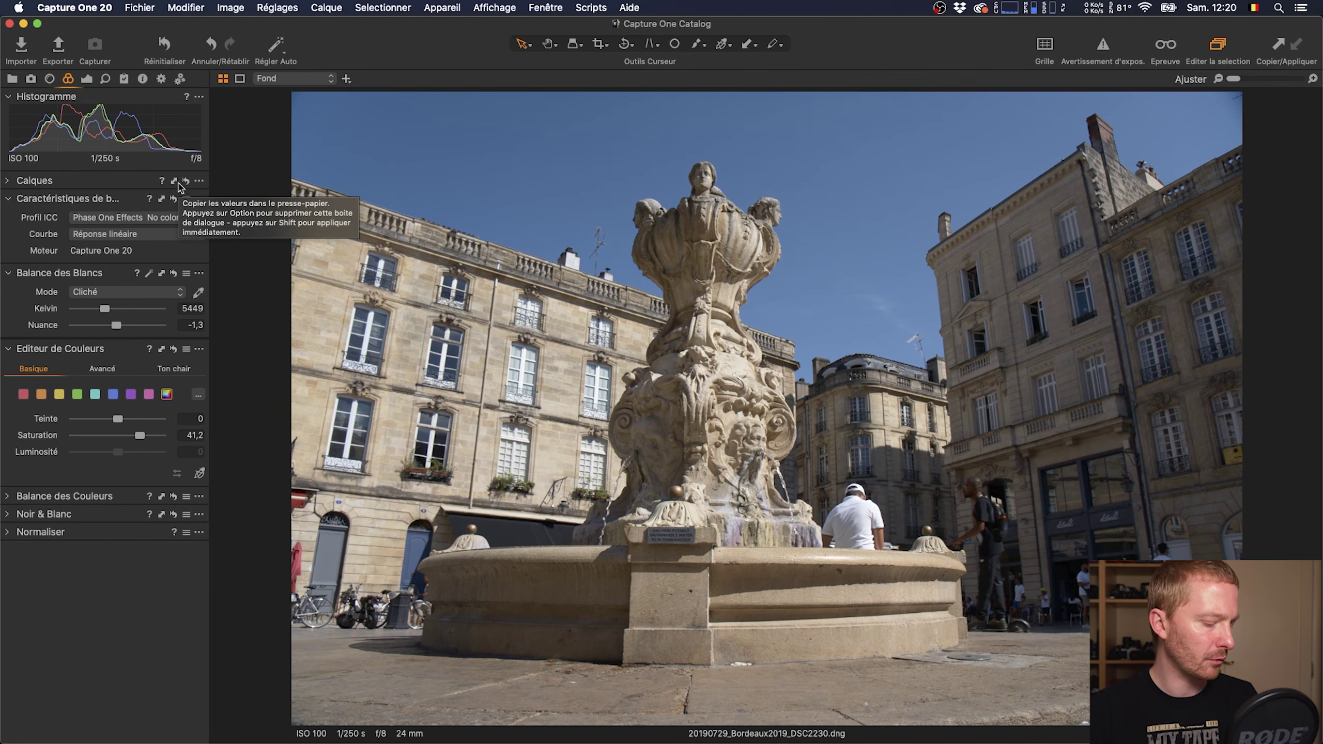
# Open the tram photo IMG_6766.CR2 and set its base curve to Réponse linéaire.
pyautogui.press('super+Right')
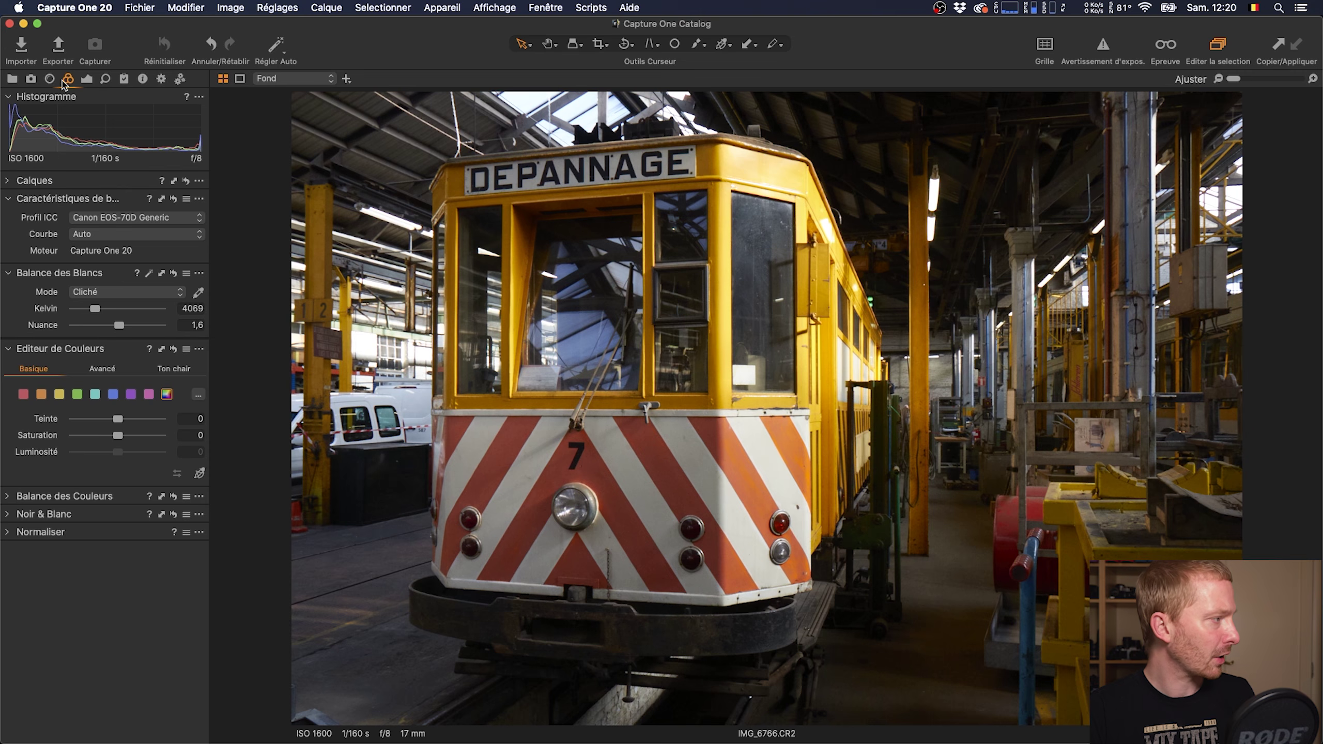
pyautogui.click(135, 236)
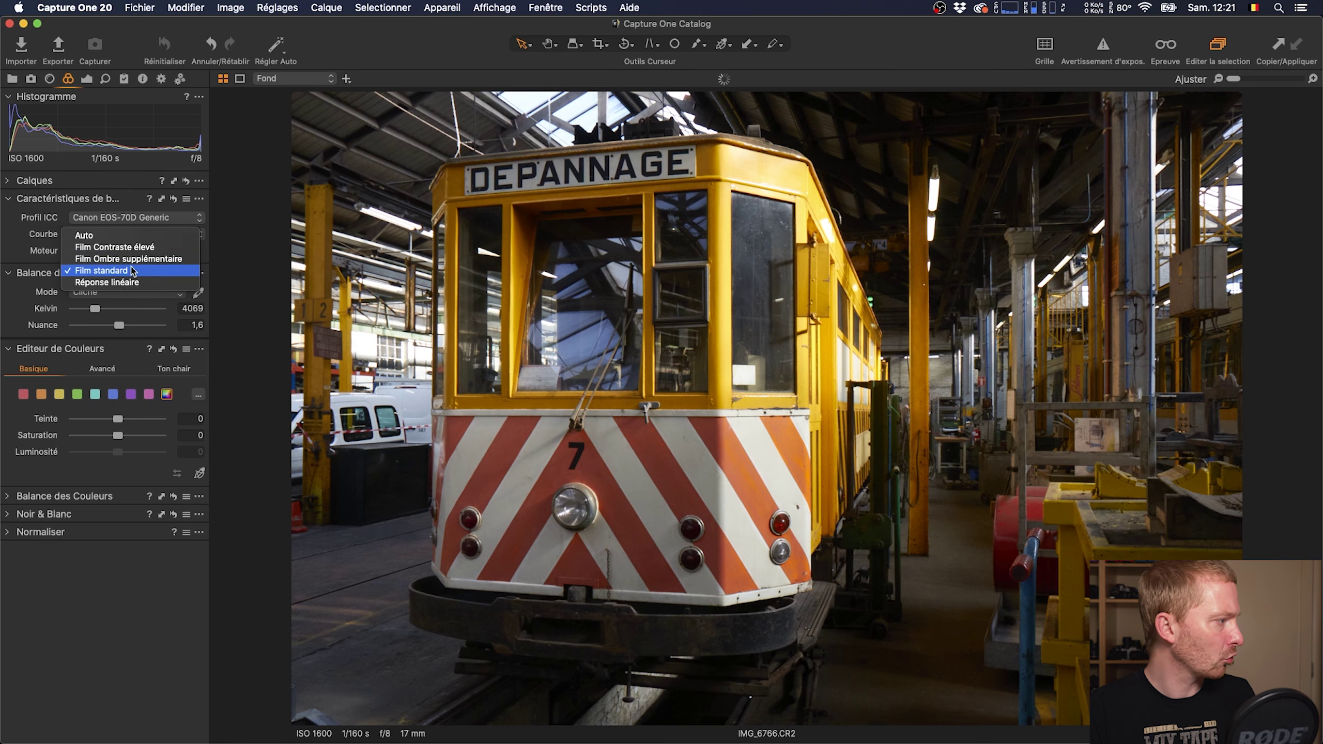
pyautogui.click(130, 282)
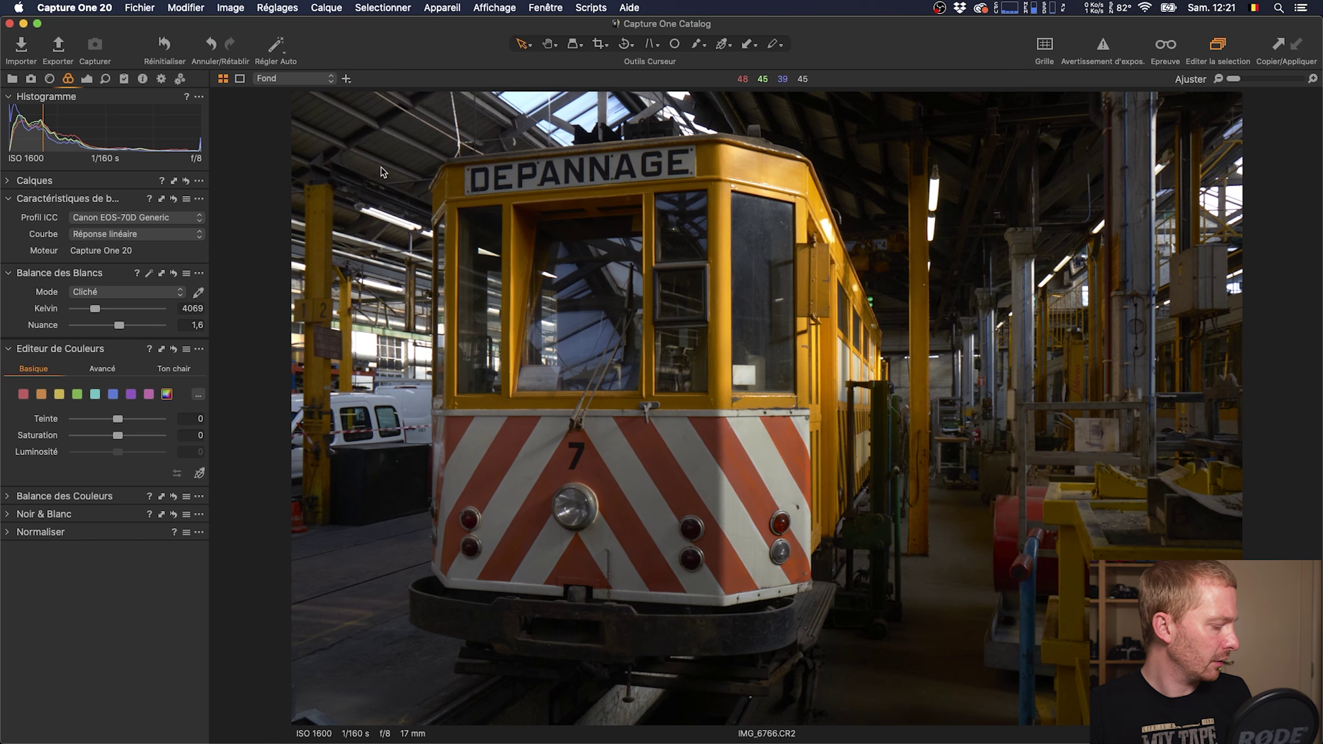
# Compare the tram photo's linear response with its default rendering several times, restoring the linear curve each time.
pyautogui.click(164, 47)
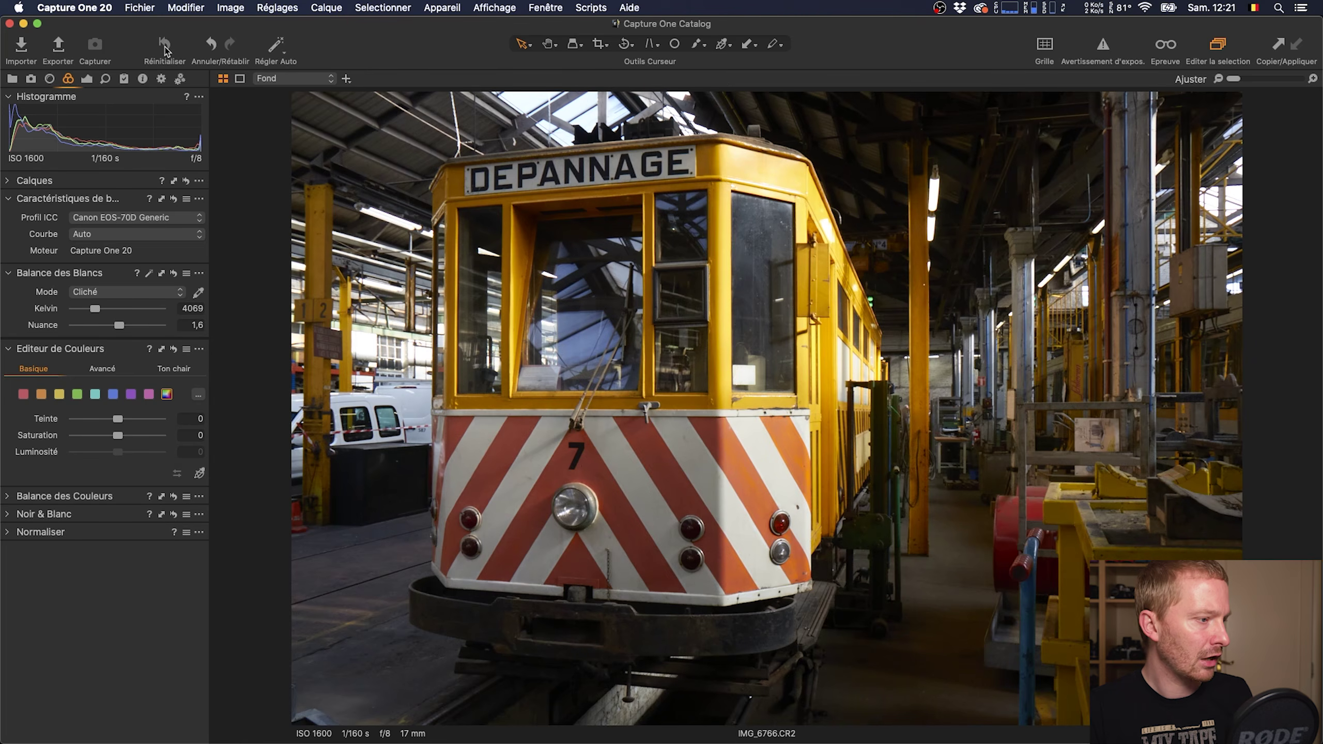
pyautogui.press('super+z')
pyautogui.click(165, 47)
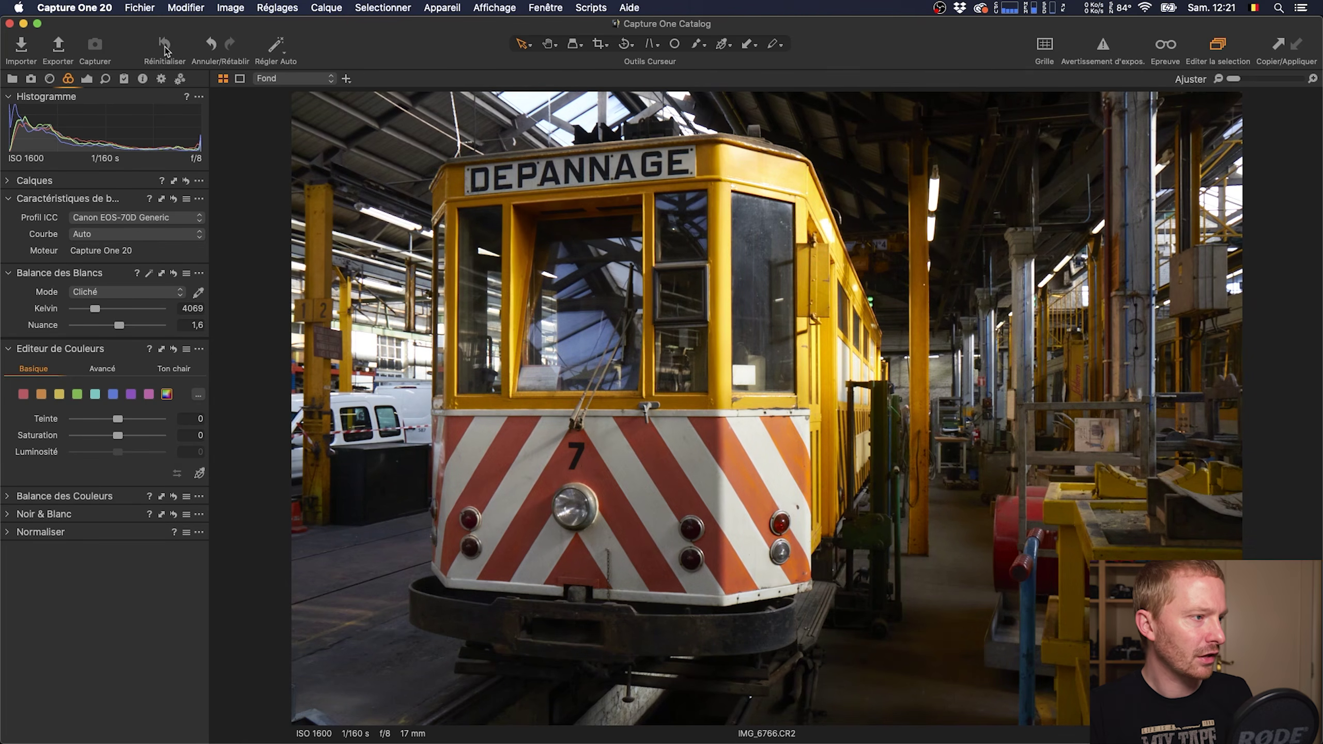
pyautogui.press('super+z')
pyautogui.click(164, 49)
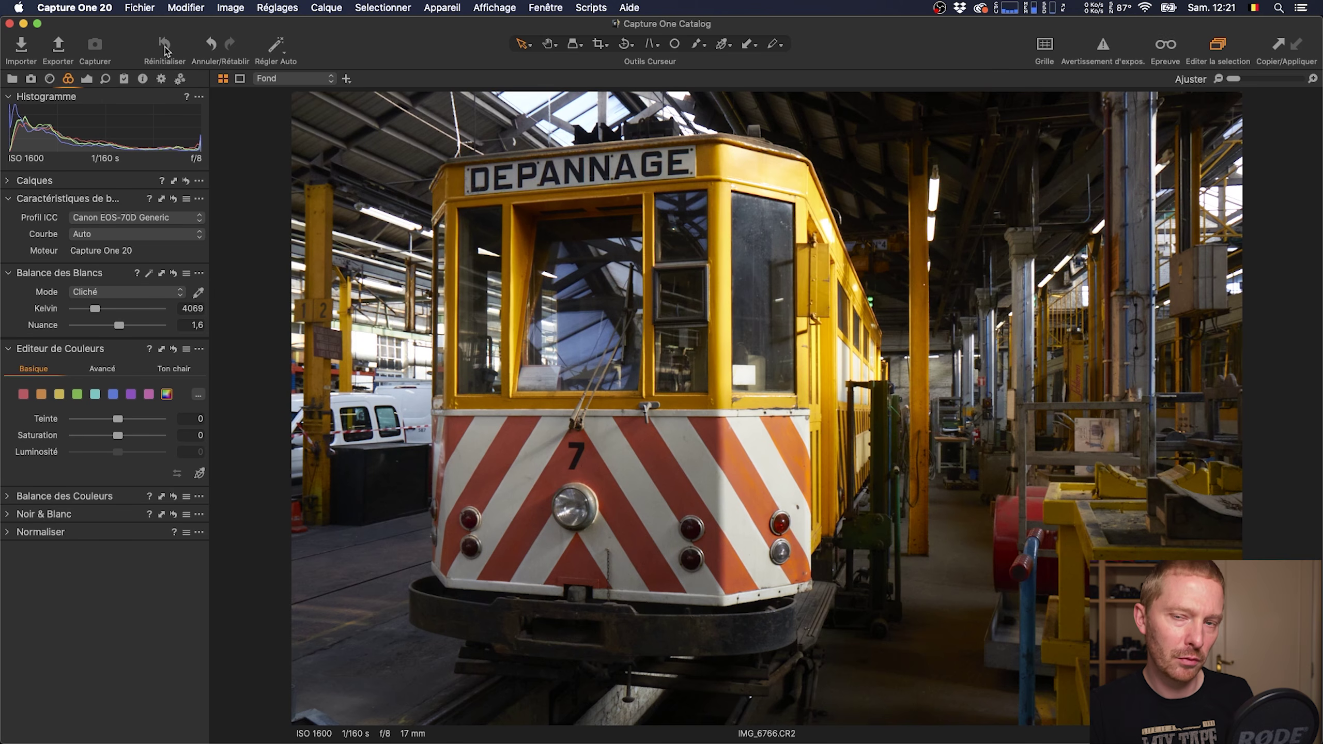
pyautogui.press('super+z')
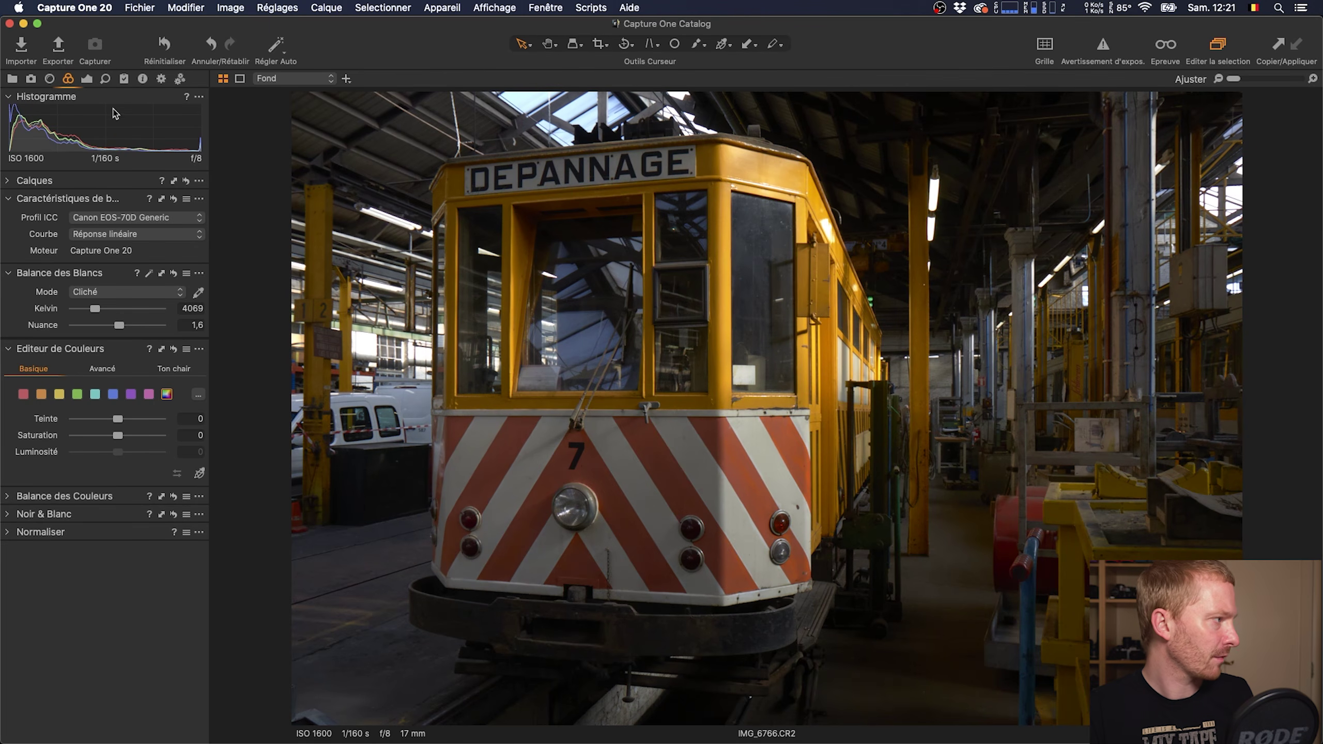
# Expand the ICC profile choices to all profiles and assign the No color correction effect profile to the tram photo.
pyautogui.click(154, 221)
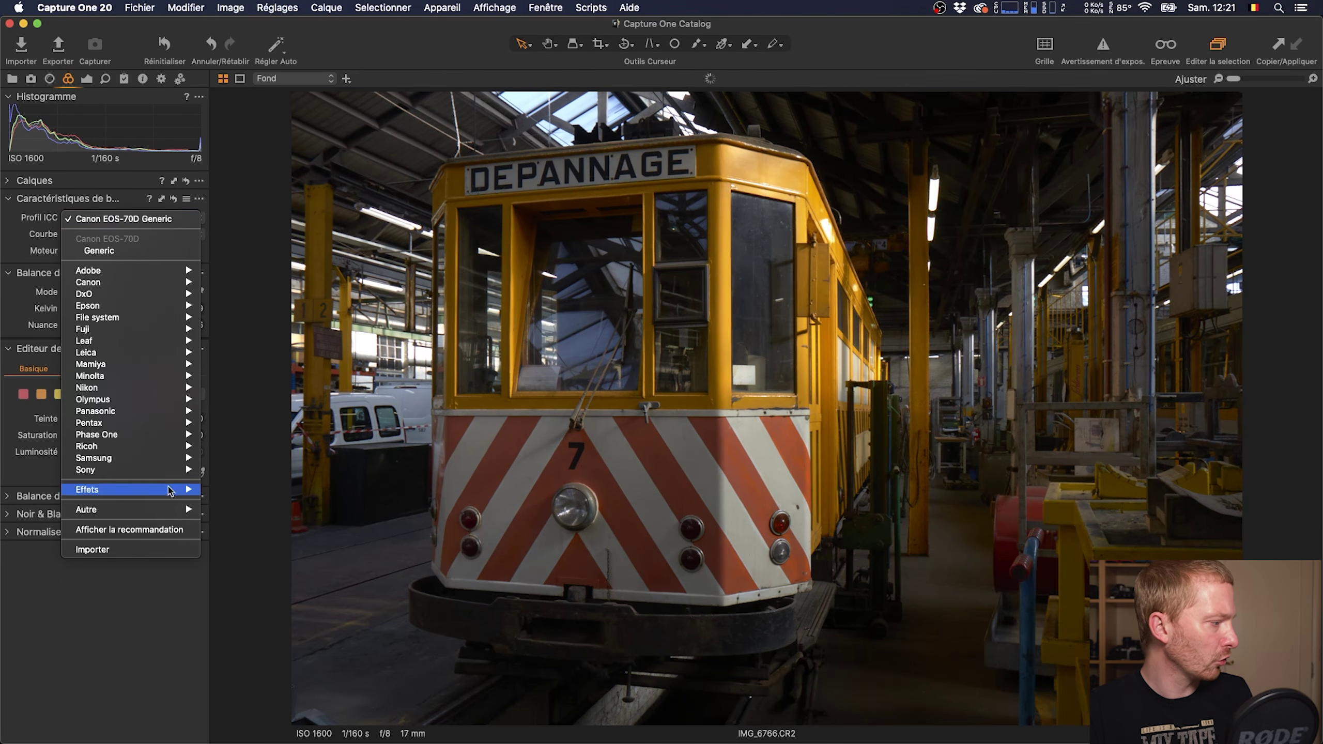
pyautogui.click(164, 530)
pyautogui.click(156, 219)
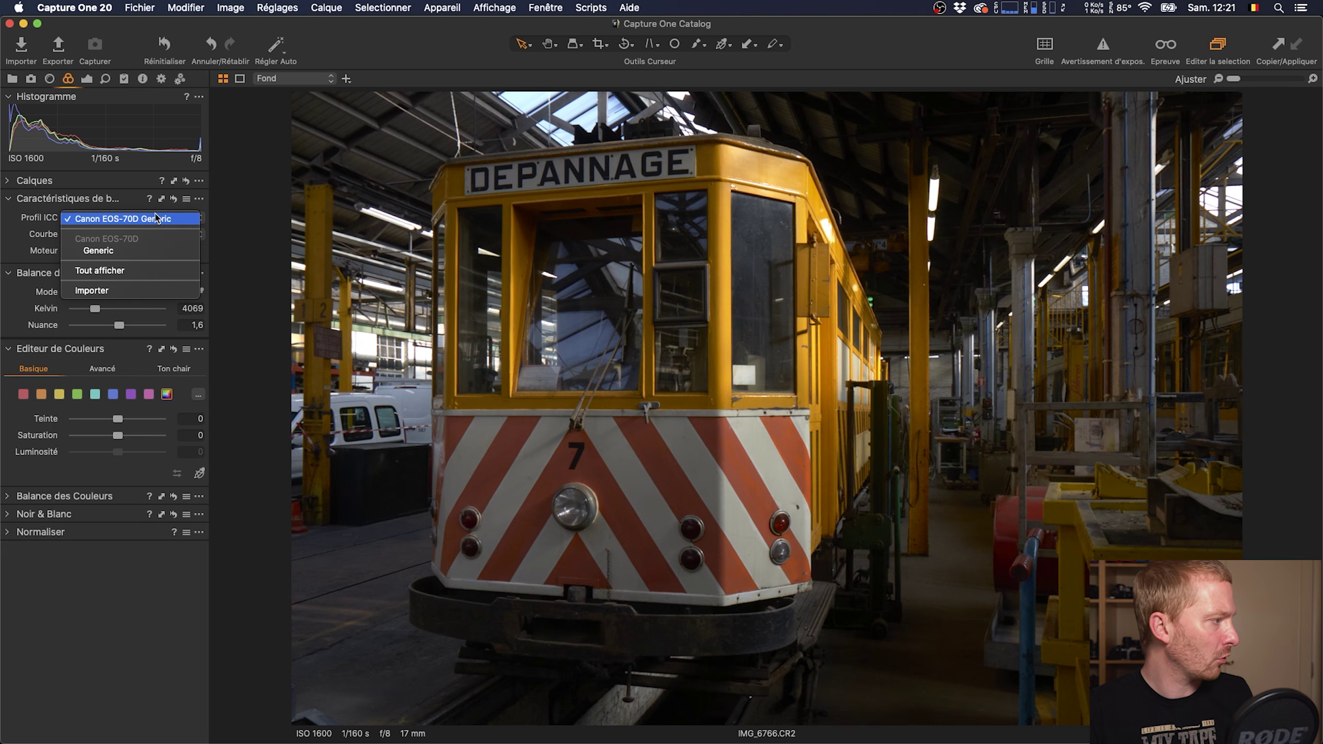
pyautogui.click(115, 275)
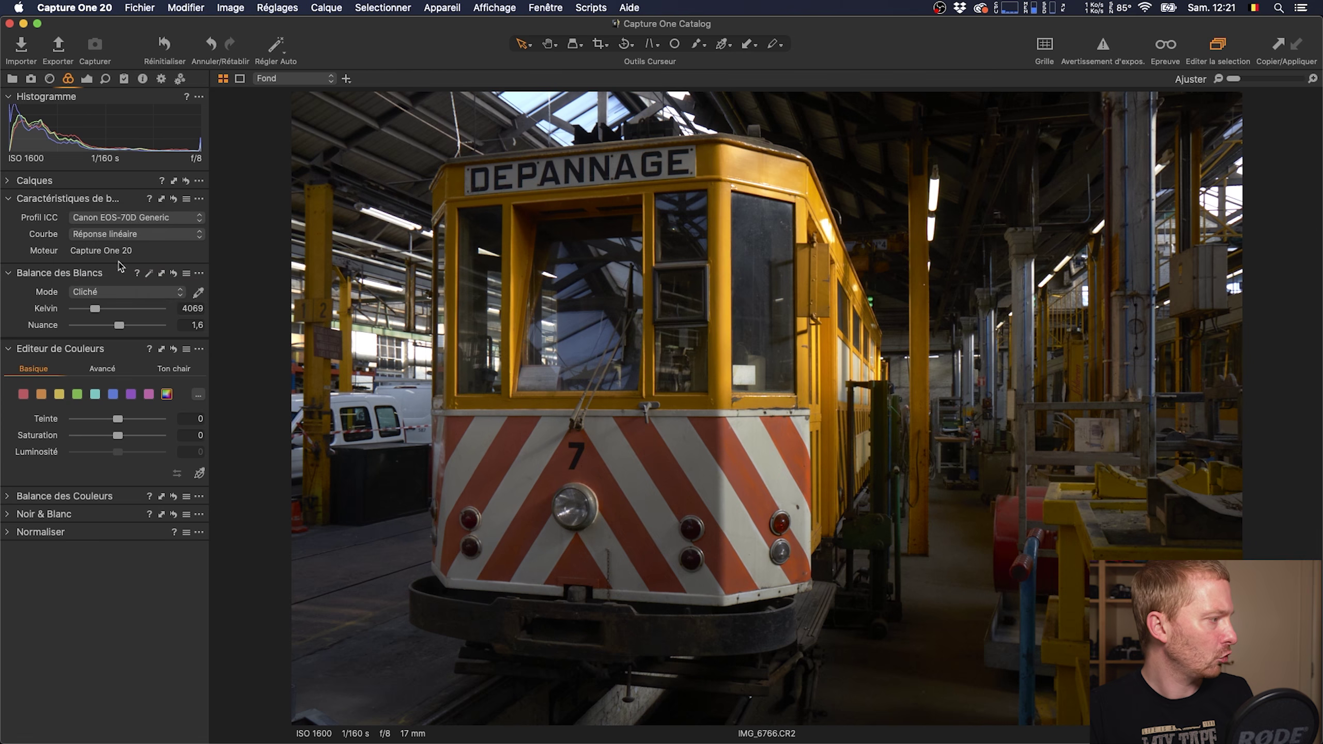
pyautogui.click(134, 219)
pyautogui.moveTo(166, 493)
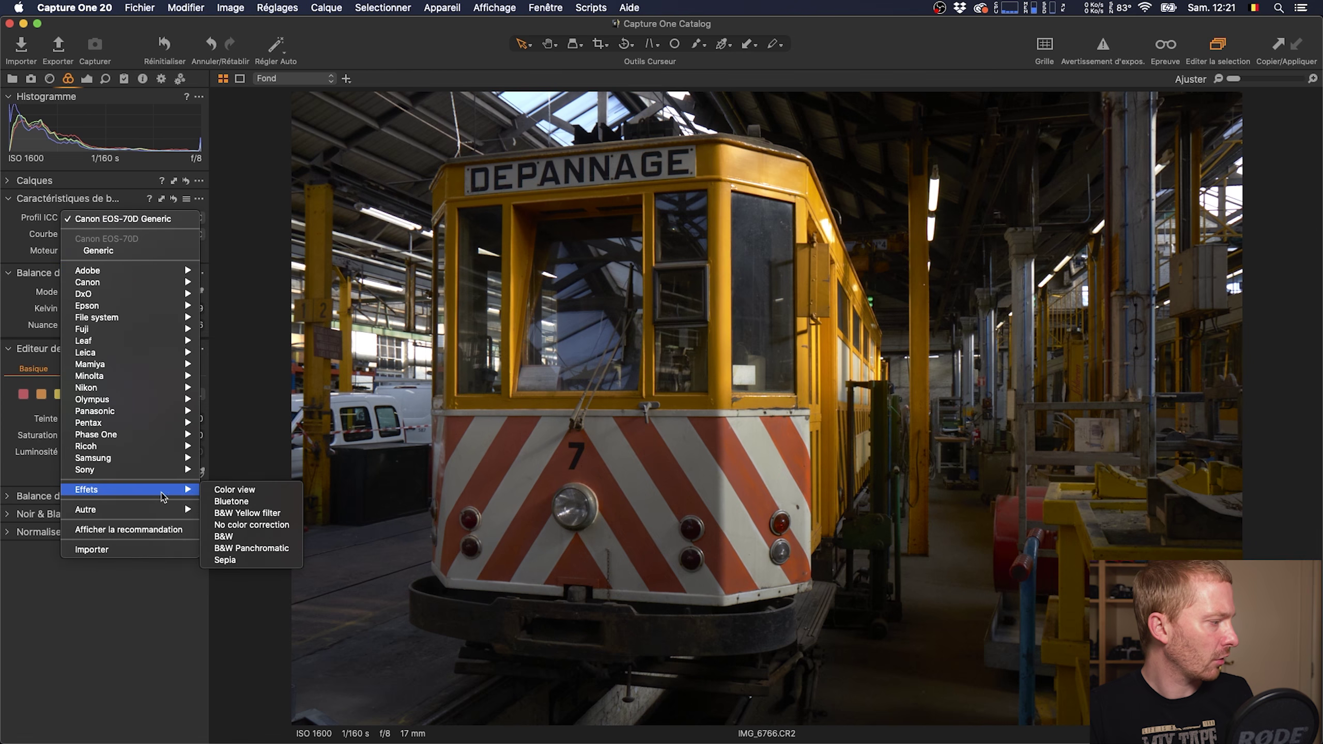
pyautogui.click(263, 525)
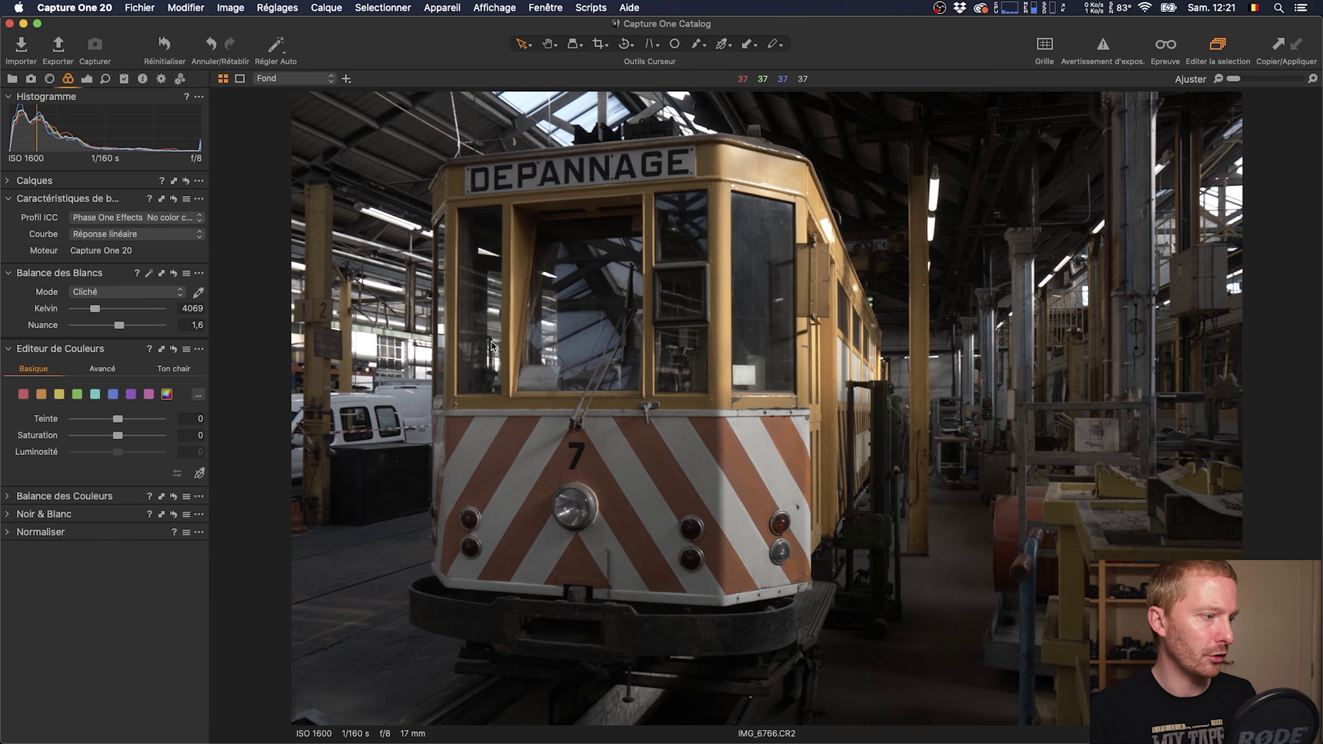
# Shape the tram photo's RVB curve into an S, adding points from the image, lowering the shadows and raising the midtones and highlights.
pyautogui.click(87, 82)
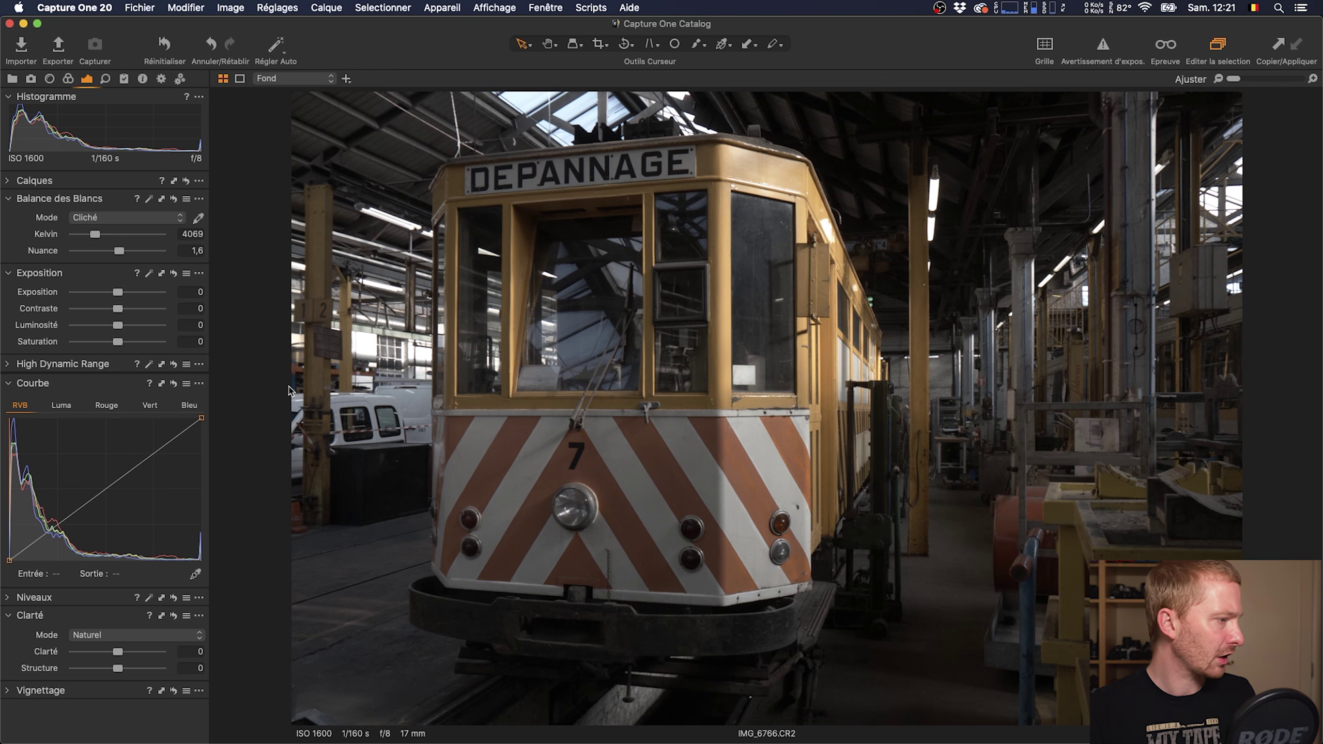
pyautogui.click(196, 575)
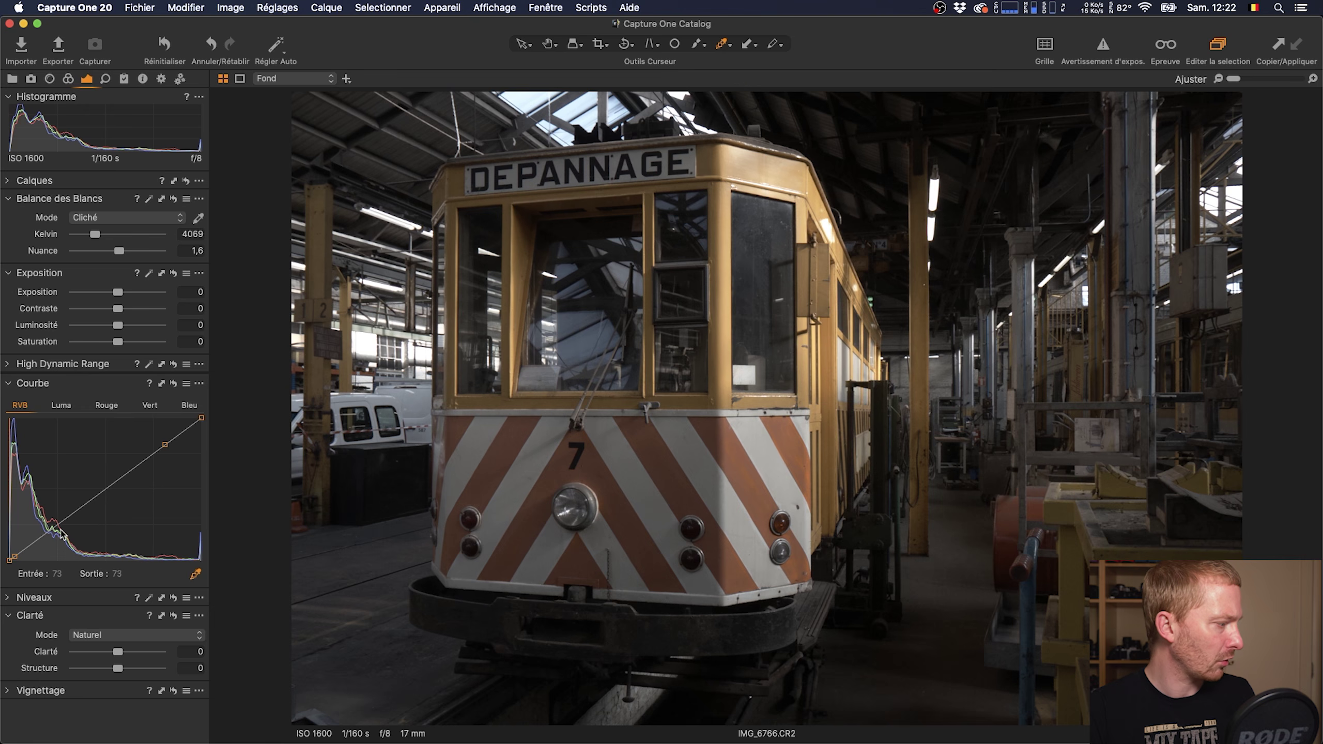
pyautogui.moveTo(58, 524); pyautogui.dragTo(56, 535)
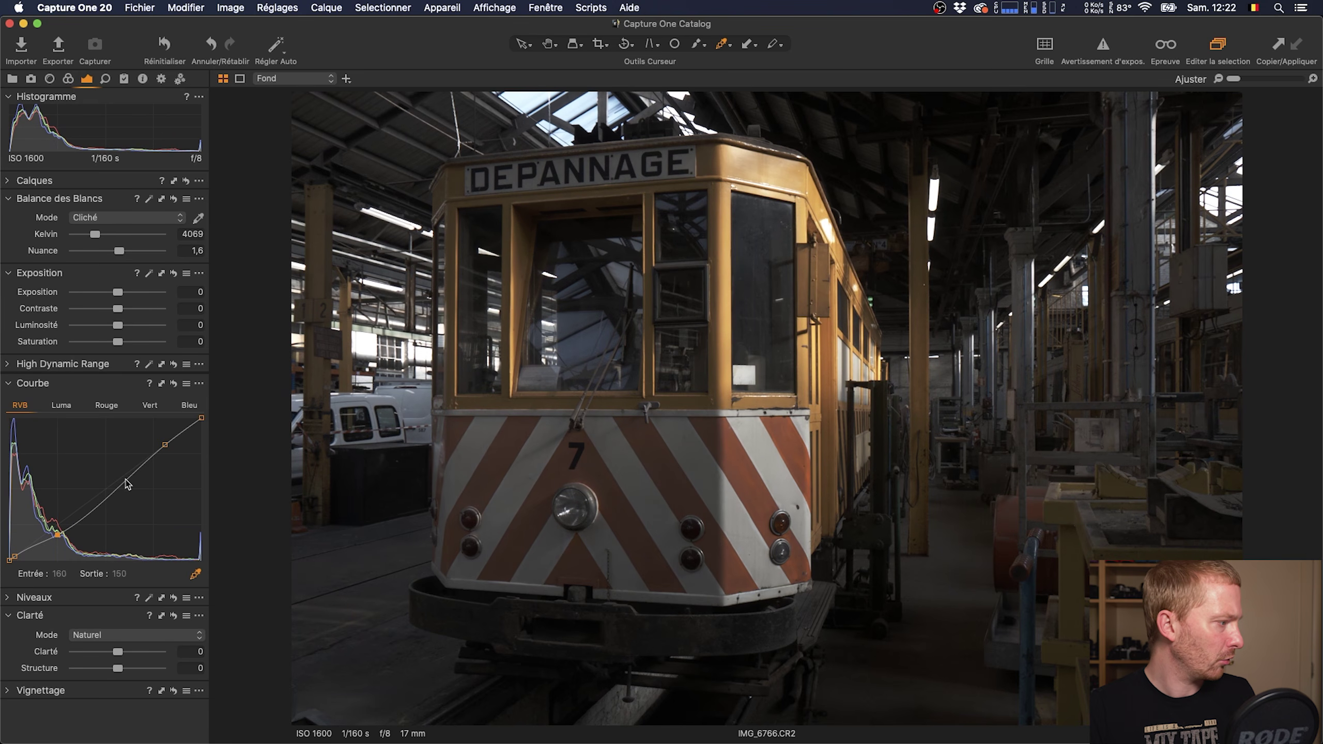
pyautogui.moveTo(122, 483); pyautogui.dragTo(119, 473)
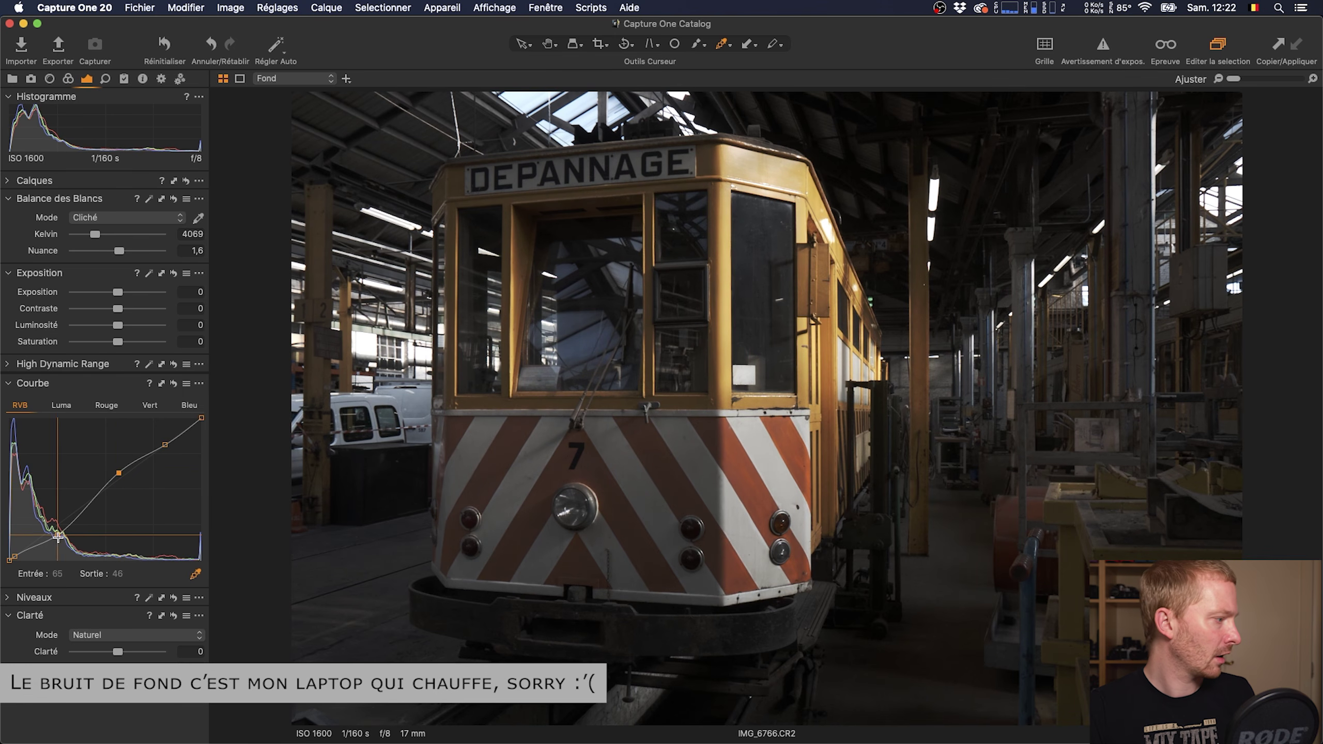
pyautogui.moveTo(166, 445); pyautogui.dragTo(164, 442)
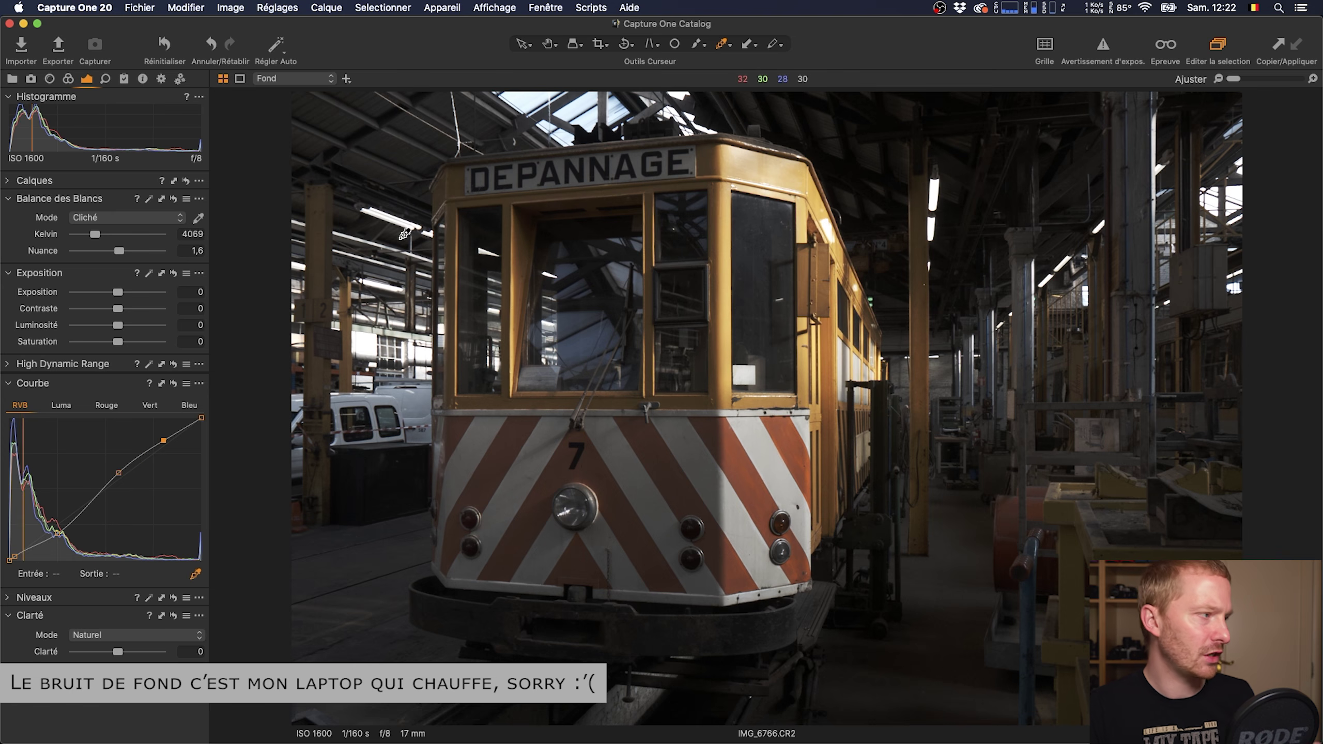
# Set the tram photo's overall saturation in the basic colour editor to 51,6 and compare it with the default rendering.
pyautogui.click(69, 78)
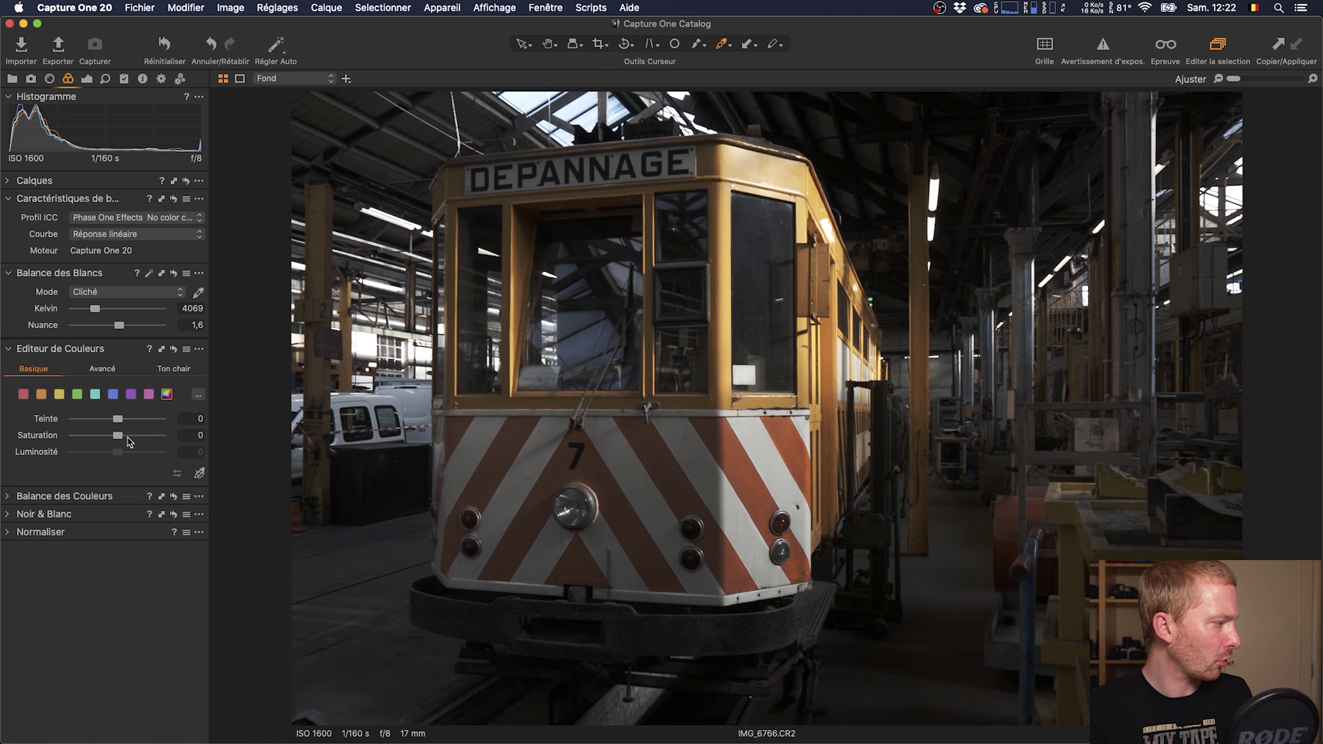
pyautogui.moveTo(119, 436); pyautogui.dragTo(149, 441)
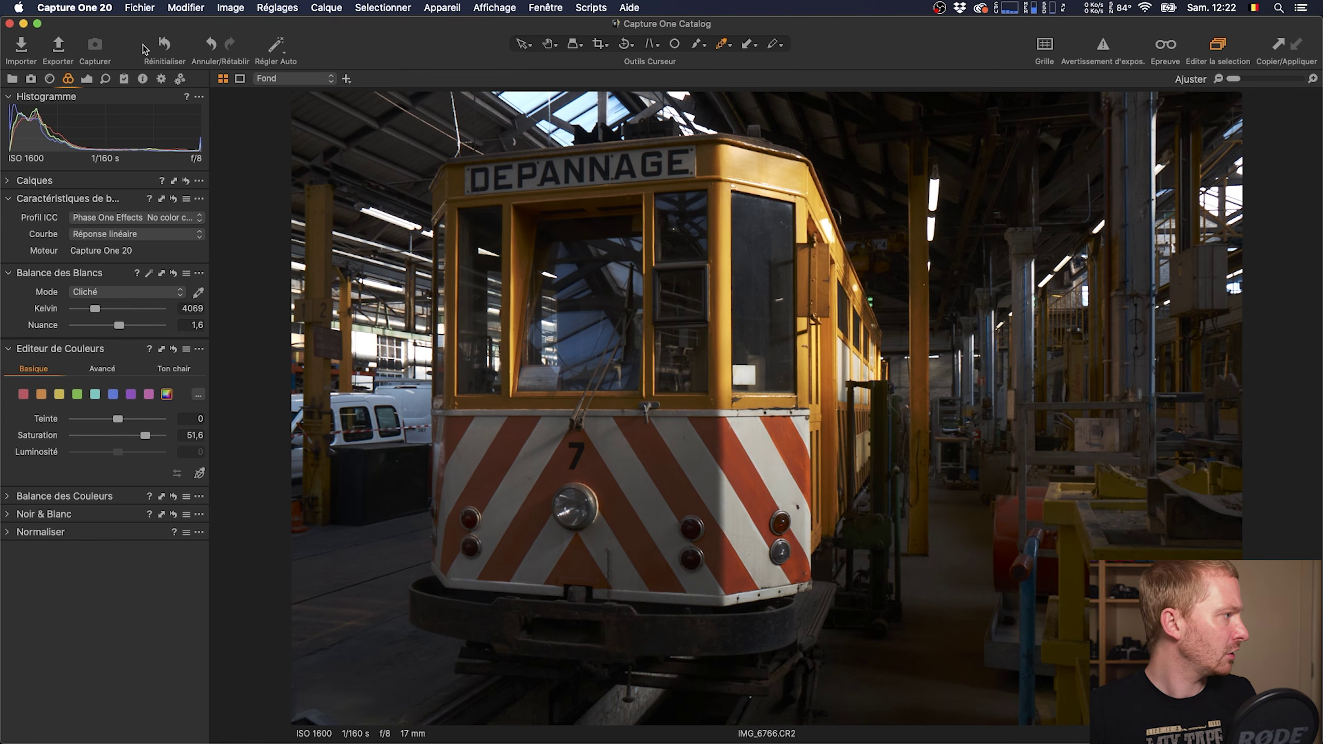
pyautogui.click(166, 47)
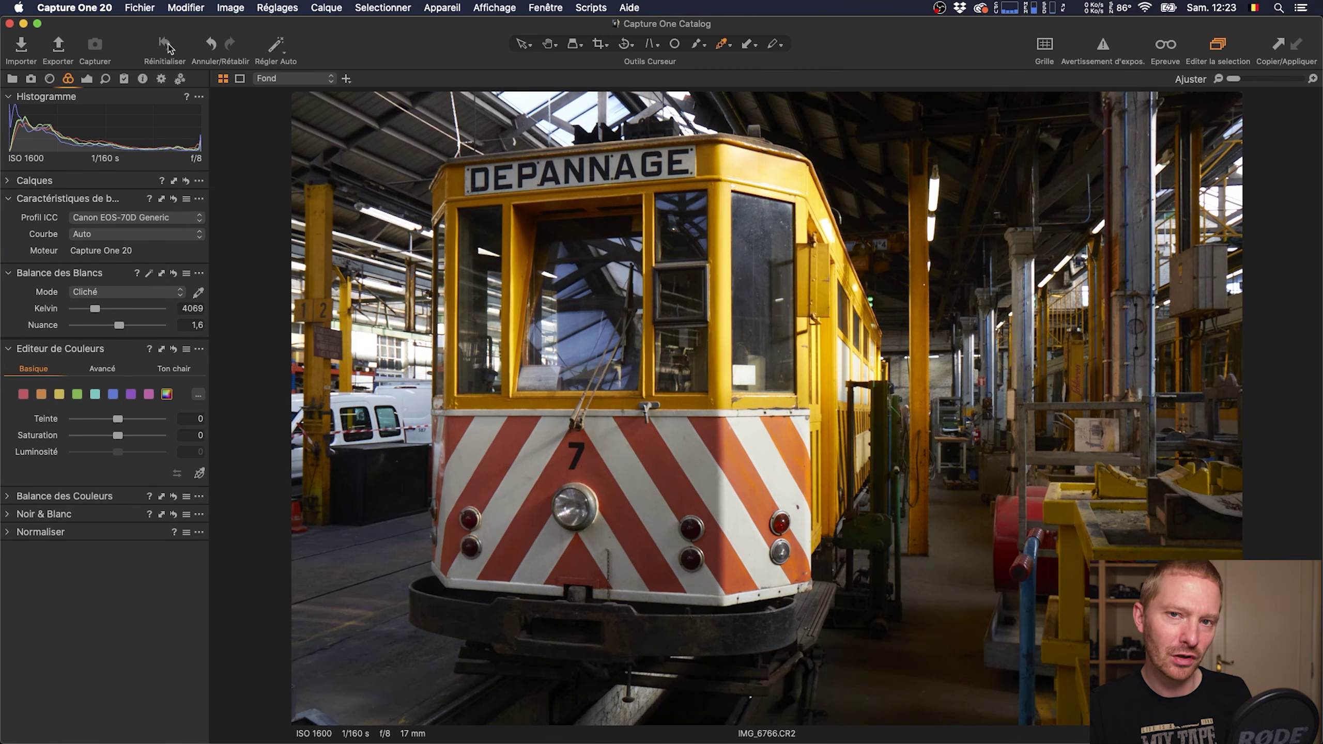
pyautogui.press('super+z')
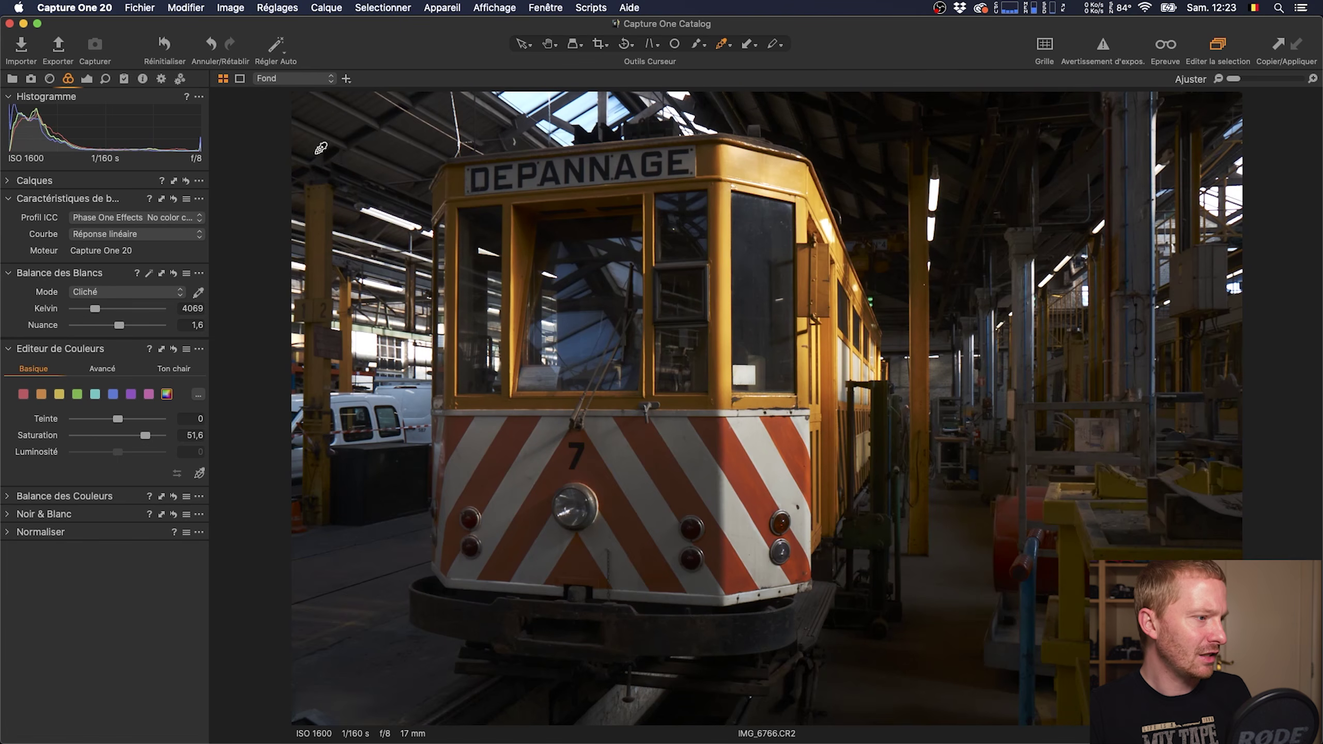
# Brighten the tram photo with Luminosité 14 and Exposition 0,13.
pyautogui.click(86, 80)
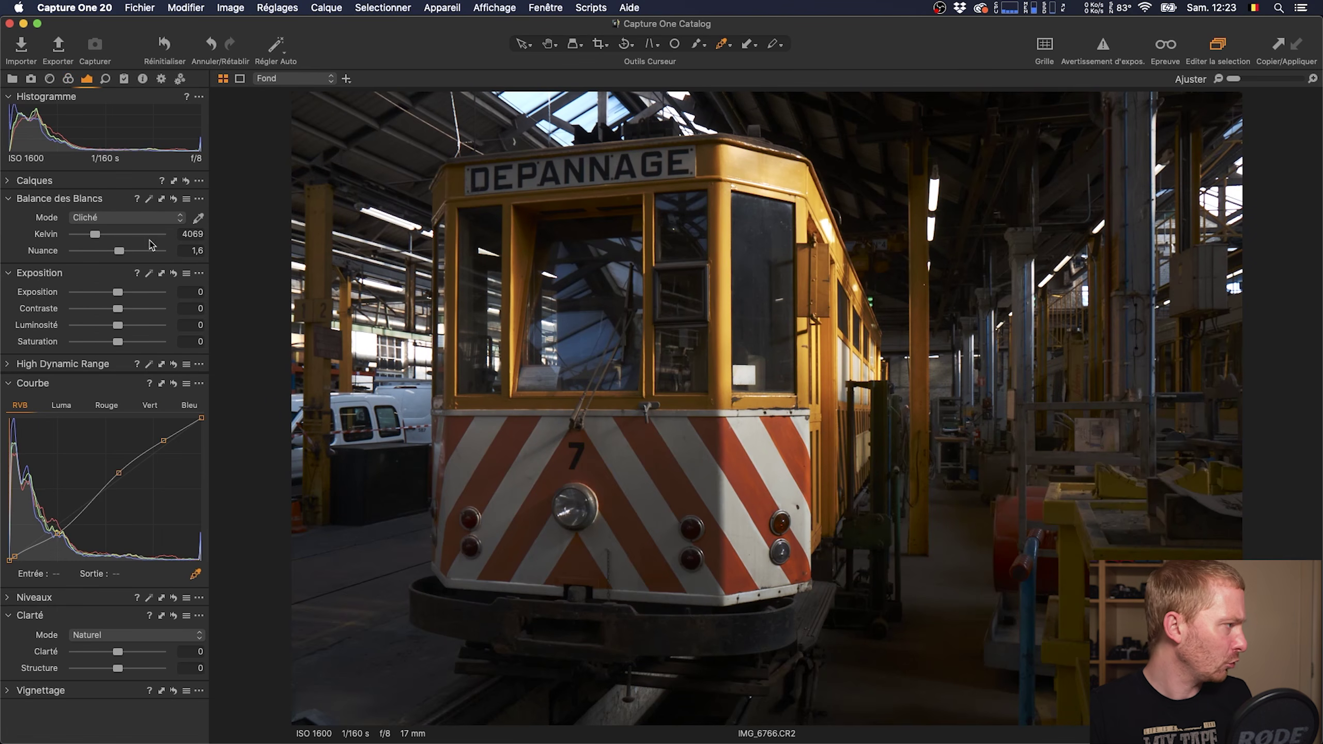
pyautogui.moveTo(119, 326); pyautogui.dragTo(131, 327)
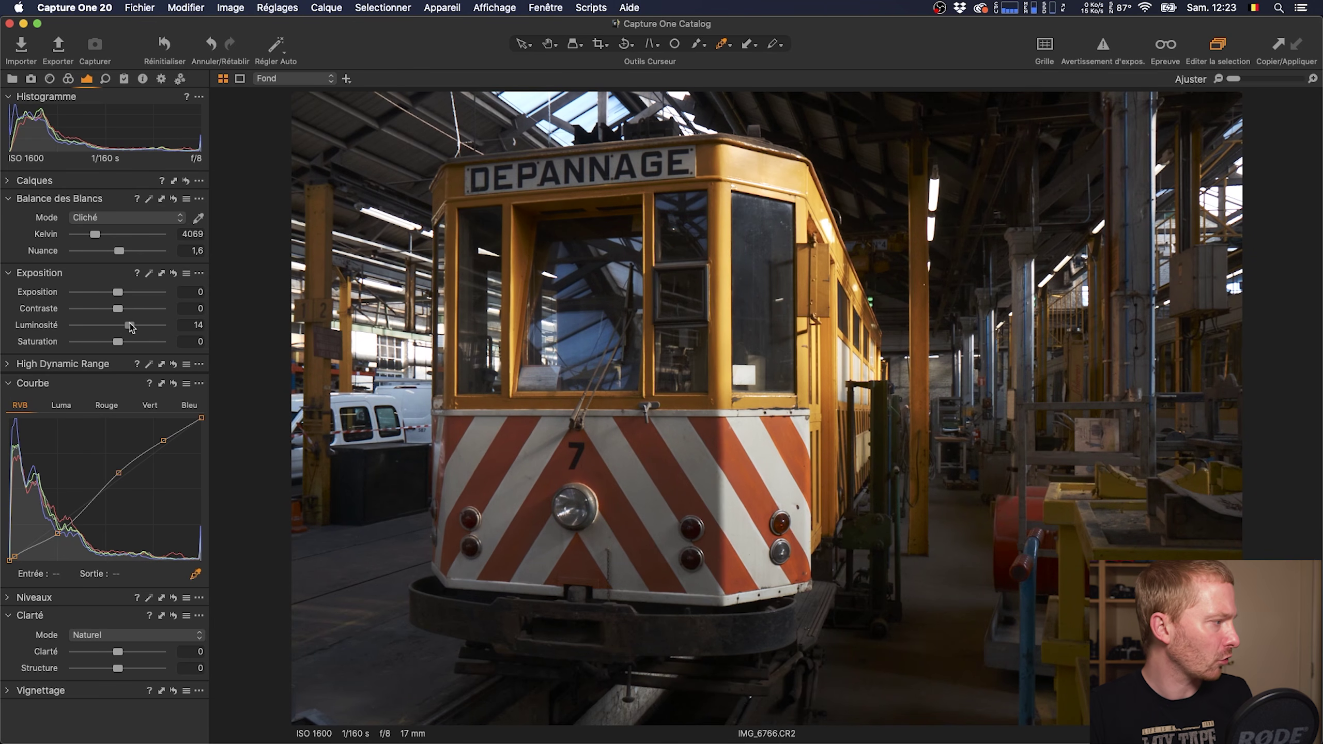
pyautogui.moveTo(122, 292); pyautogui.dragTo(124, 293)
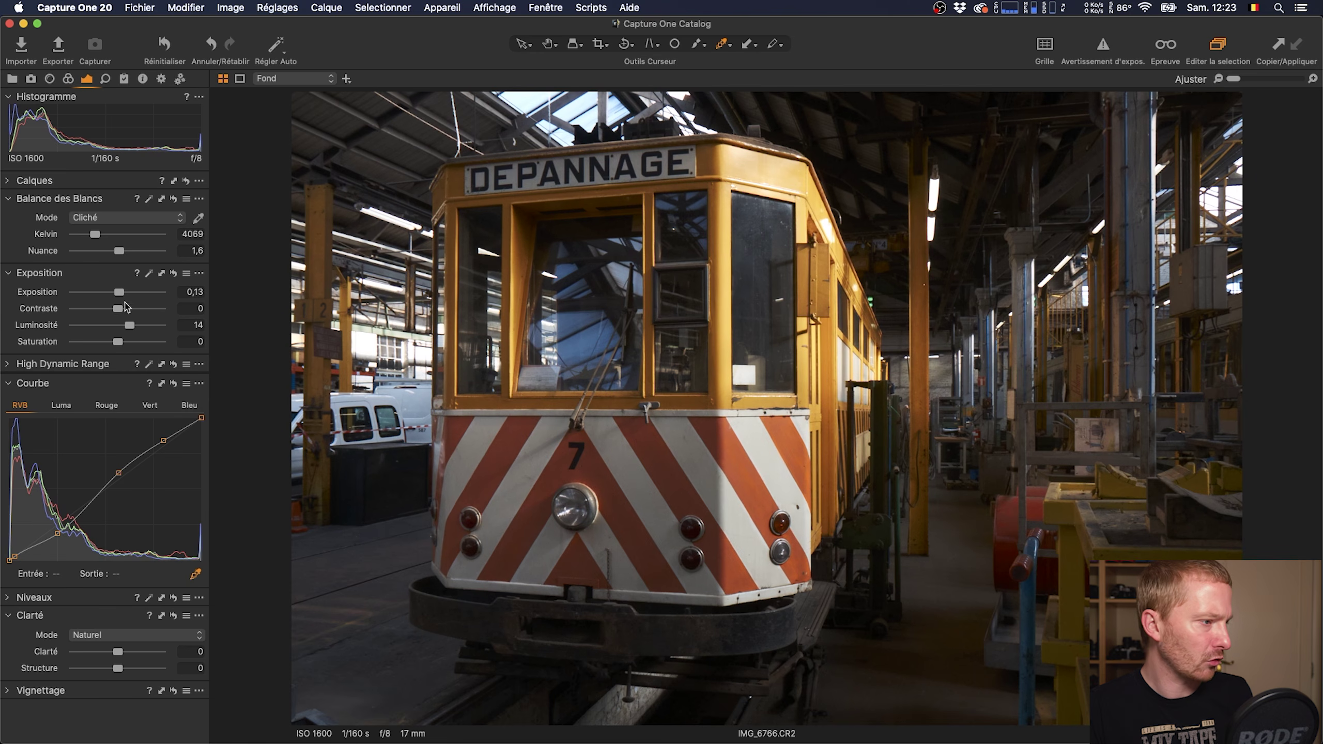
# Set the tram photo's Contraste to 10 and compare the edit with the photo's default rendering.
pyautogui.moveTo(118, 310); pyautogui.dragTo(127, 310)
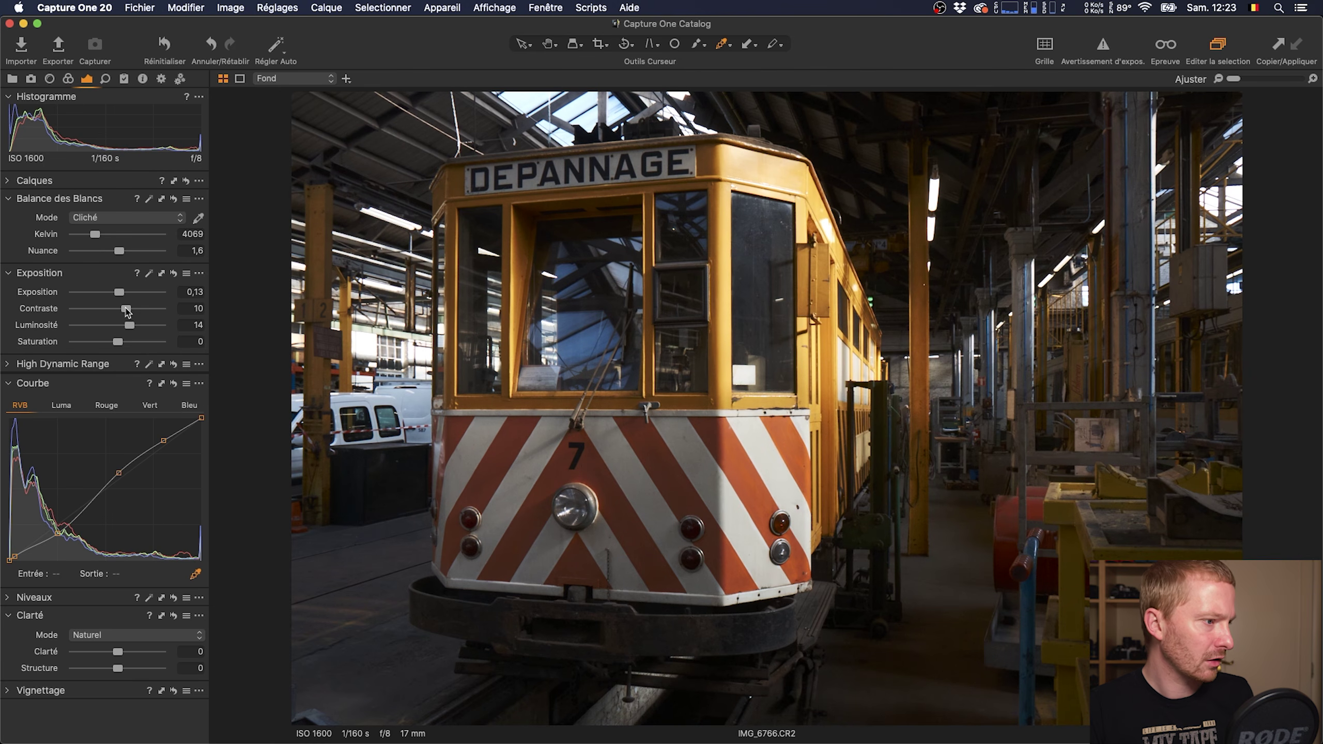
pyautogui.click(165, 46)
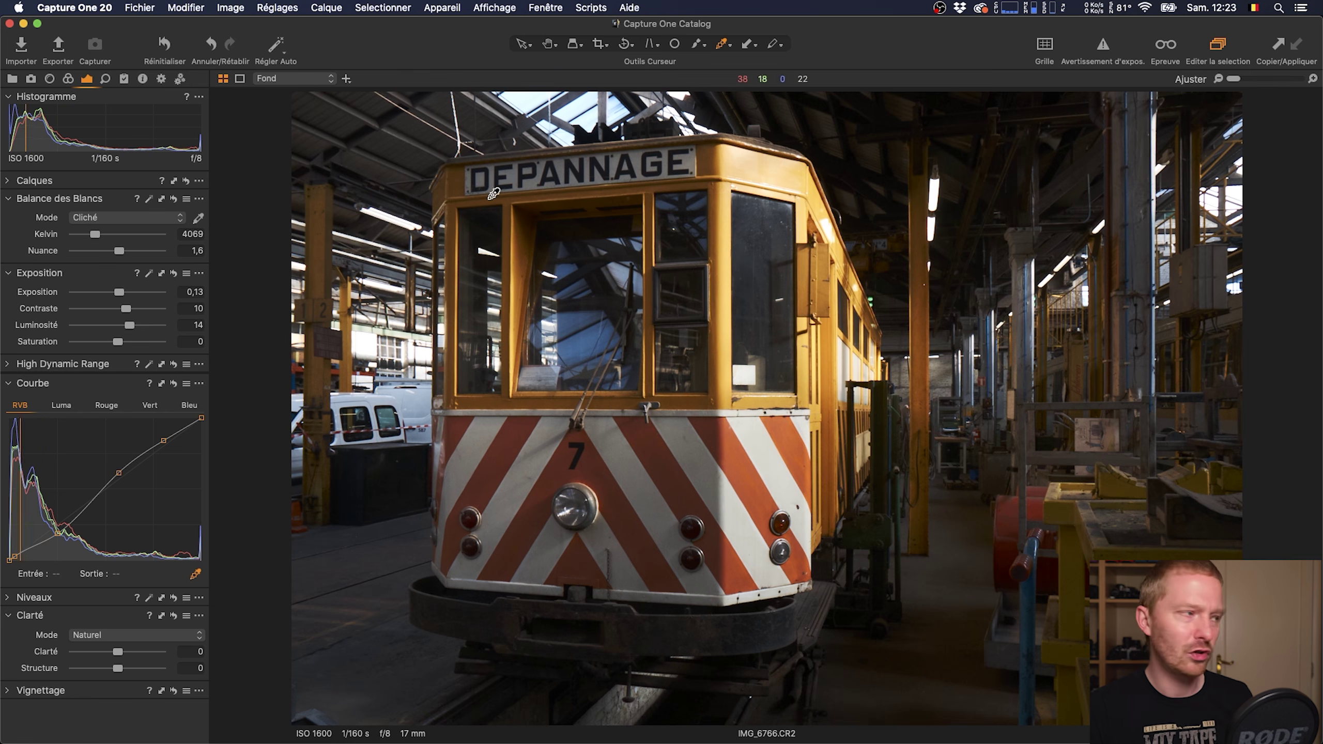
pyautogui.click(164, 48)
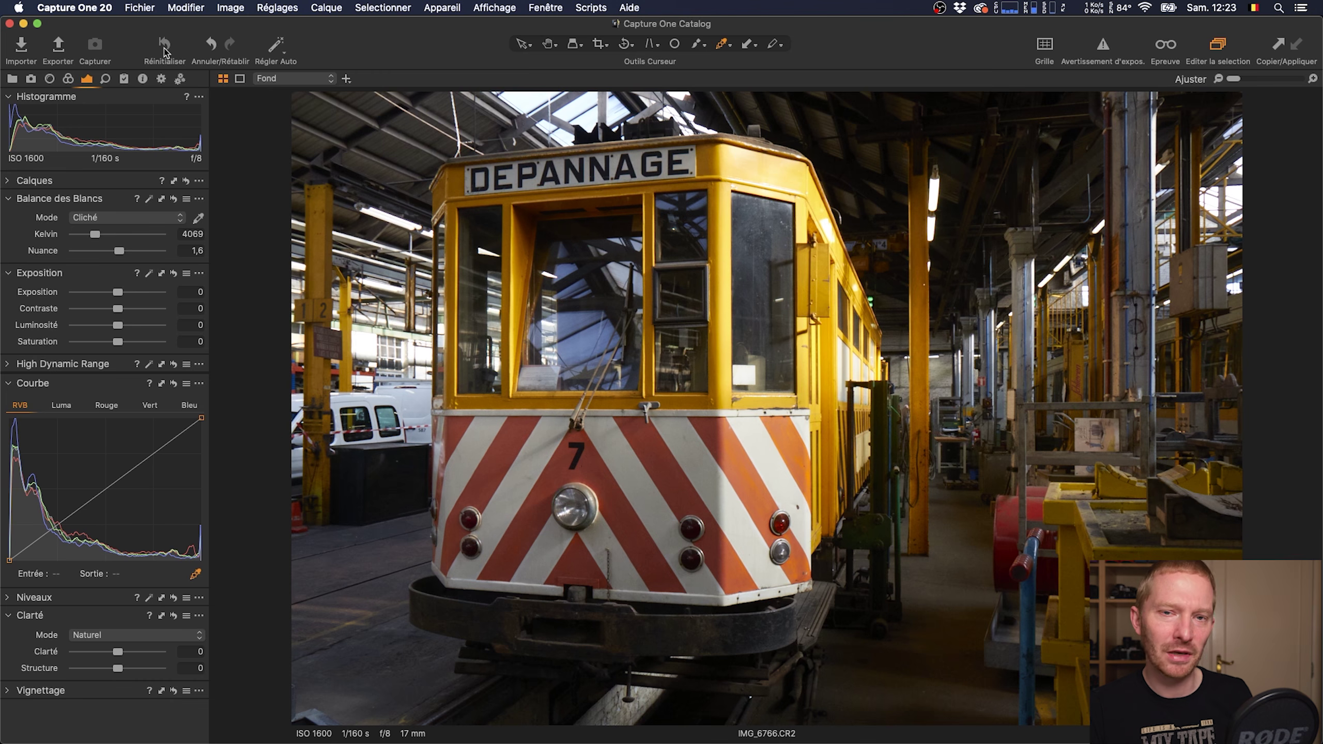
pyautogui.press('super+z')
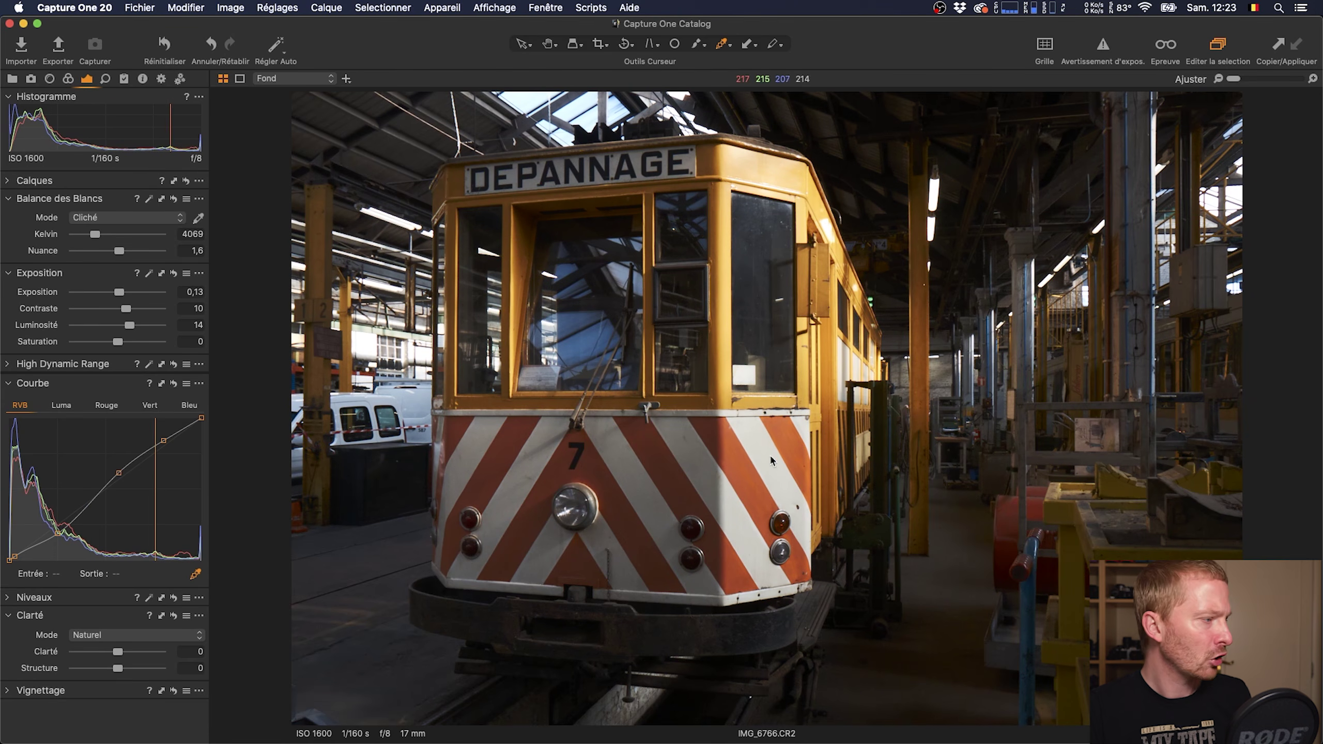
# Set the tram photo's white balance by sampling a white stripe on the front of the tram.
pyautogui.click(199, 218)
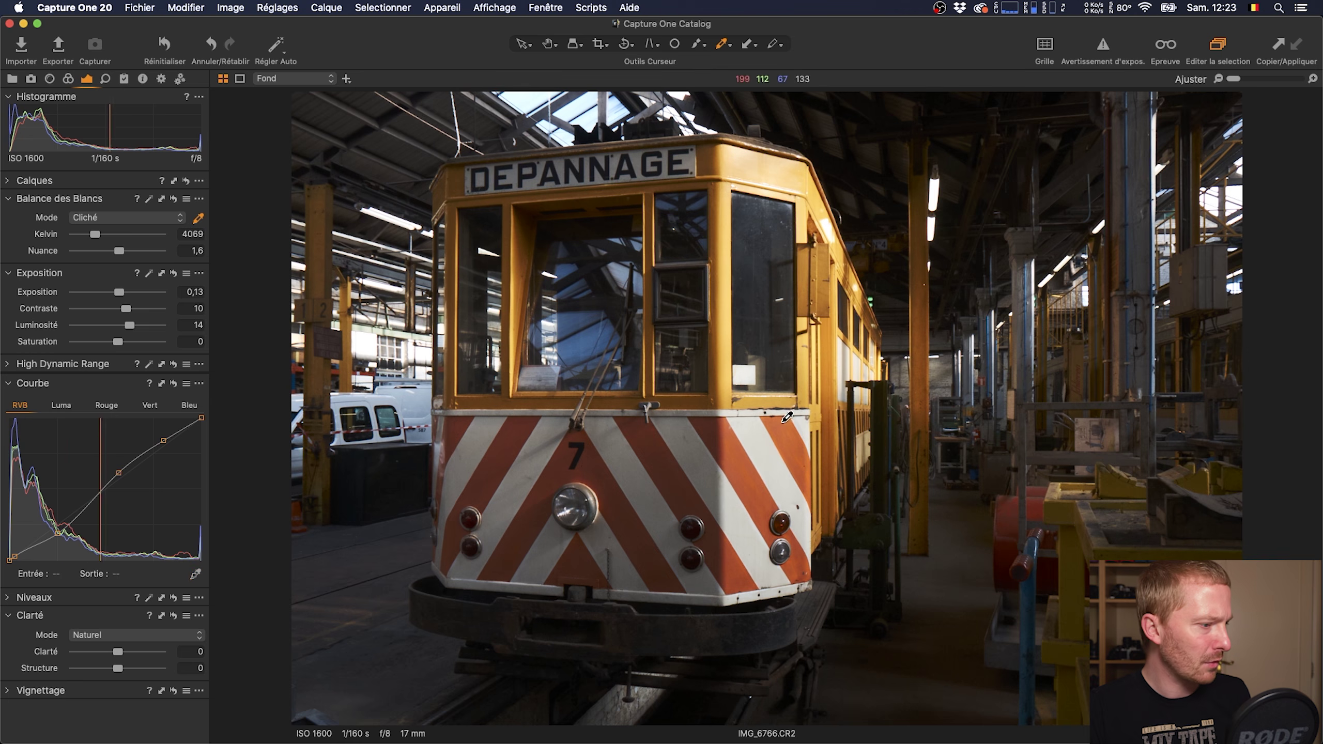
pyautogui.click(767, 439)
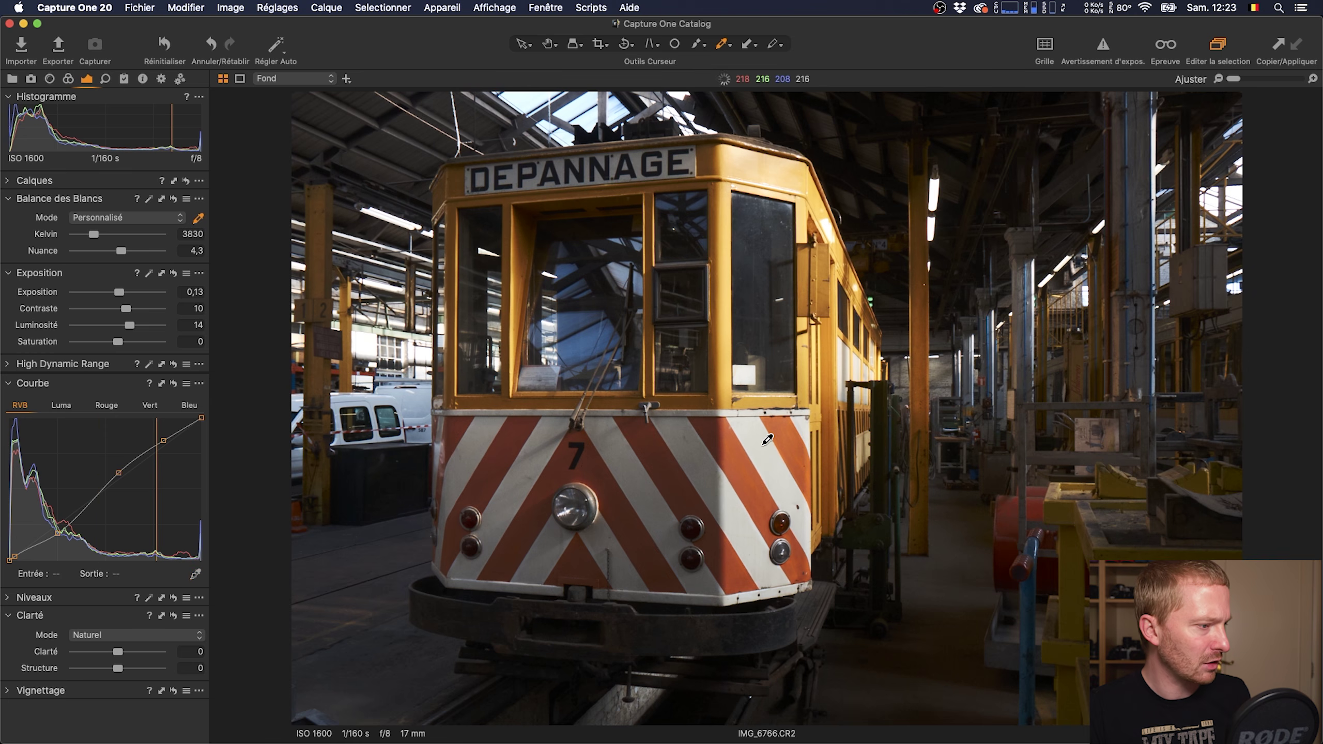
# Using the 3-way colour balance, tint the tram photo's shadows subtly blue and its midtones subtly orange.
pyautogui.click(69, 80)
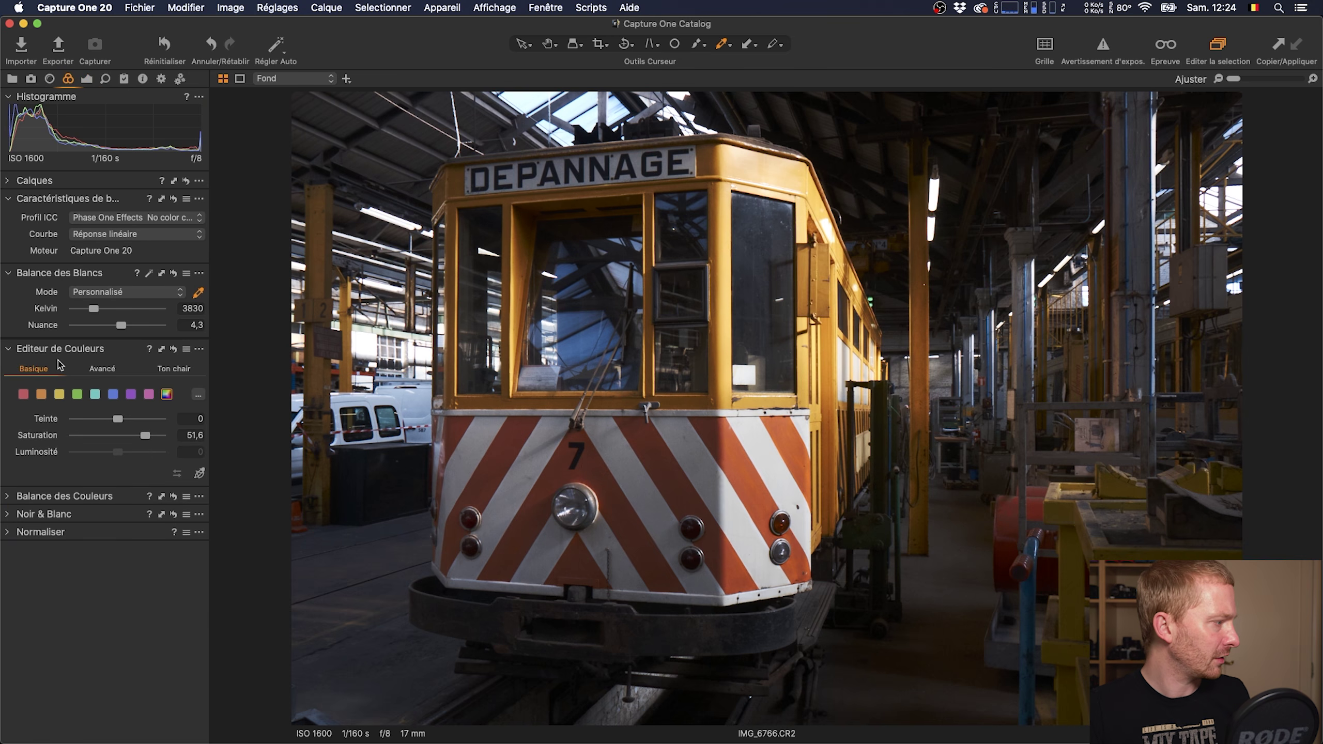
pyautogui.click(7, 350)
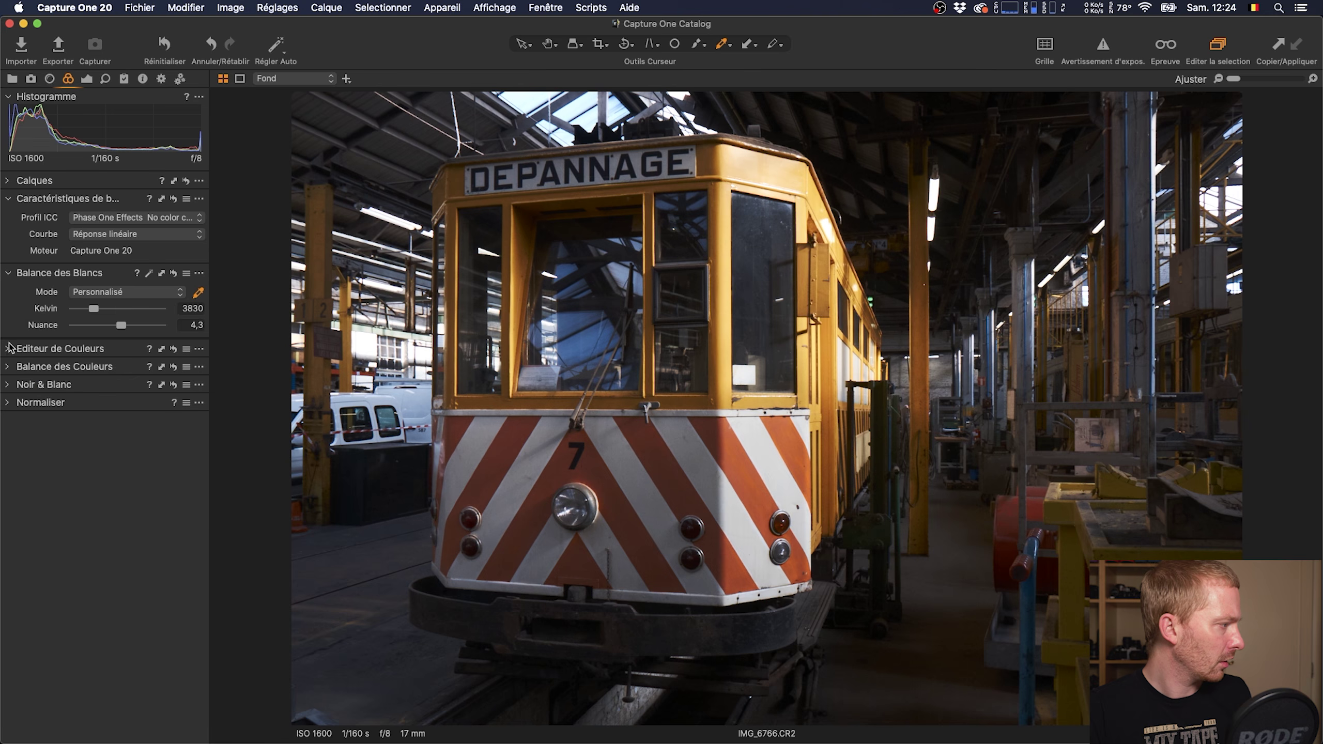
pyautogui.click(9, 368)
pyautogui.click(86, 392)
pyautogui.click(53, 391)
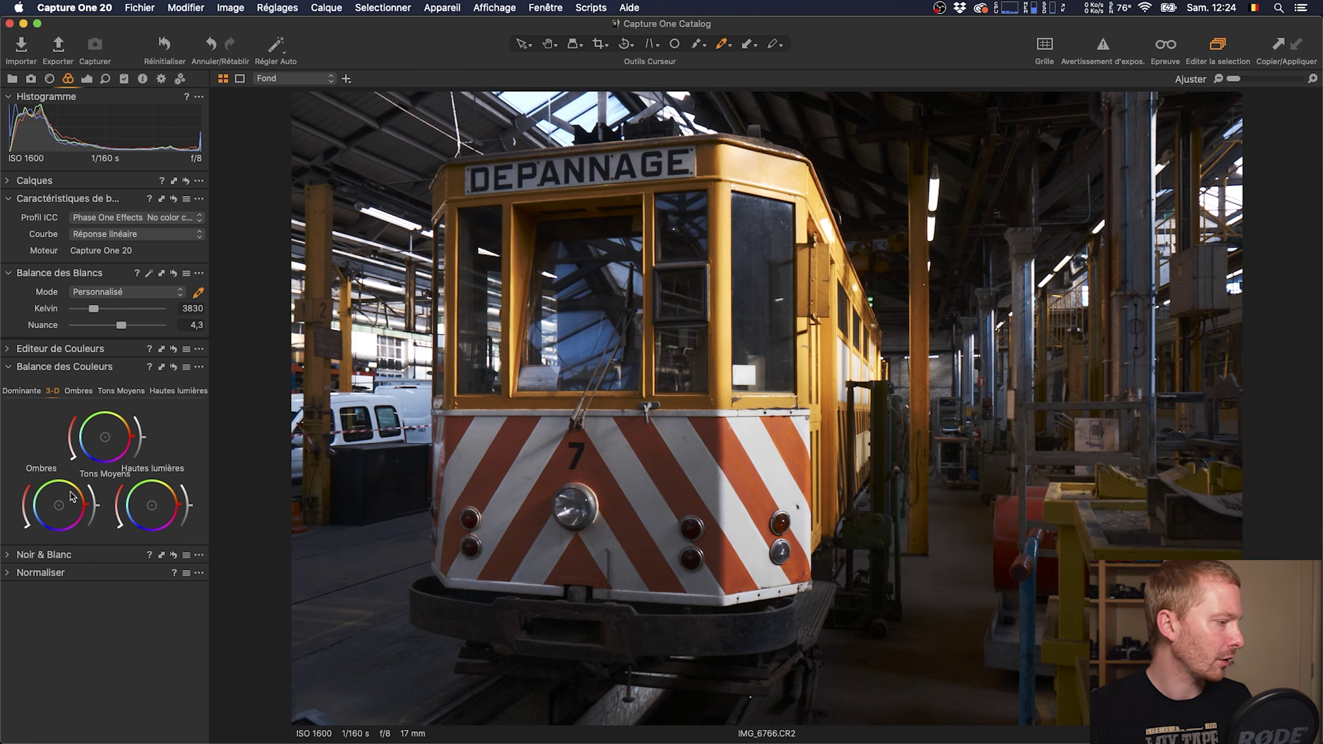
pyautogui.moveTo(60, 510); pyautogui.dragTo(12, 536)
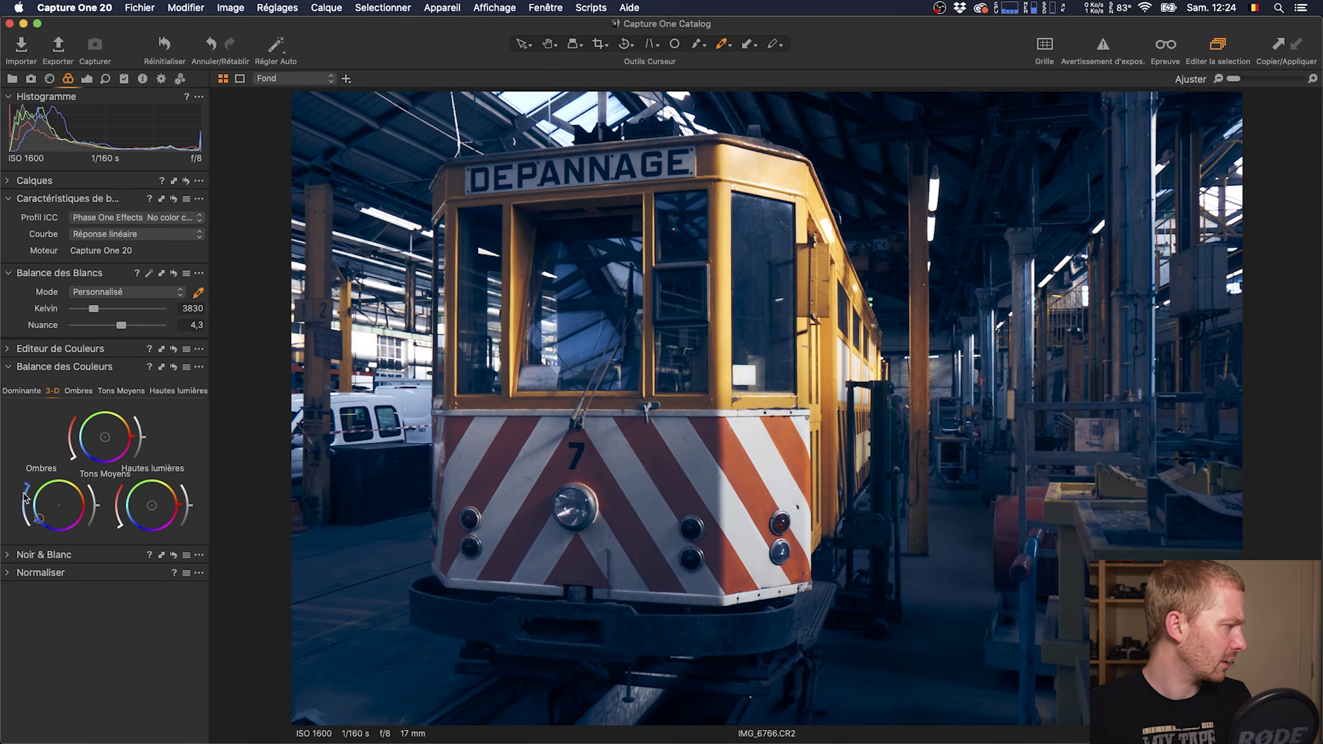
pyautogui.moveTo(28, 489); pyautogui.dragTo(21, 517)
pyautogui.moveTo(108, 438); pyautogui.dragTo(140, 411)
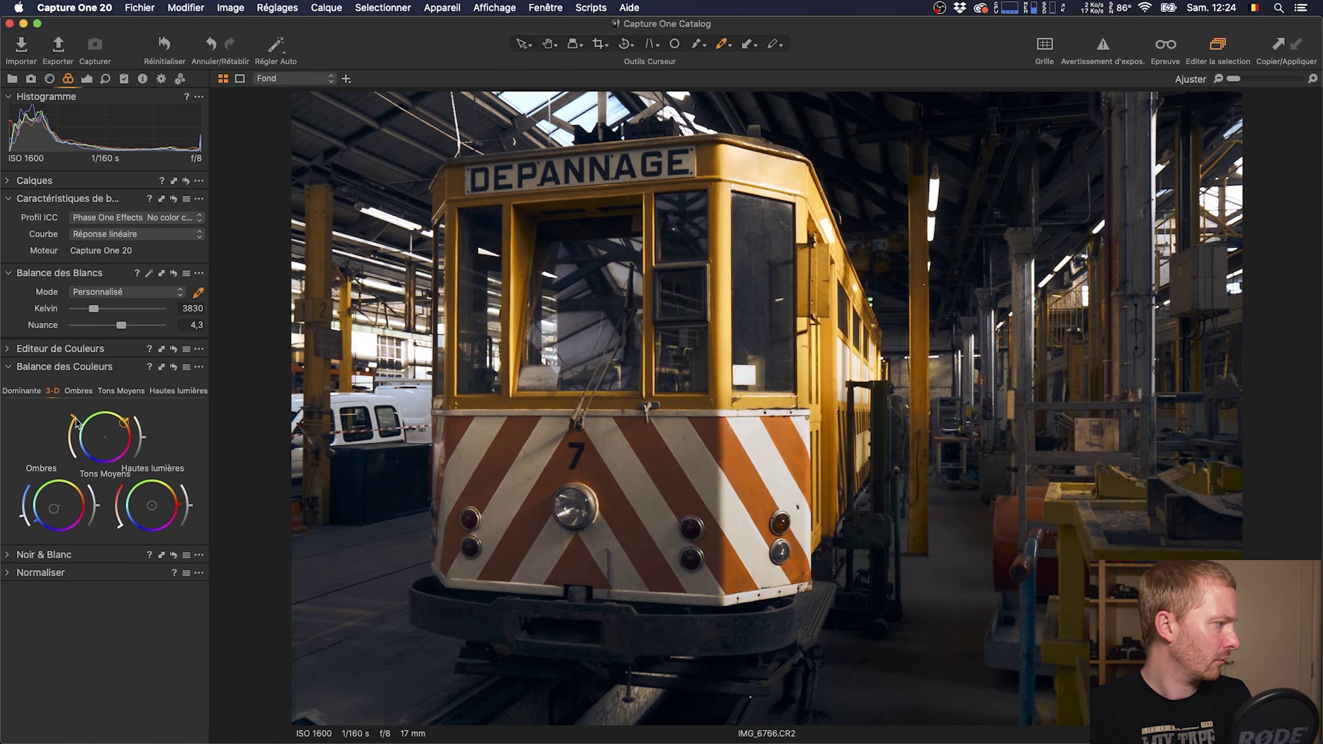
pyautogui.moveTo(73, 420); pyautogui.dragTo(65, 440)
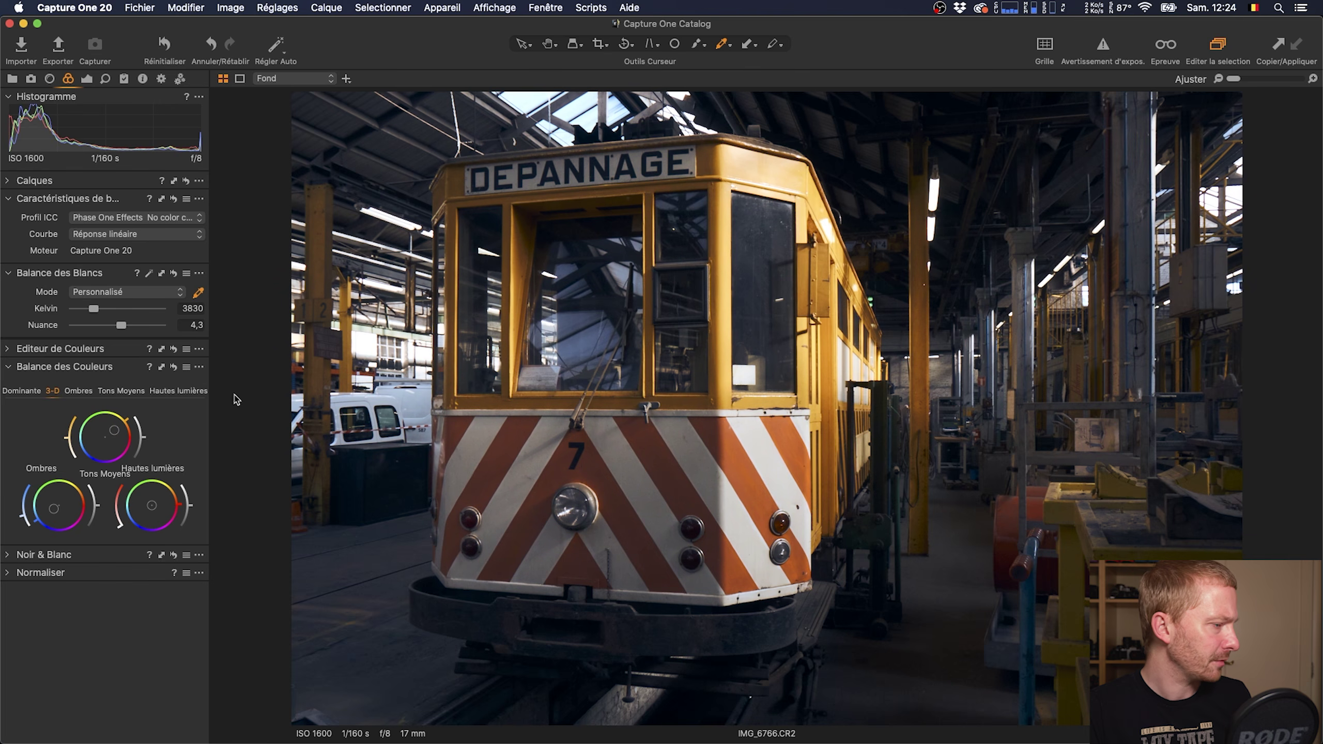
# Compare the graded tram photo with its version without colour balance and with the default rendering, keeping all edits.
pyautogui.click(175, 367)
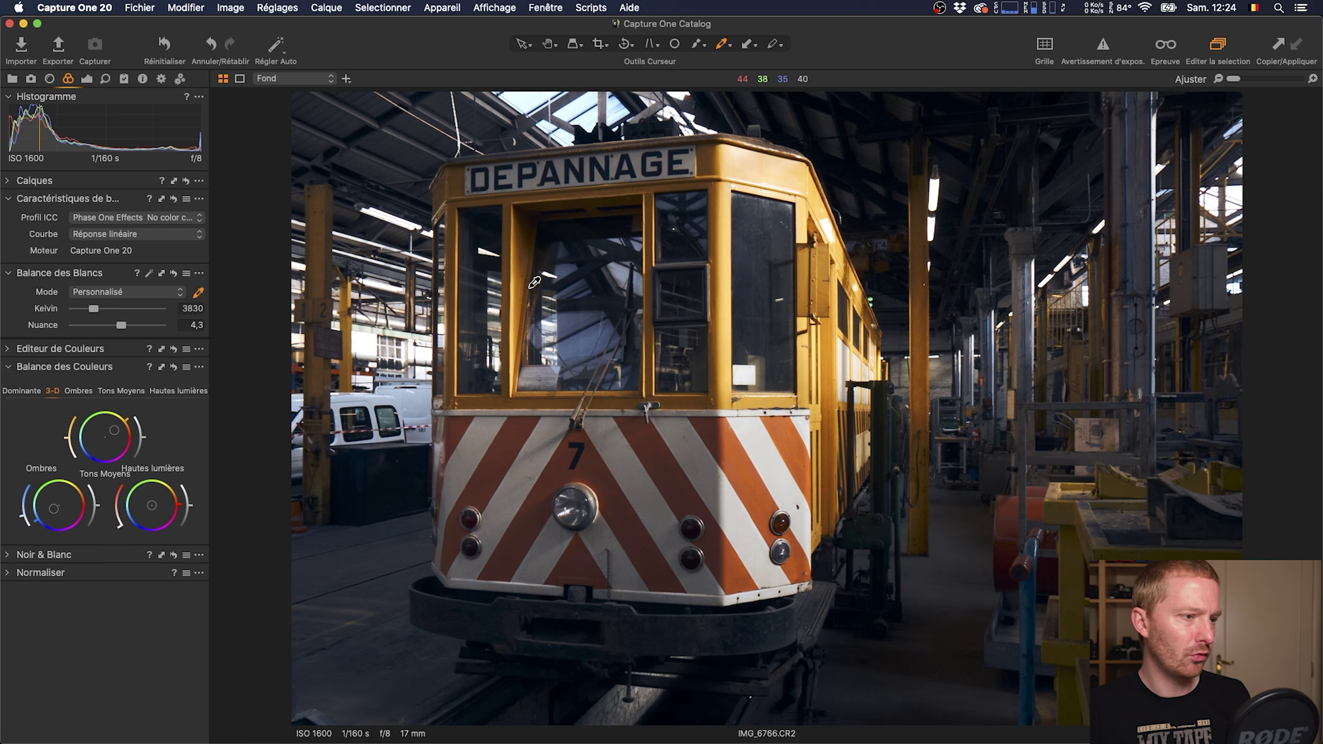
pyautogui.click(164, 46)
pyautogui.press('super+z')
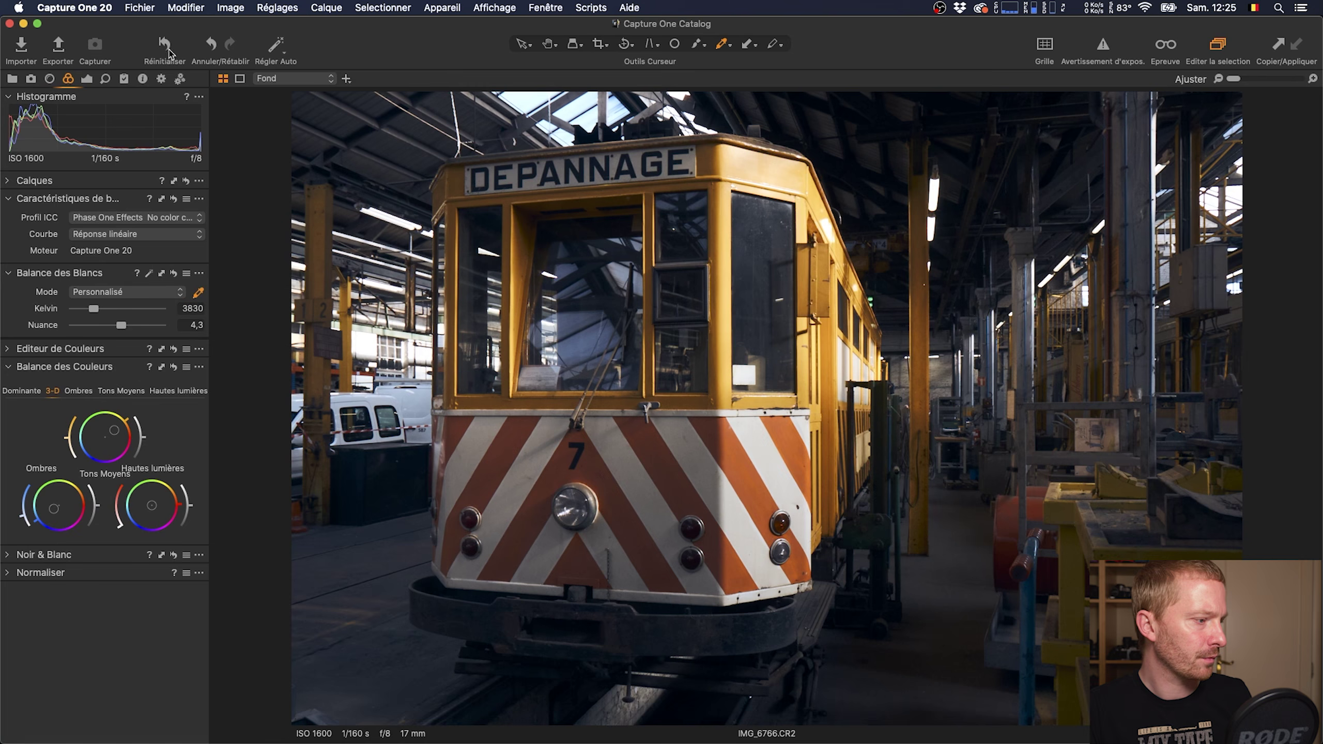